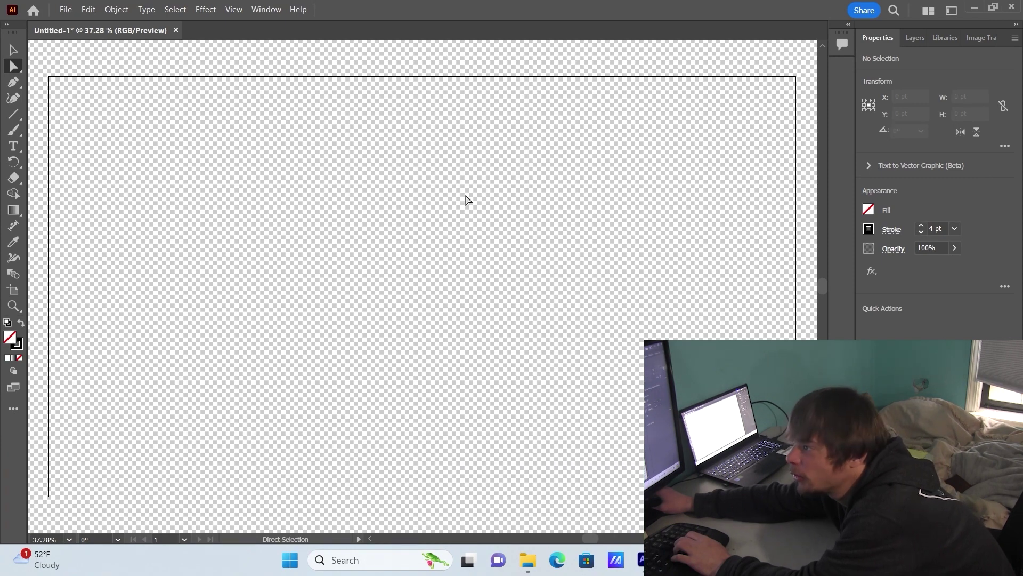
Step: Open all the PNG scans and the PDF scan from the butler bot raw folder
left_click(66, 10)
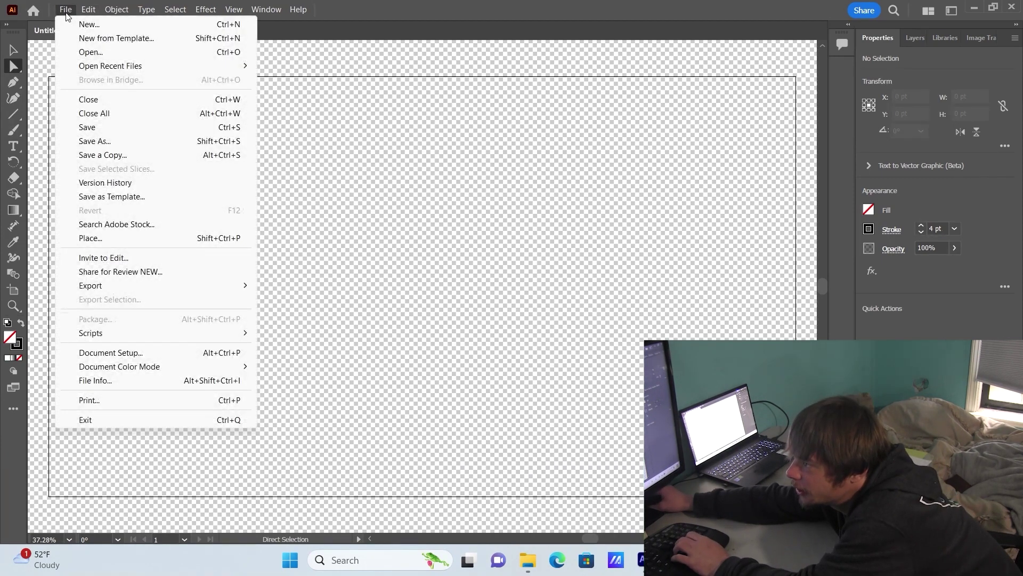
left_click(89, 53)
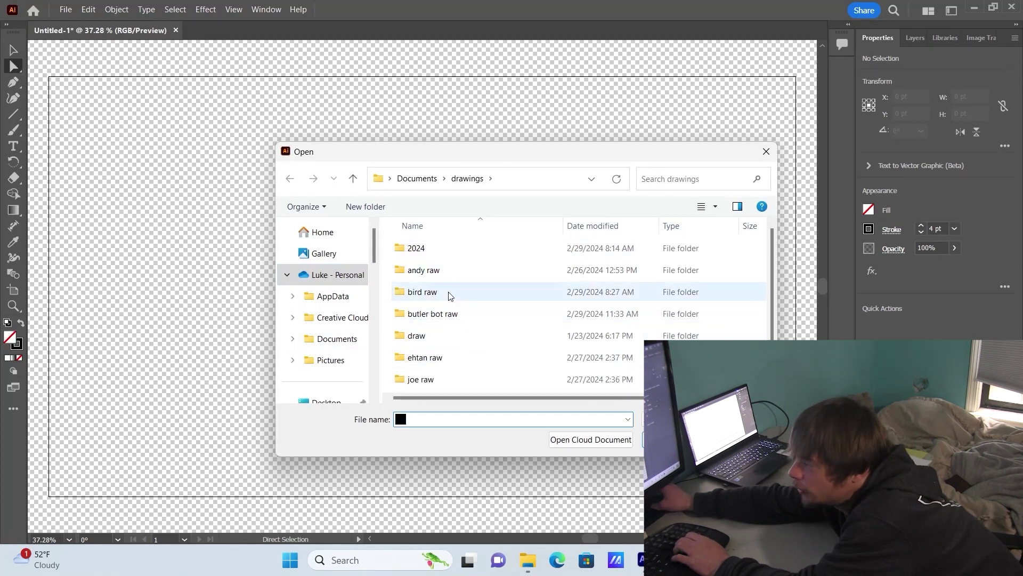
double_click(447, 315)
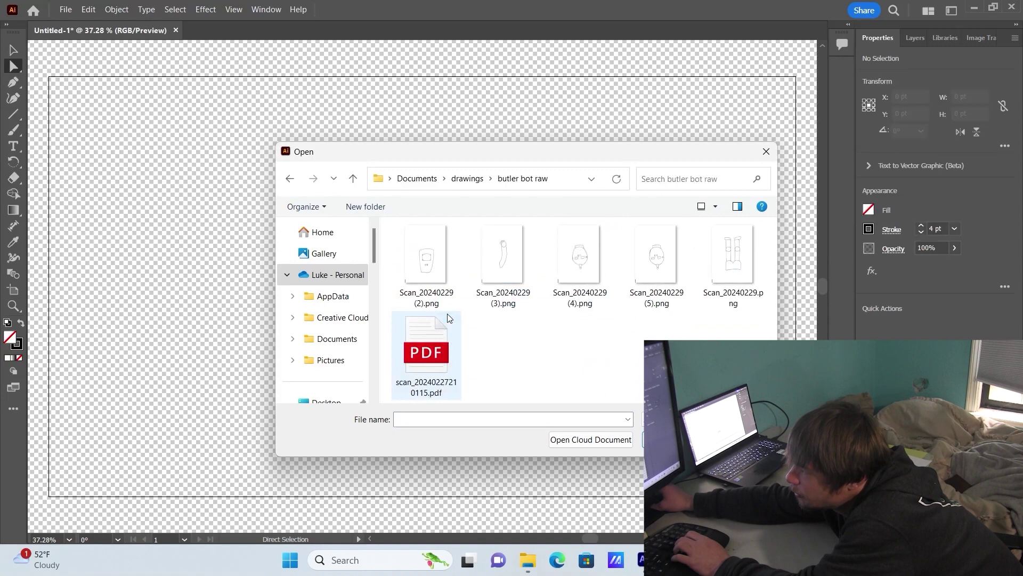
left_click(427, 360, "shift")
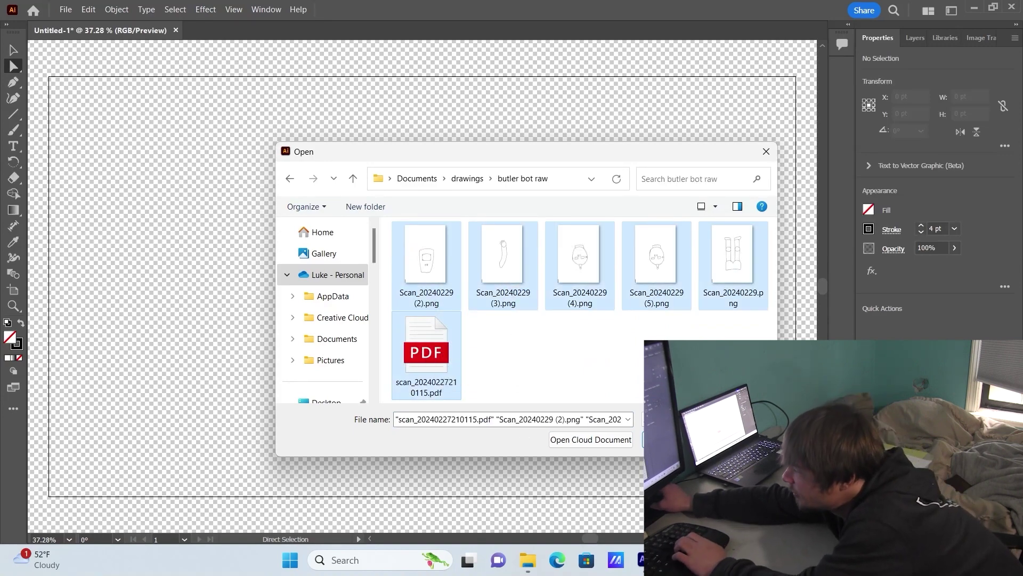
left_click(673, 439)
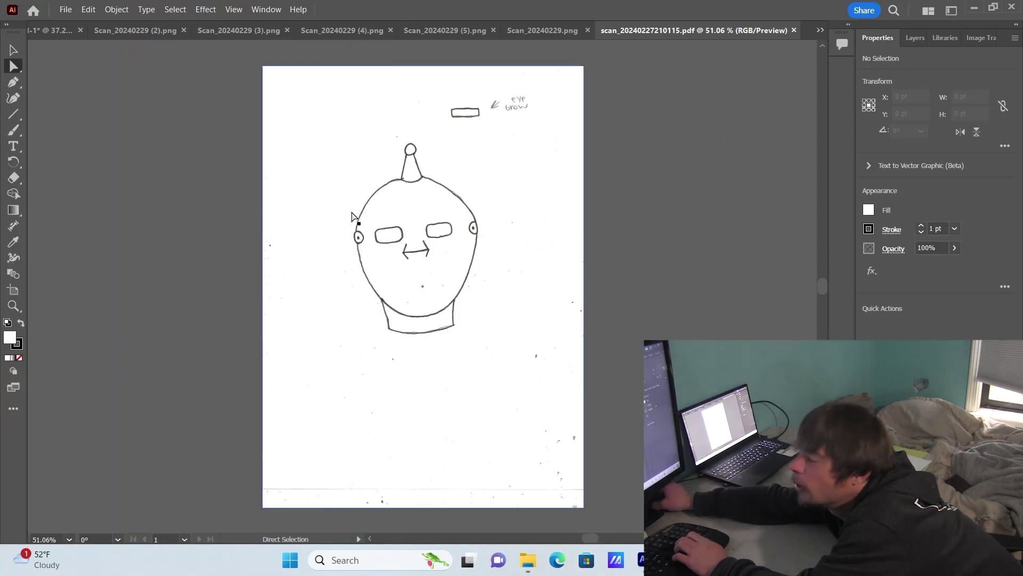
Step: Turn on the transparency grid for the scanned head document
key("ctrl+shift+d")
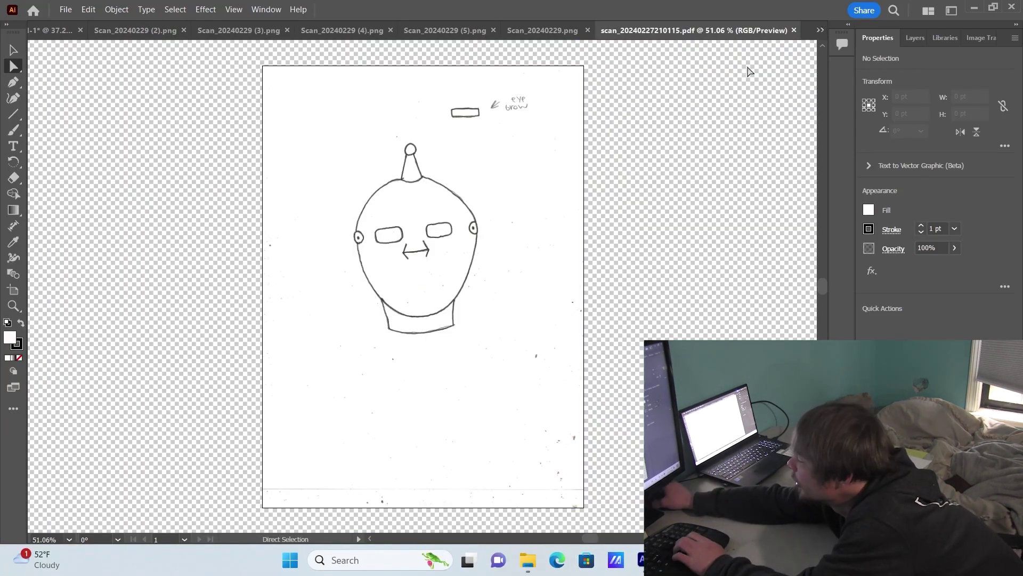
left_click(820, 31)
left_click(628, 150)
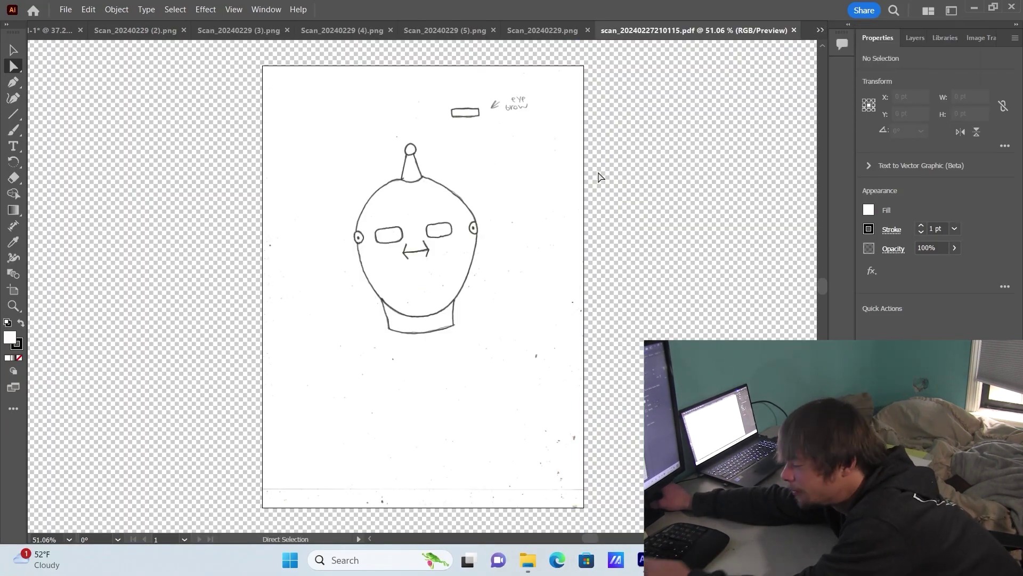
key("ctrl+shift+d")
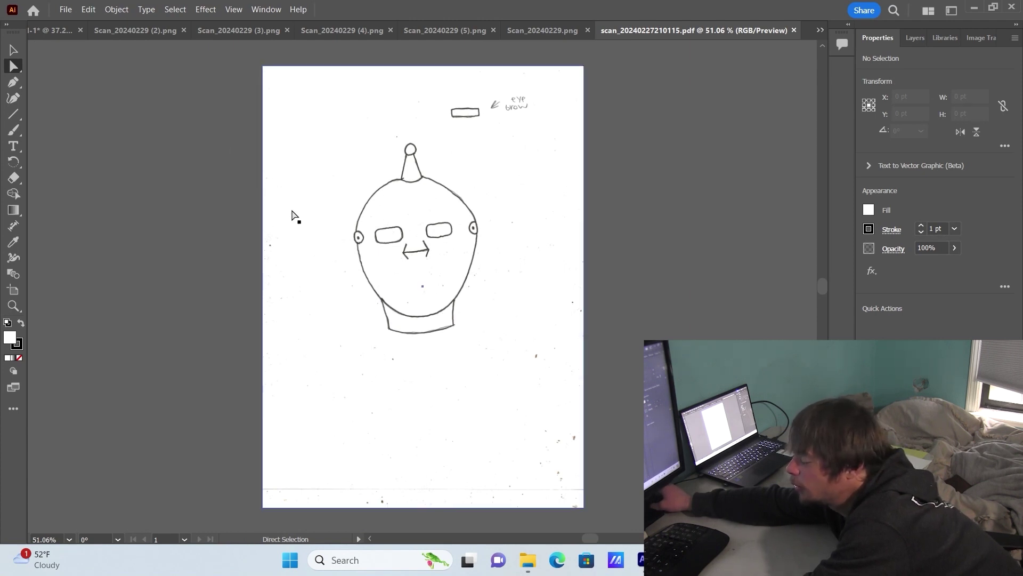
key("ctrl+shift+d")
key("ctrl+shift+d")
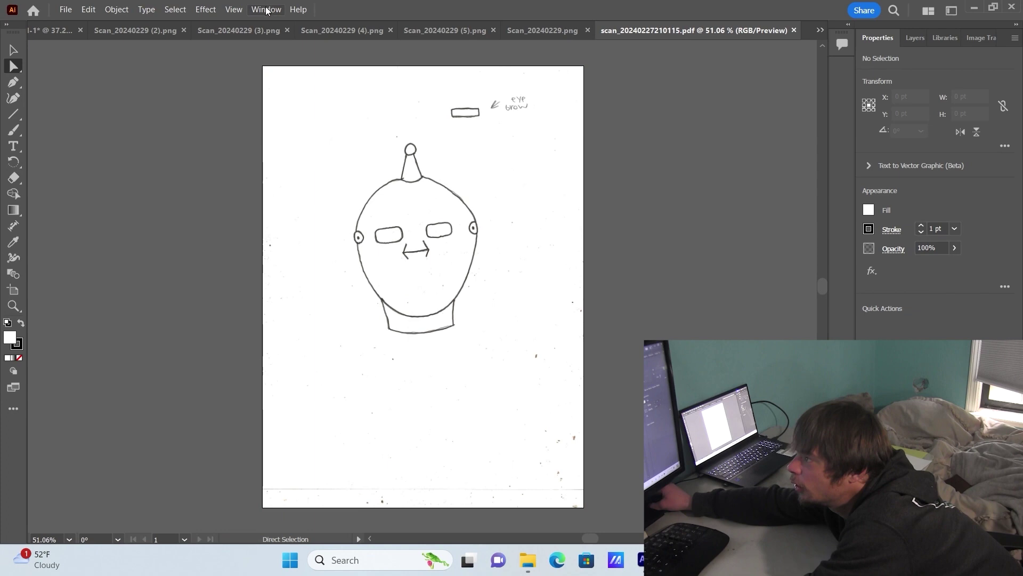
left_click(232, 10)
left_click(309, 339)
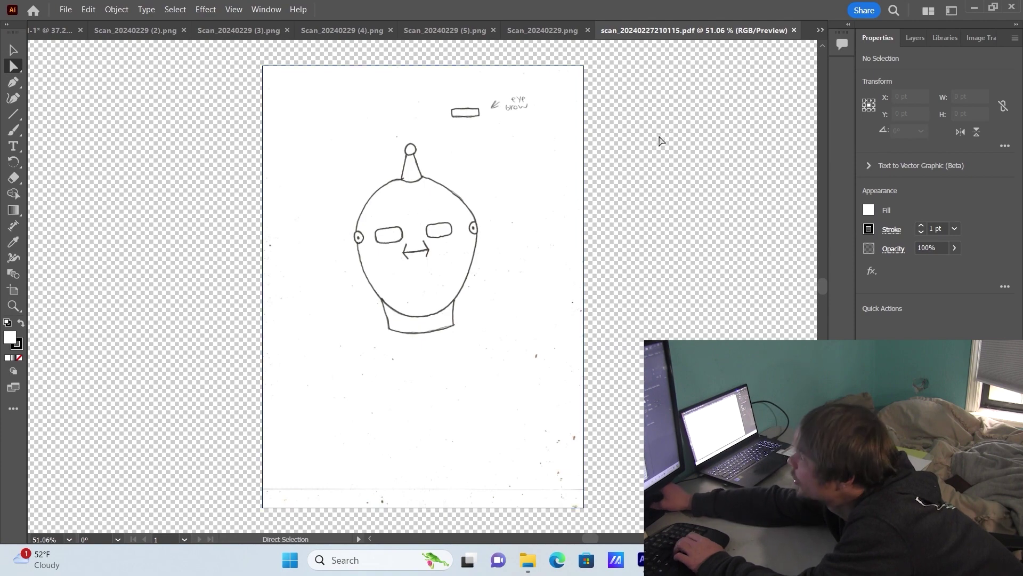
Step: Image trace the scanned robot head with the Black and White Logo preset, accepting the large-image prompt
left_click(979, 41)
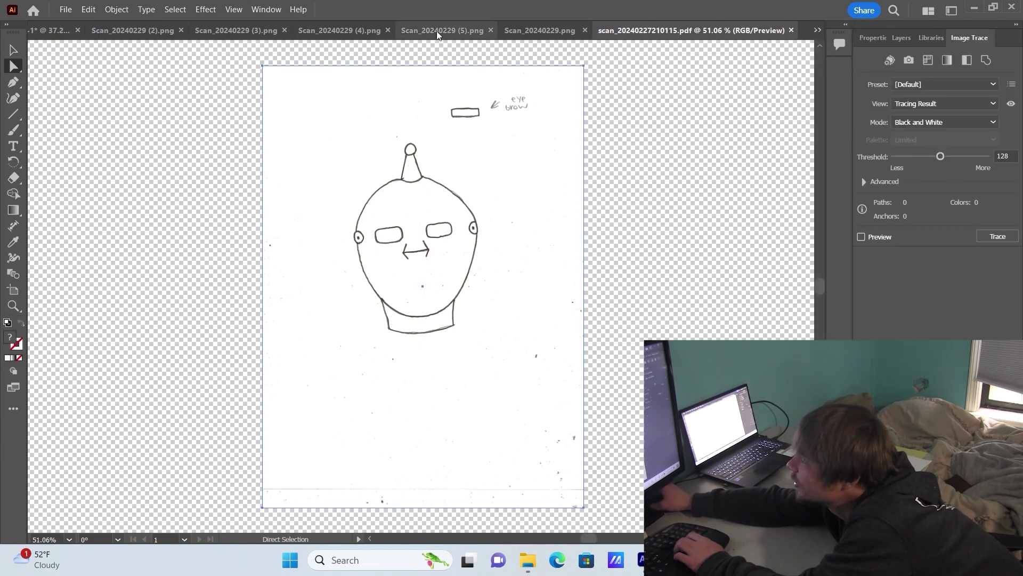
left_click(260, 10)
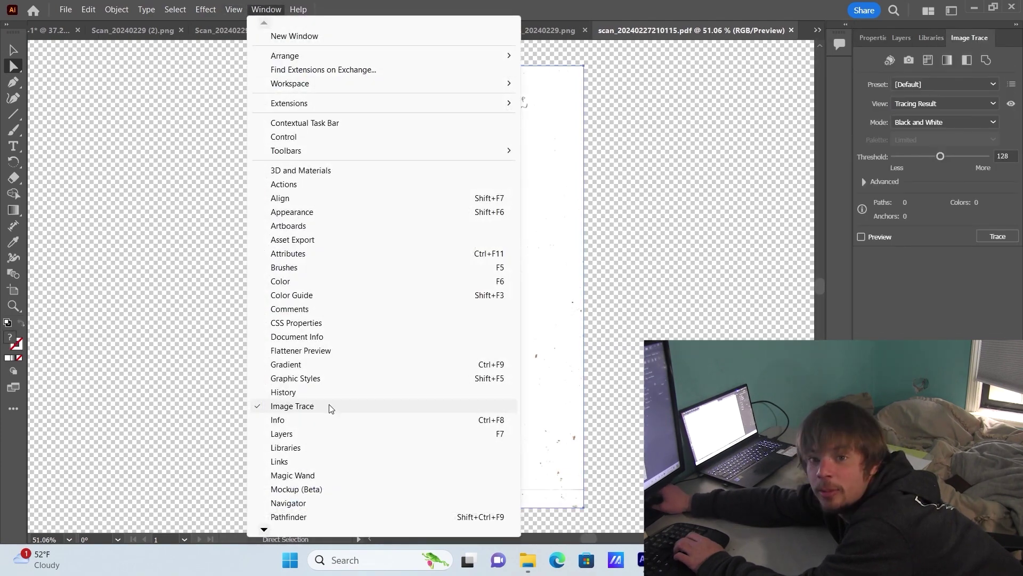
left_click(932, 81)
left_click(931, 82)
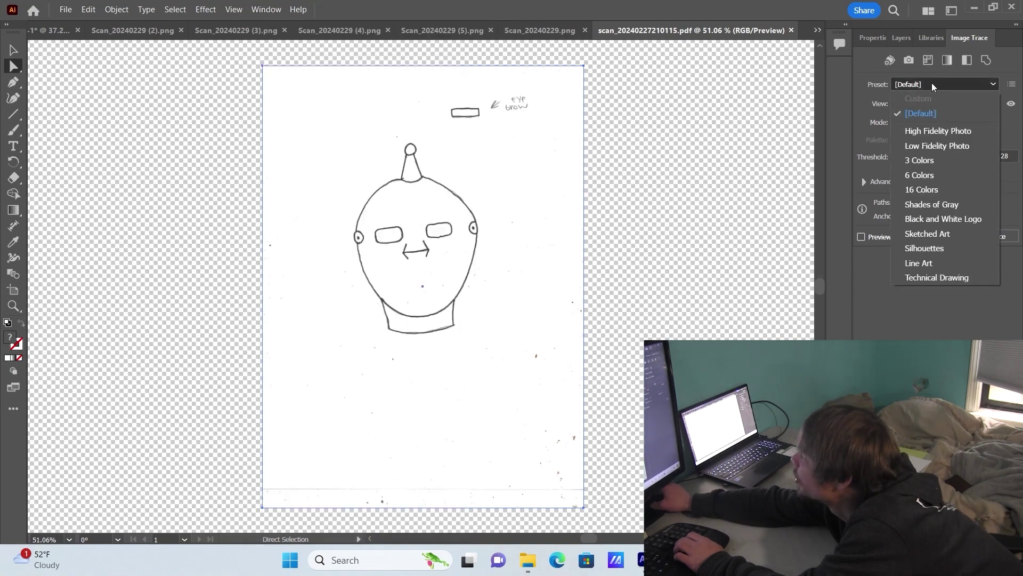
left_click(937, 219)
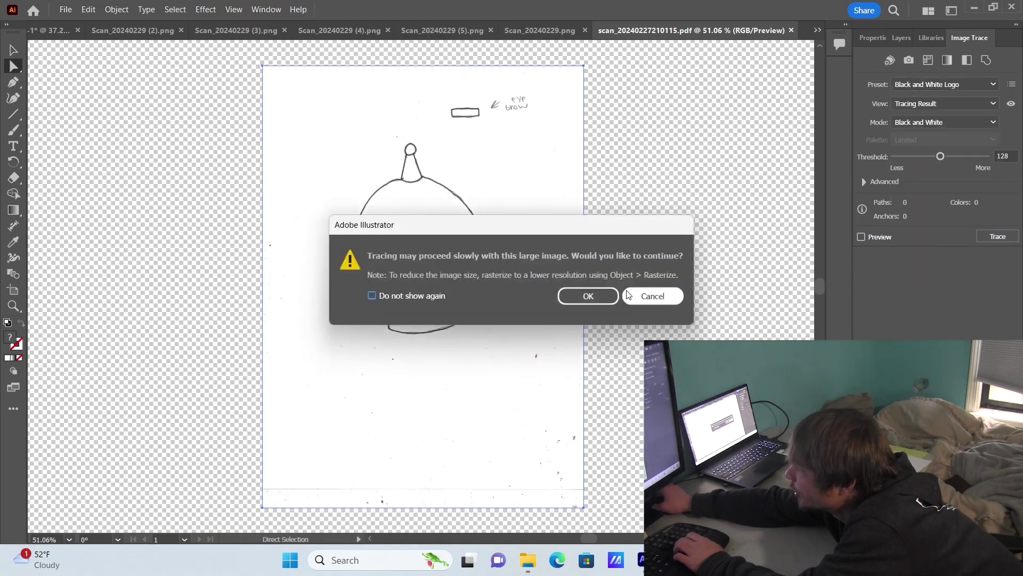
left_click(589, 295)
Step: Expand the traced head drawing into paths and delete its white page background
left_click(115, 11)
left_click(173, 182)
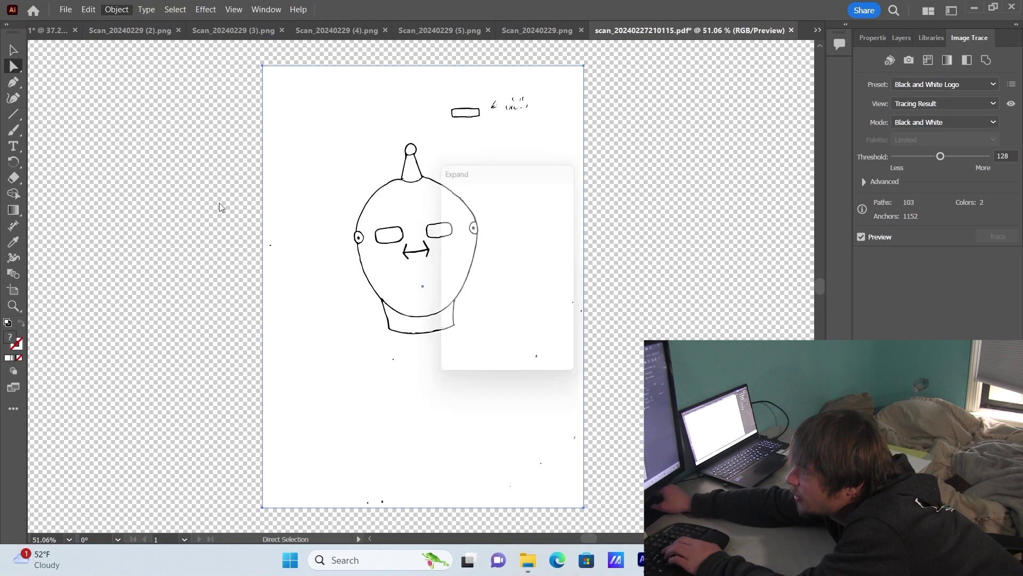
left_click(478, 354)
left_click(175, 252)
left_click(306, 260)
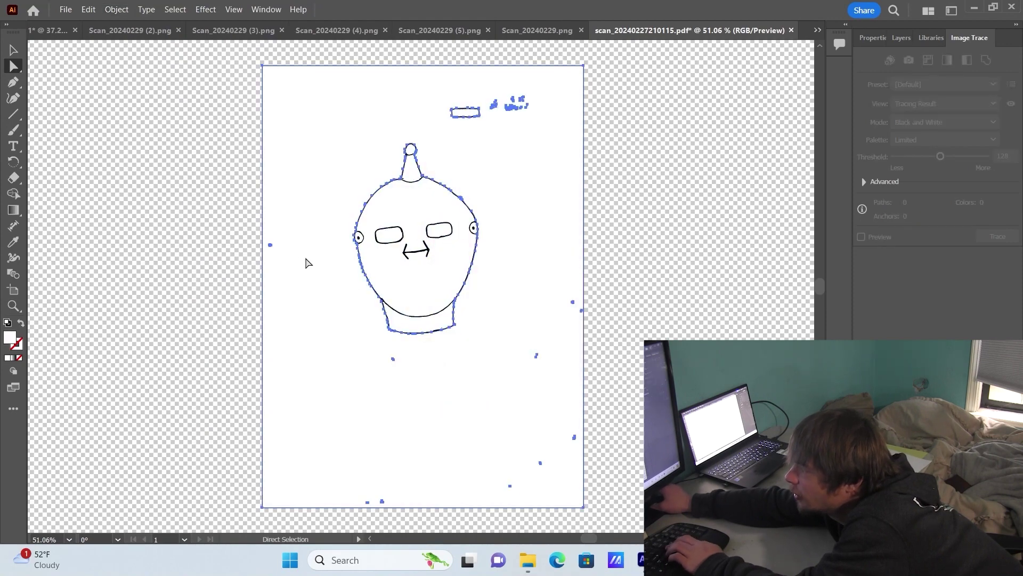
key("Delete")
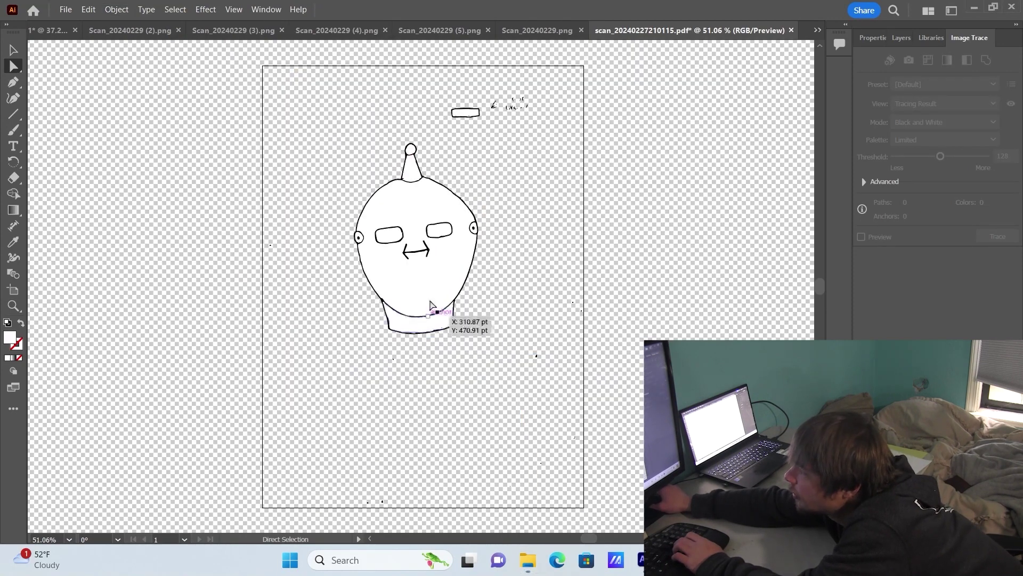
Step: Fill the robot's face shape with light gray #C7C7C7 from the Animation Colors library
left_click(431, 305)
scroll(472, 263, "up", 1)
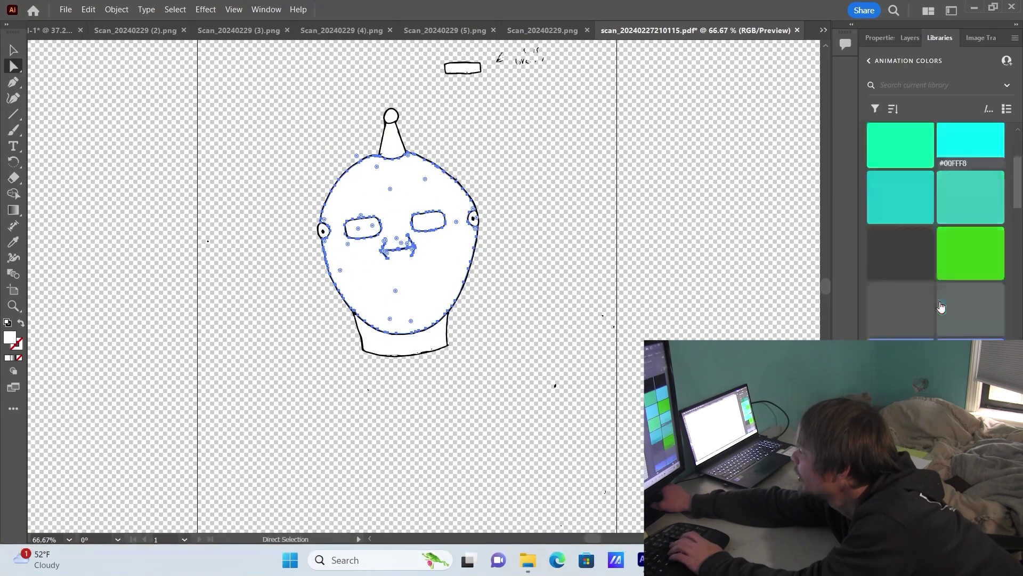
scroll(941, 306, "down", 12)
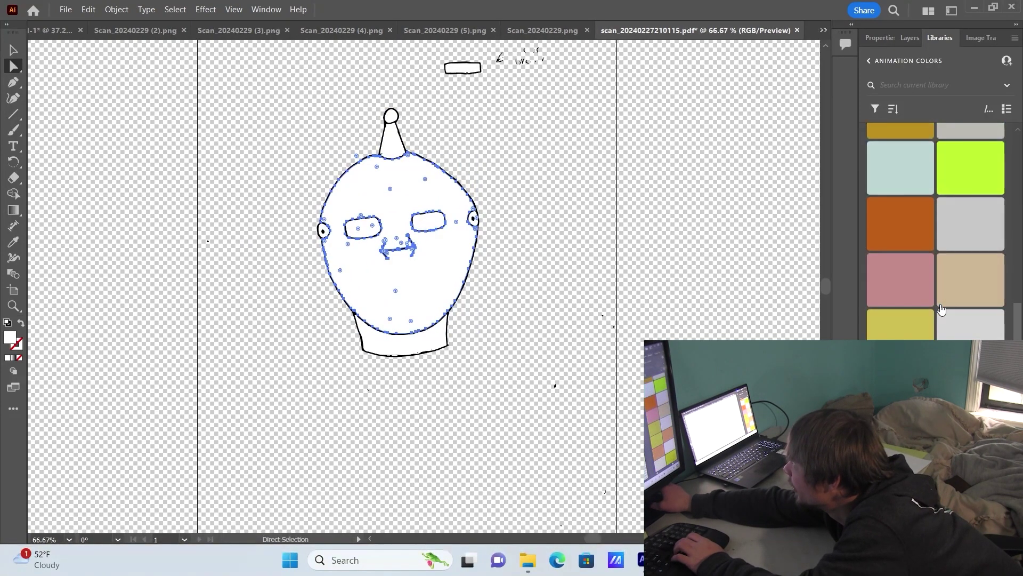
left_click(965, 326)
left_click(966, 226)
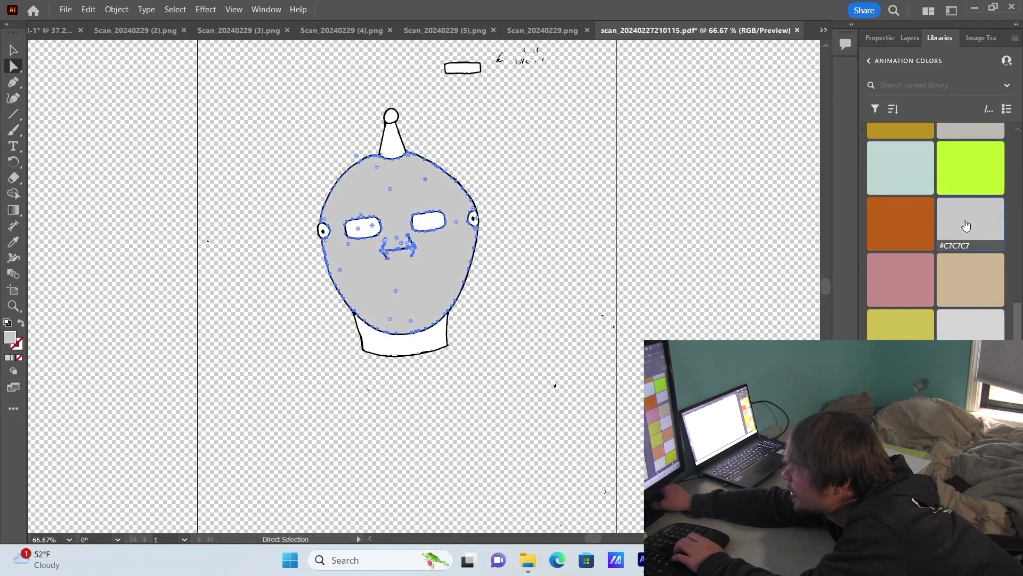
left_click(552, 249)
Step: Fill both ear discs at the sides of the head with gray #8A8A8A
scroll(934, 207, "up", 8)
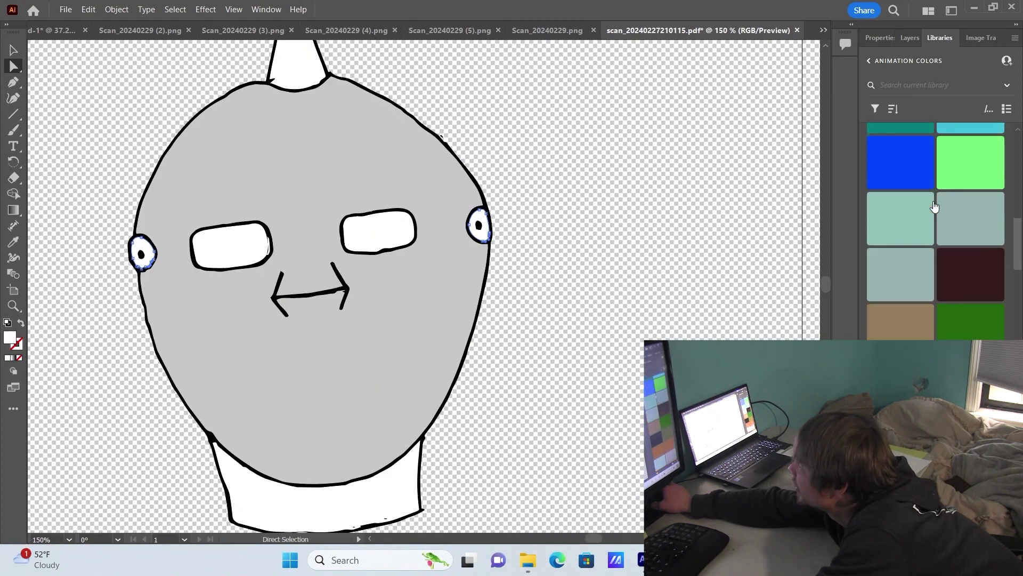
scroll(934, 206, "up", 1)
left_click(903, 261)
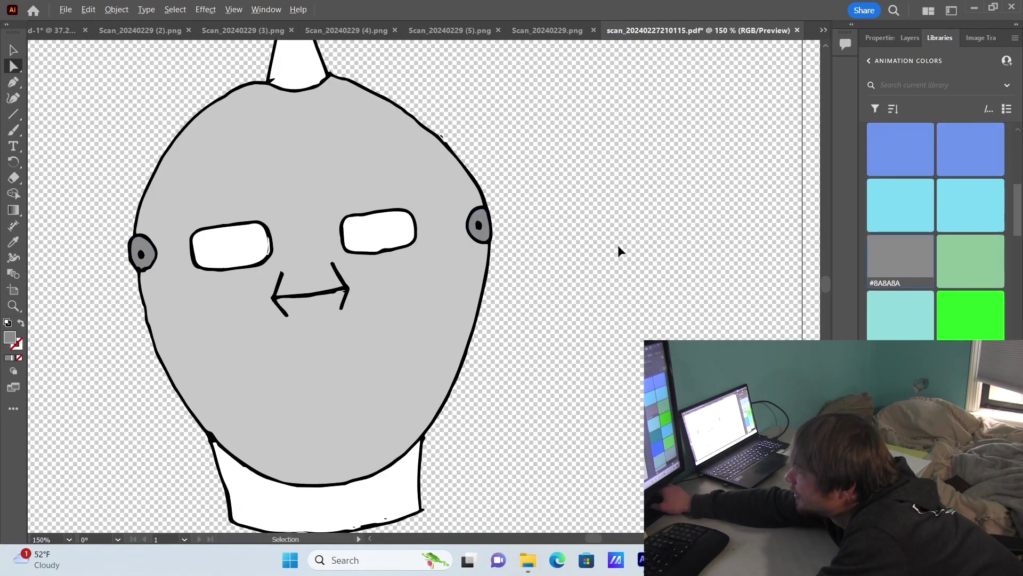
Step: Fill the antenna cone with gray #A9A9A9, and the antenna ball and both ear discs with dark gray #5A5A5A
scroll(978, 330, "down", 2)
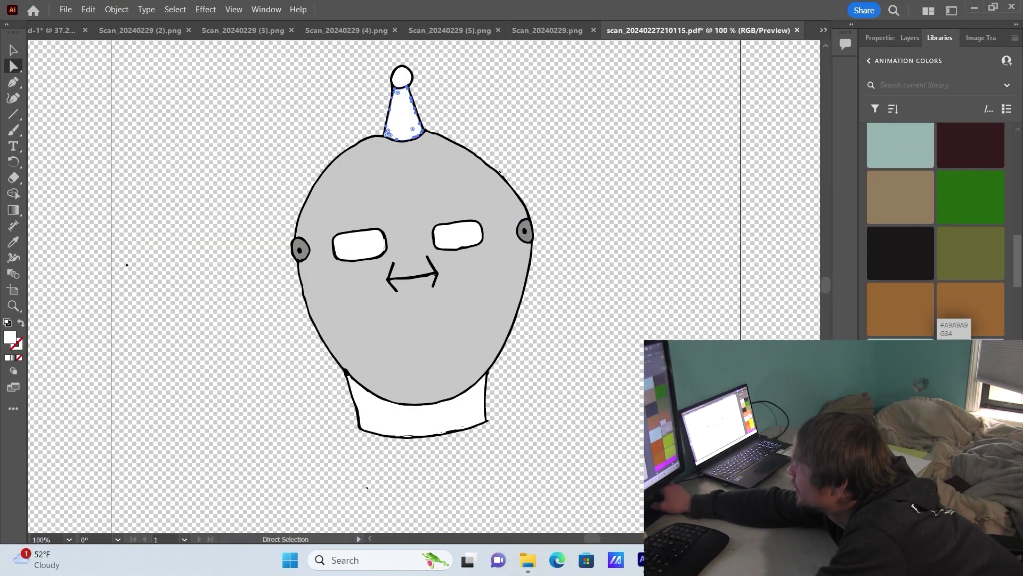
left_click(966, 358)
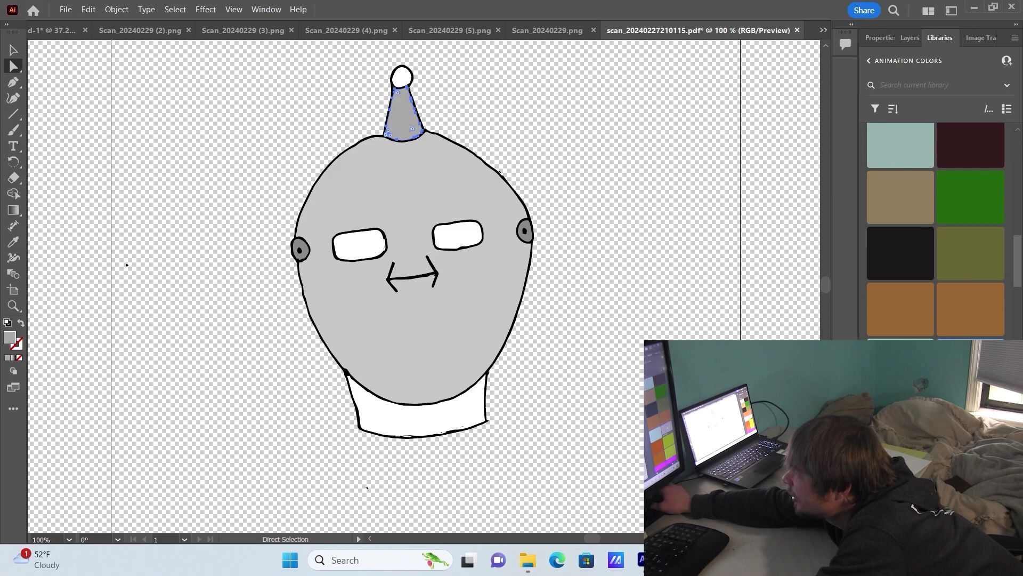
scroll(877, 244, "up", 6)
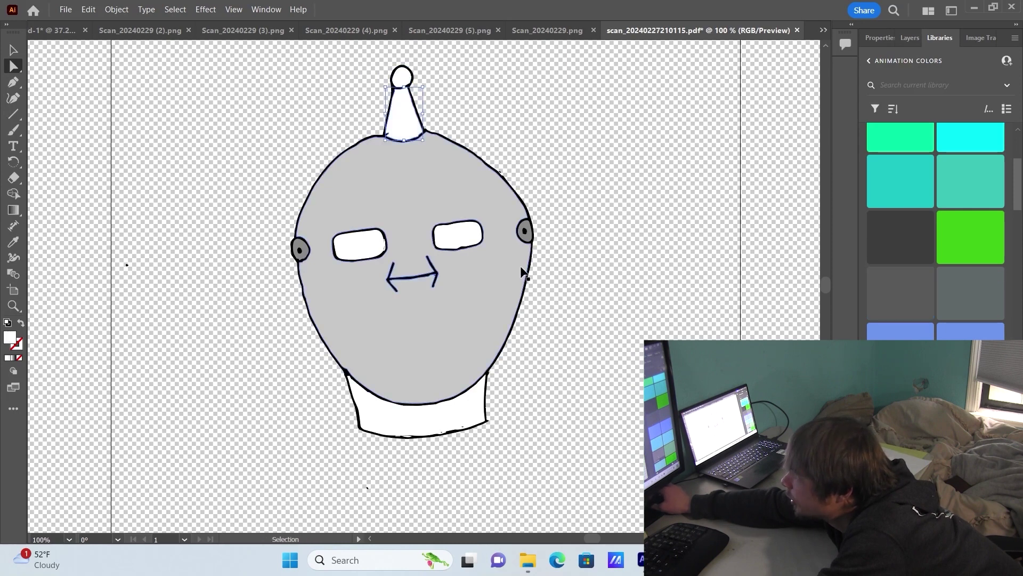
left_click(900, 461)
left_click(401, 77)
left_click(901, 293)
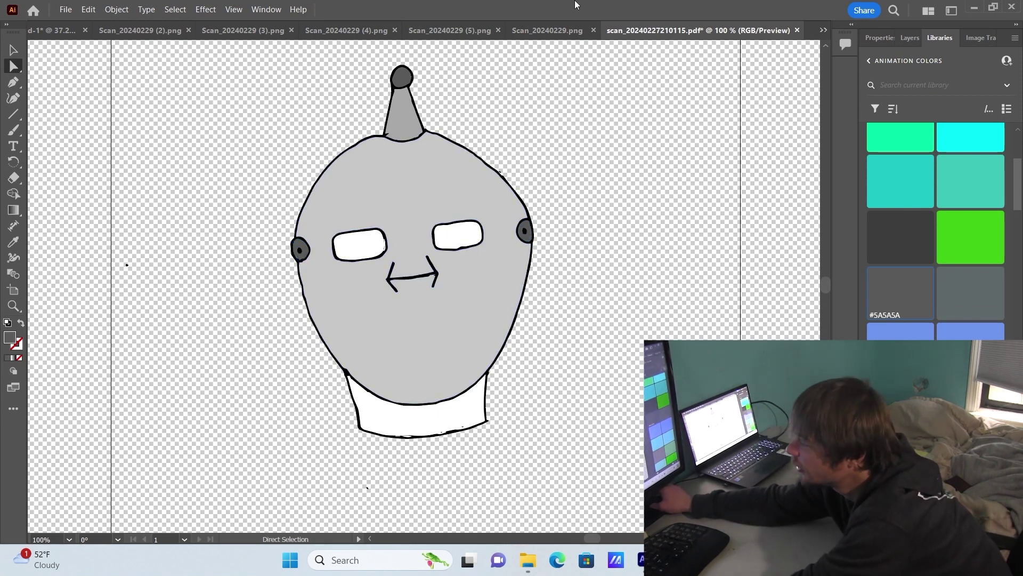
Step: Fill the robot's neck with a light gray from the Animation Colors library
left_click(421, 420)
scroll(936, 232, "down", 3)
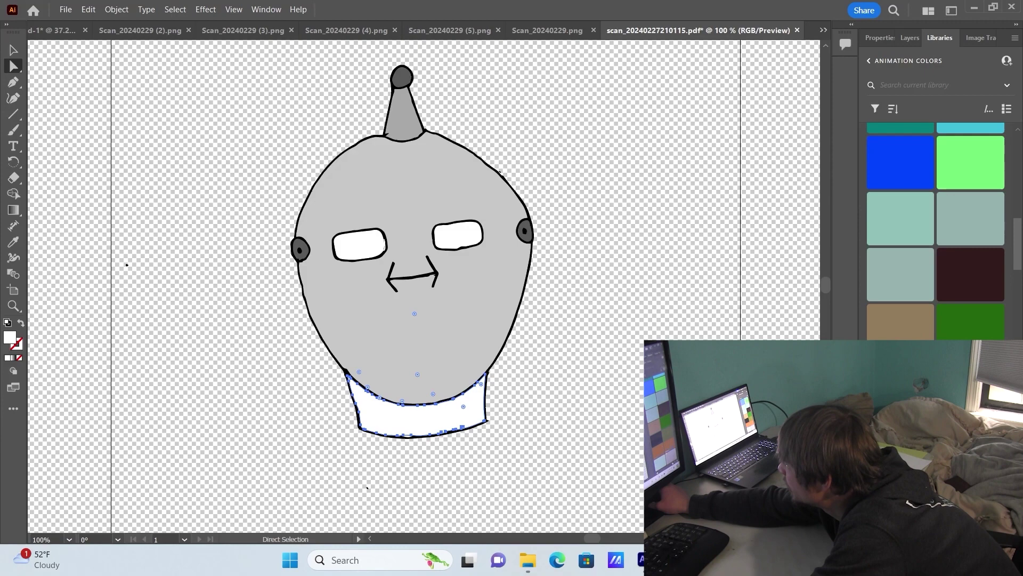
scroll(936, 232, "down", 7)
left_click(970, 379)
left_click(612, 327)
Step: Copy the colored robot head and paste it into the Untitled-1 document
scroll(613, 327, "down", 2)
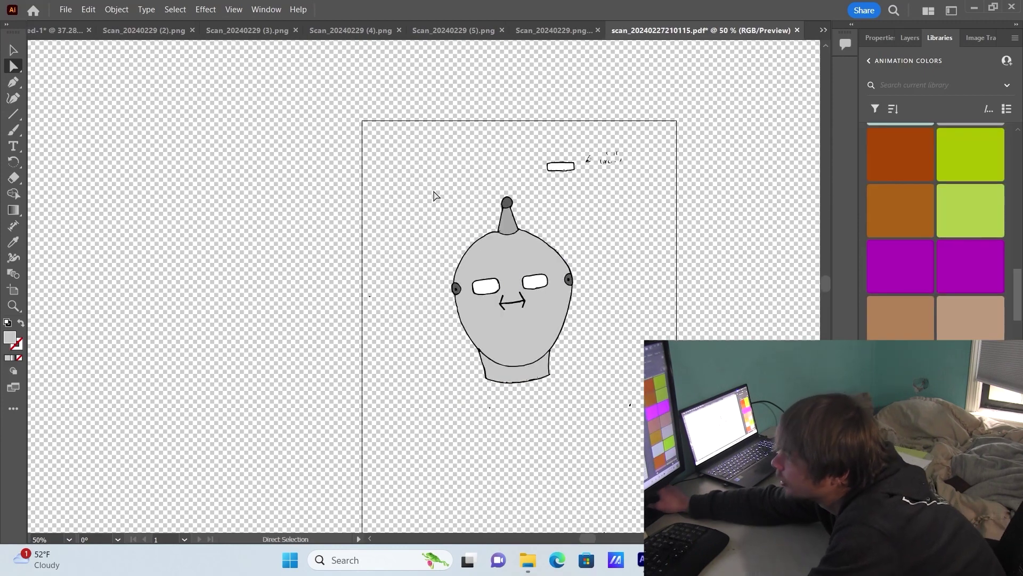
left_click_drag(590, 400, 589, 392)
key("ctrl+c")
left_click(59, 31)
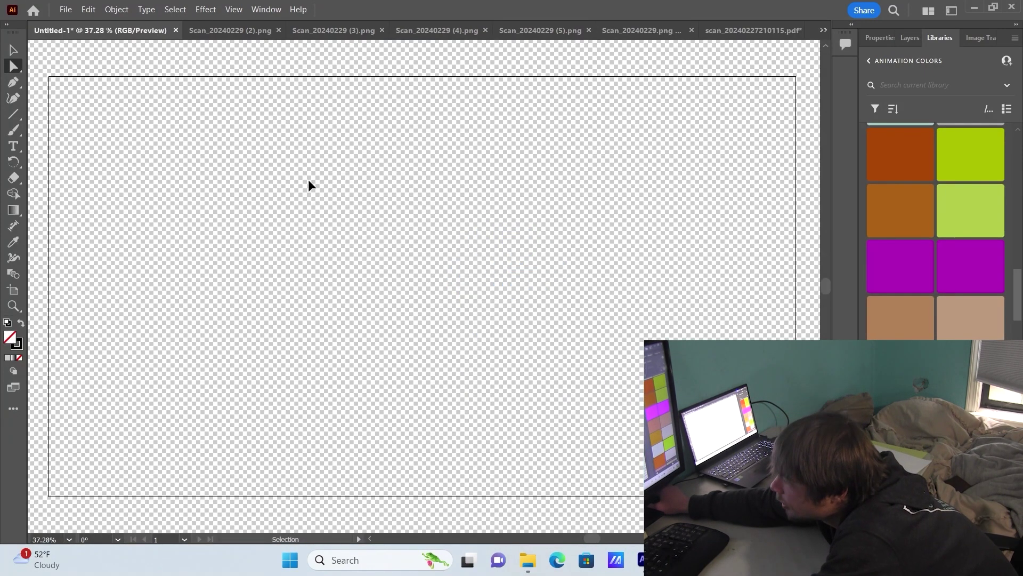
key("ctrl+v")
left_click(313, 155)
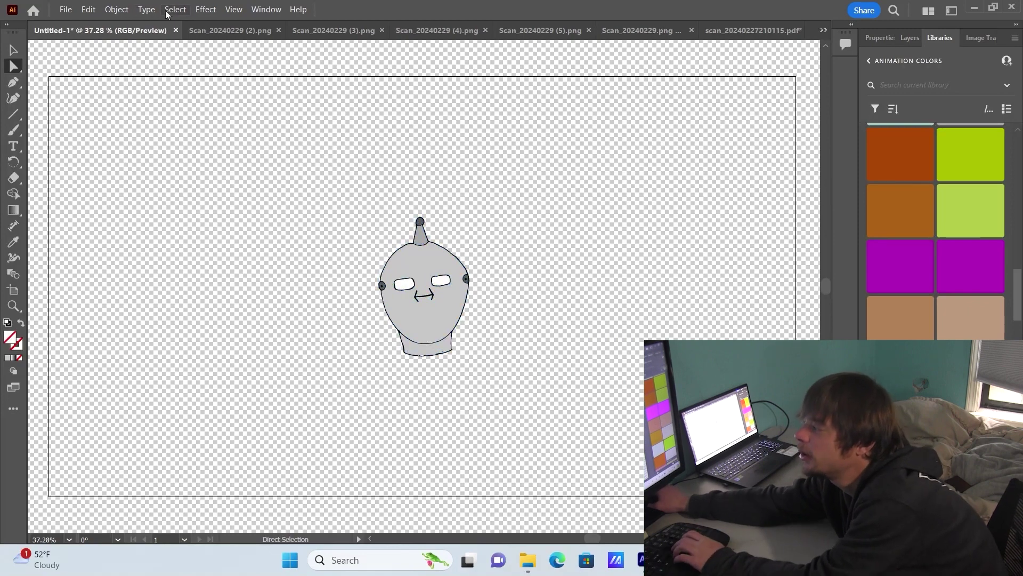
Step: Start an Export As of the pasted head and choose the Butler Bot folder inside characters as destination
left_click(88, 9)
mouse_move(66, 9)
mouse_move(125, 290)
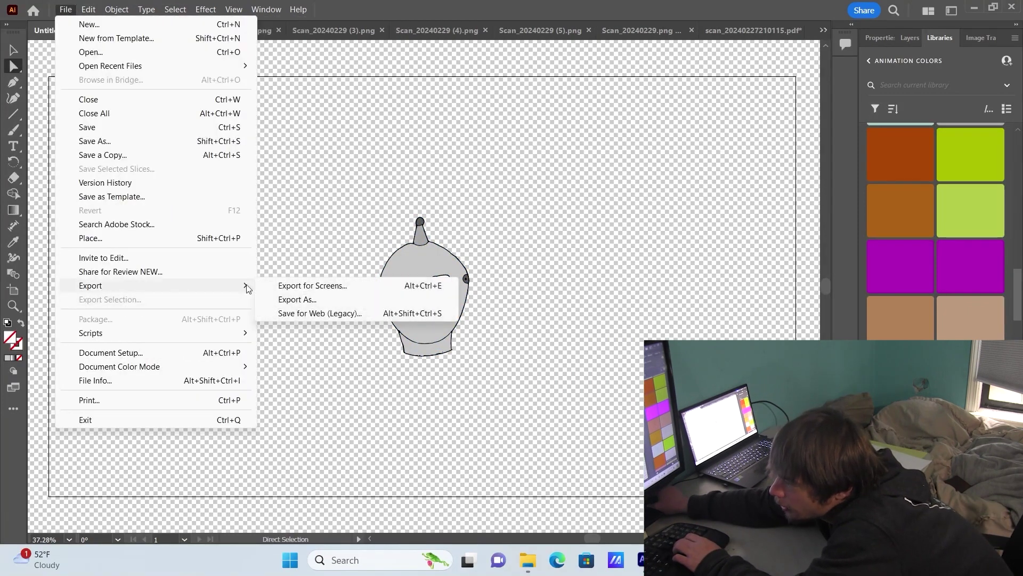
left_click(283, 297)
left_click(414, 178)
scroll(484, 281, "down", 3)
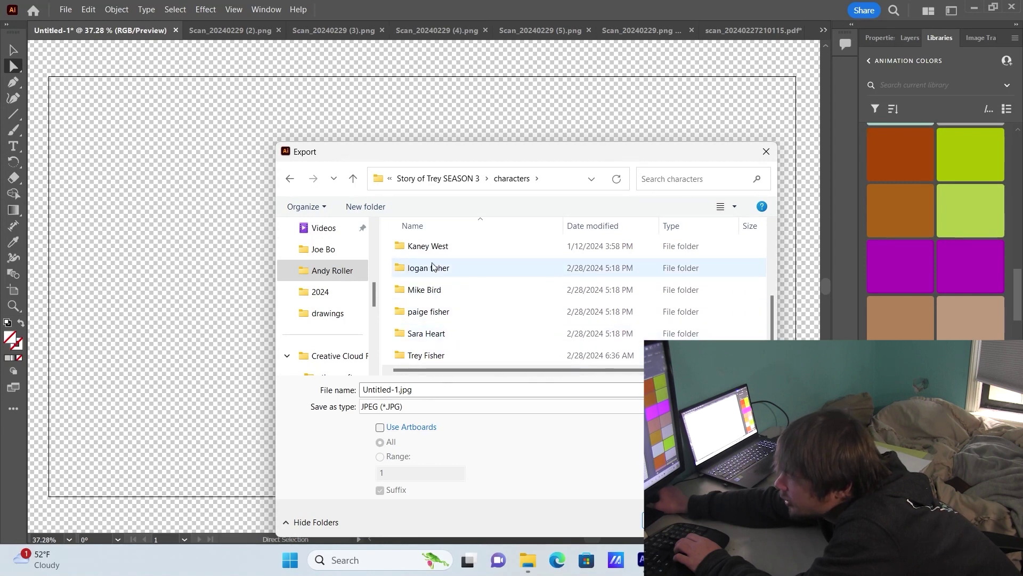
scroll(434, 272, "up", 3)
double_click(436, 293)
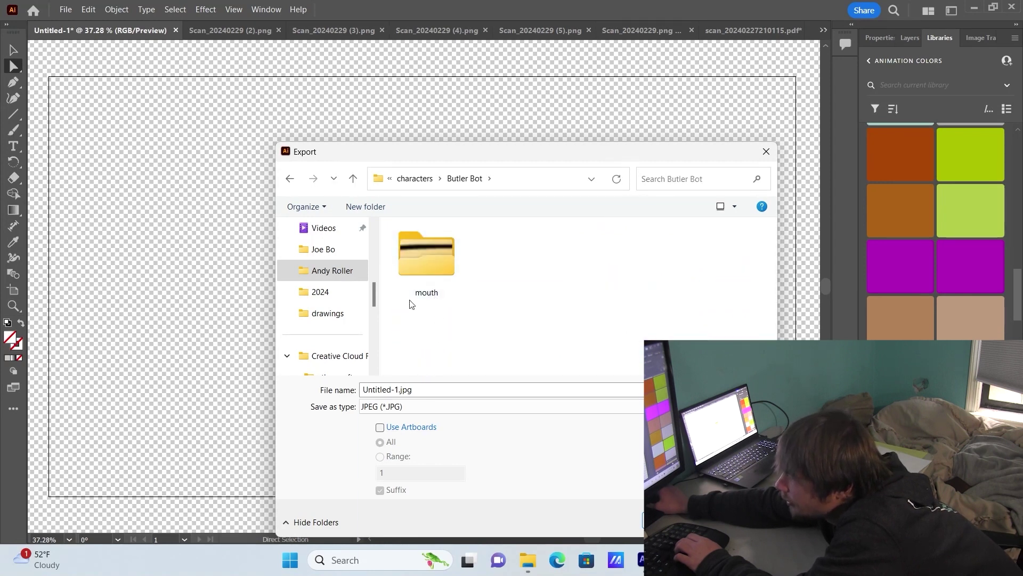
Step: Export the head in PNG format and delete it from the Untitled-1 artboard
left_click(394, 406)
left_click(392, 485)
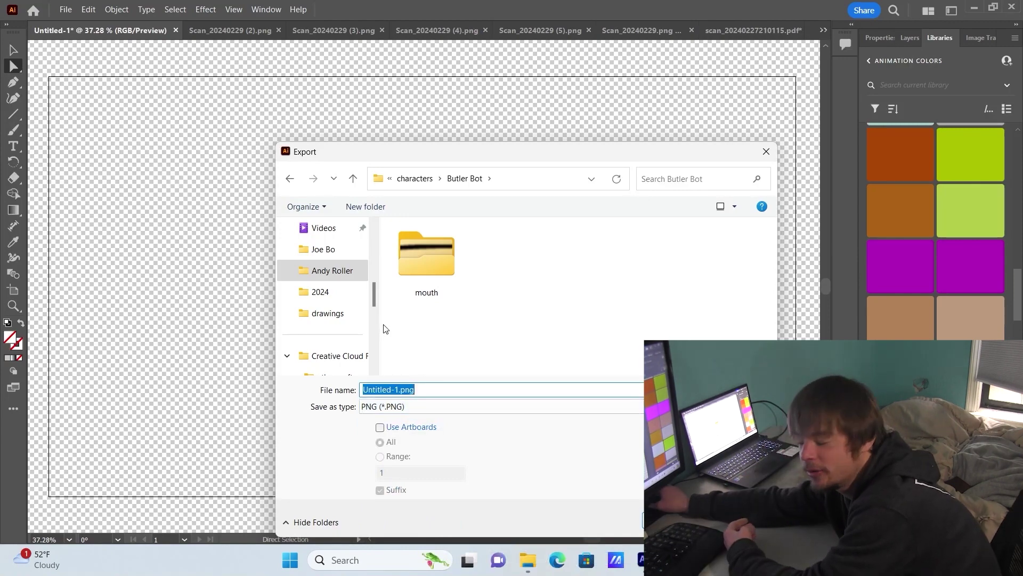
key("Return")
key("Delete")
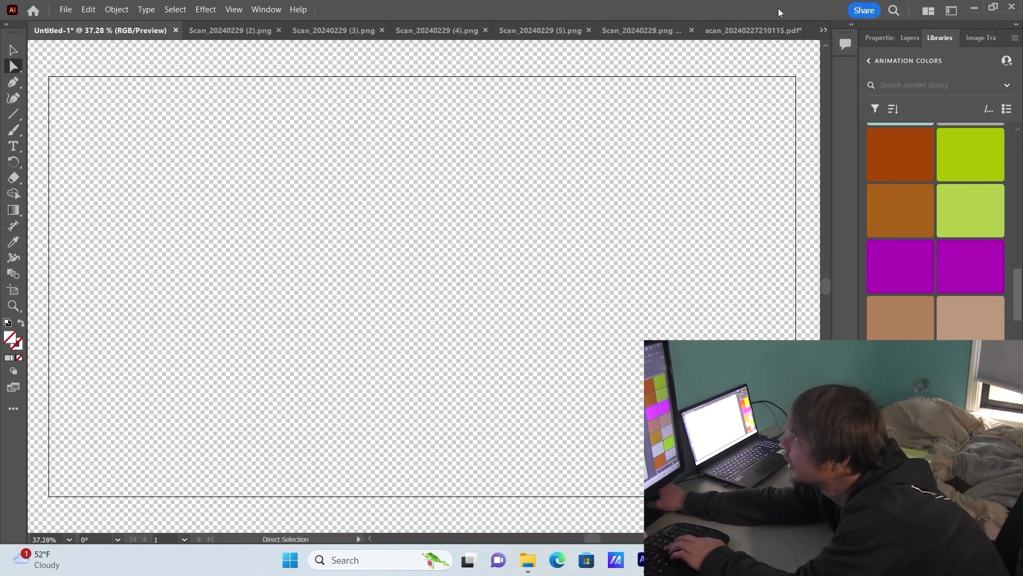
Step: Take the eyebrow from scan_20240227210115.pdf and export it from Untitled-1 as a PNG named eyebrow in the Butler Bot folder
left_click(767, 31)
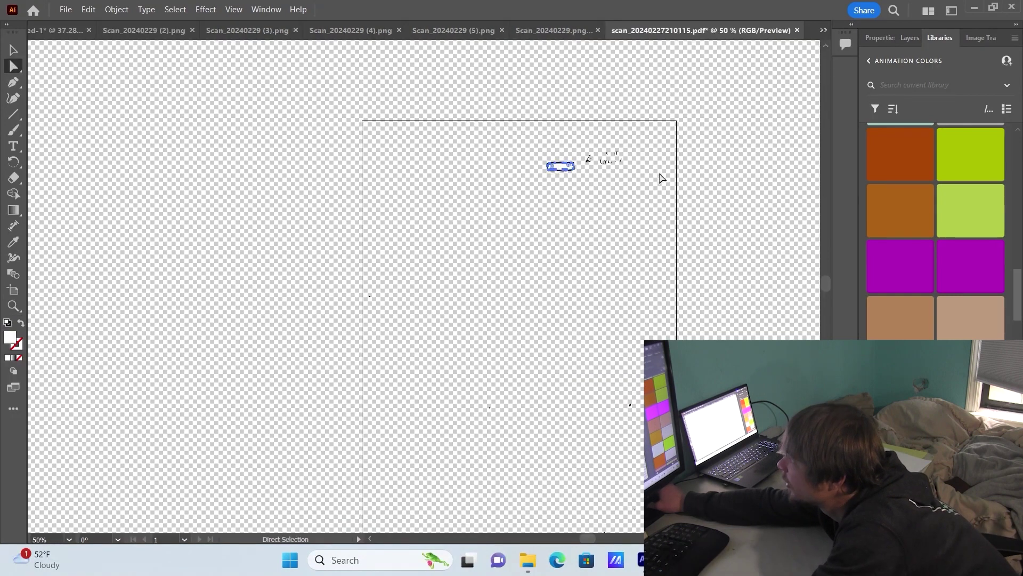
scroll(572, 142, "up", 5)
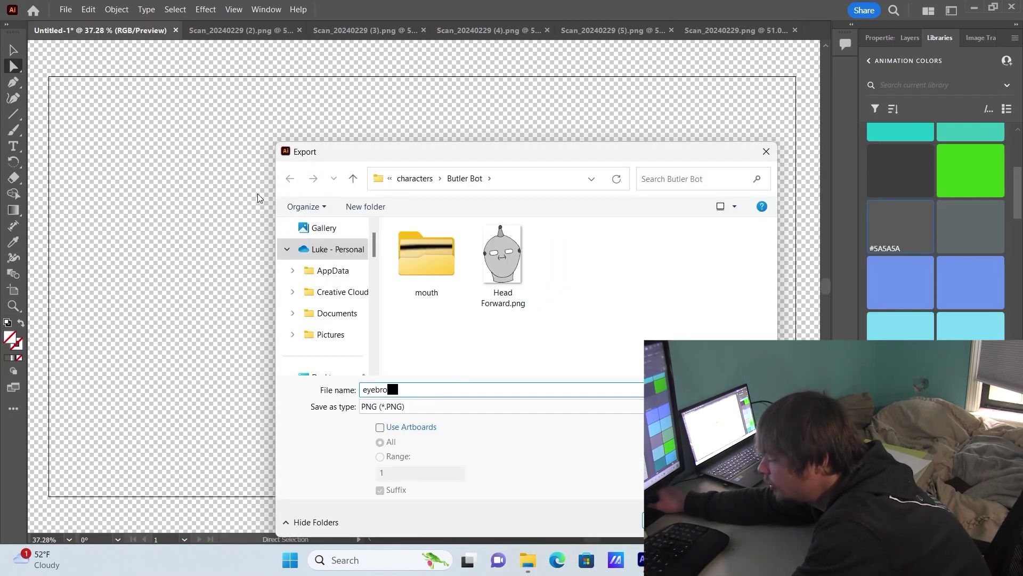
type("w")
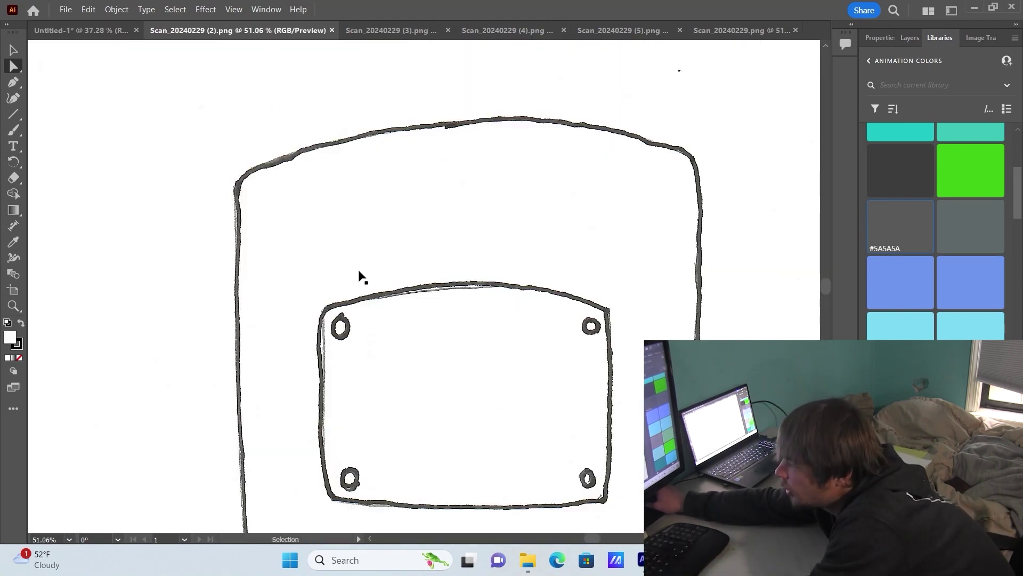
Step: Show the transparency grid in Scan_20240229 (2).png and rotate the scanned torso image by 180°
scroll(358, 276, "down", 5)
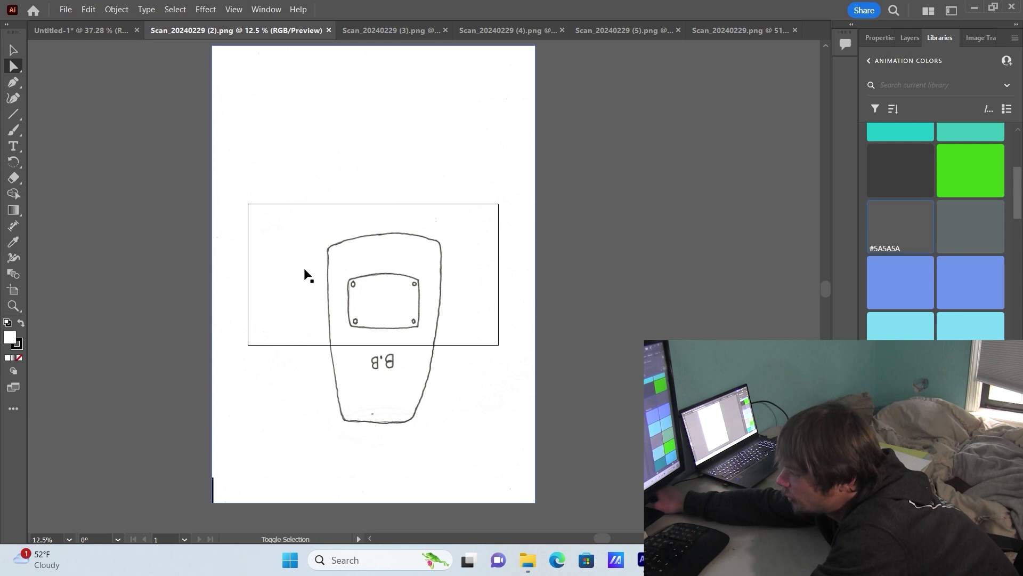
key("ctrl+shift+d")
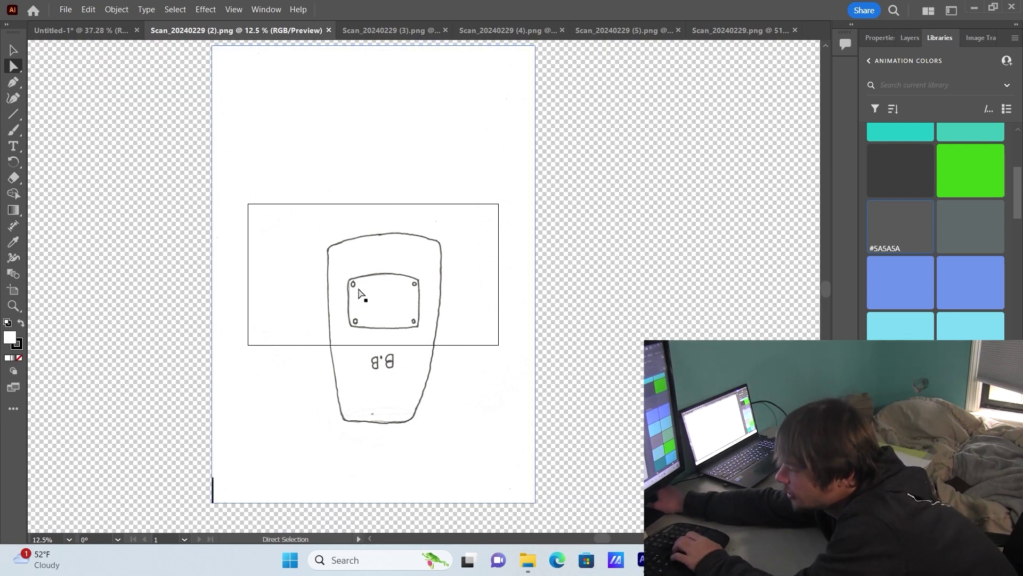
right_click(359, 292)
right_click(338, 263)
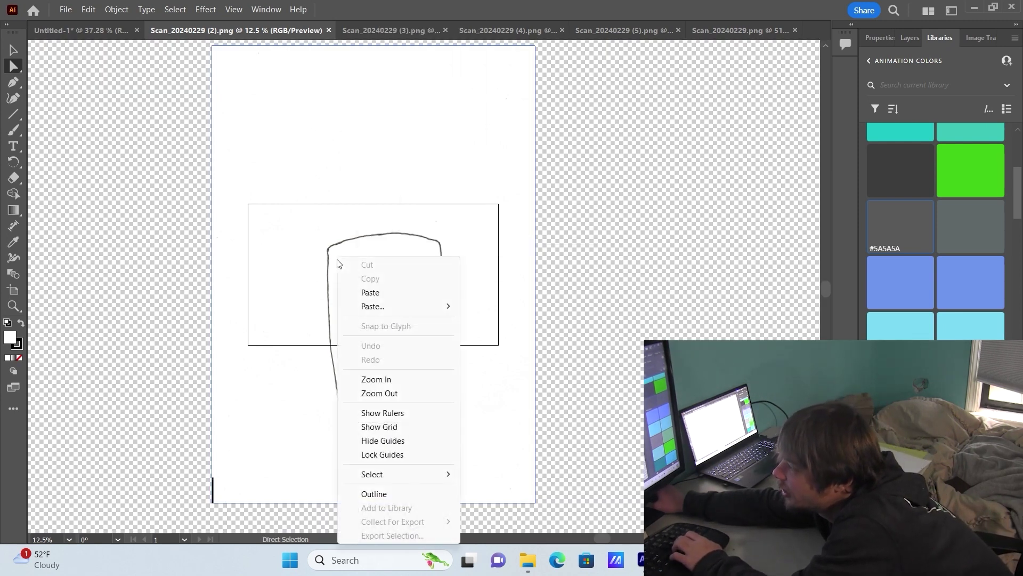
right_click(263, 270)
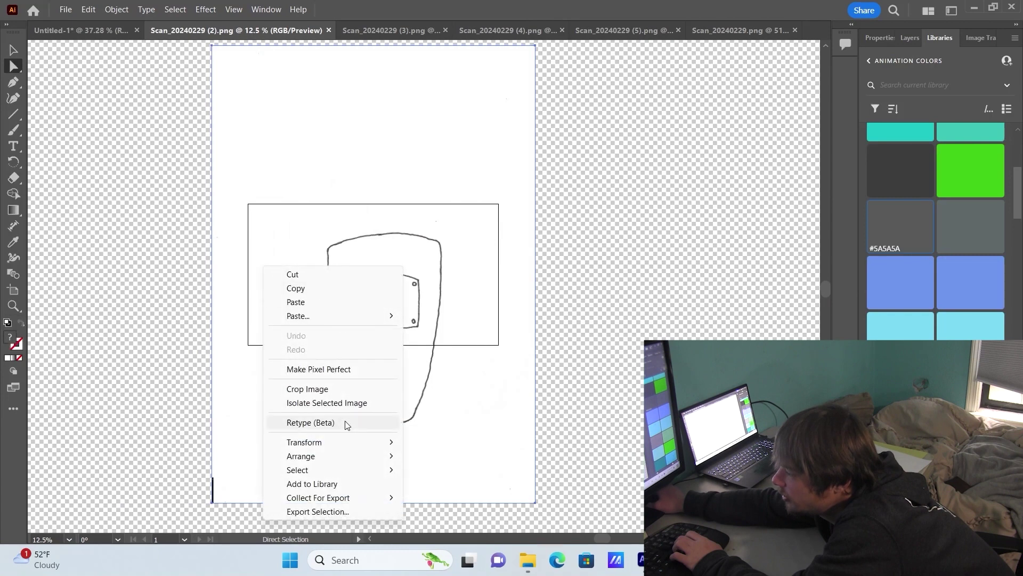
mouse_move(342, 447)
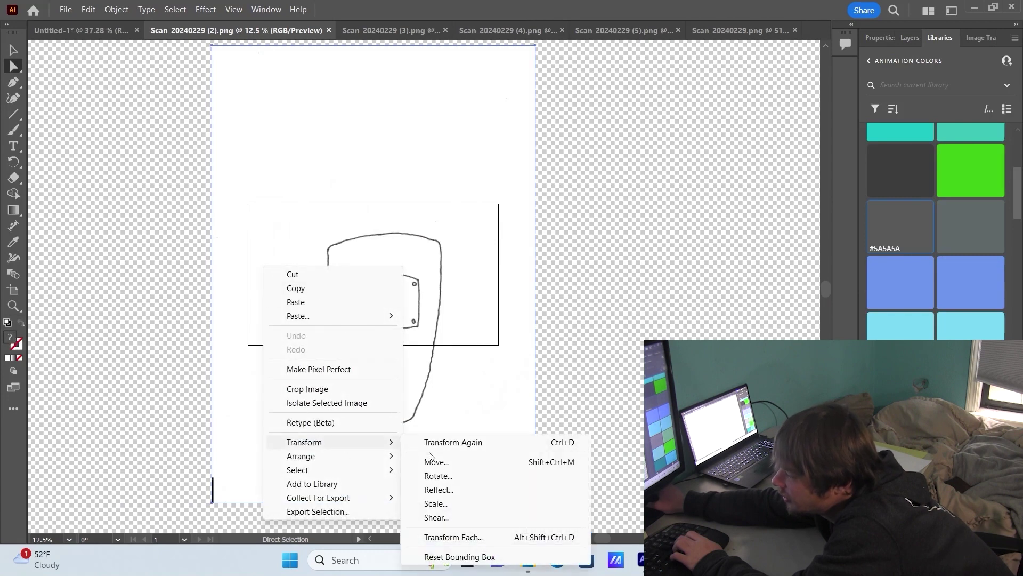
left_click(459, 479)
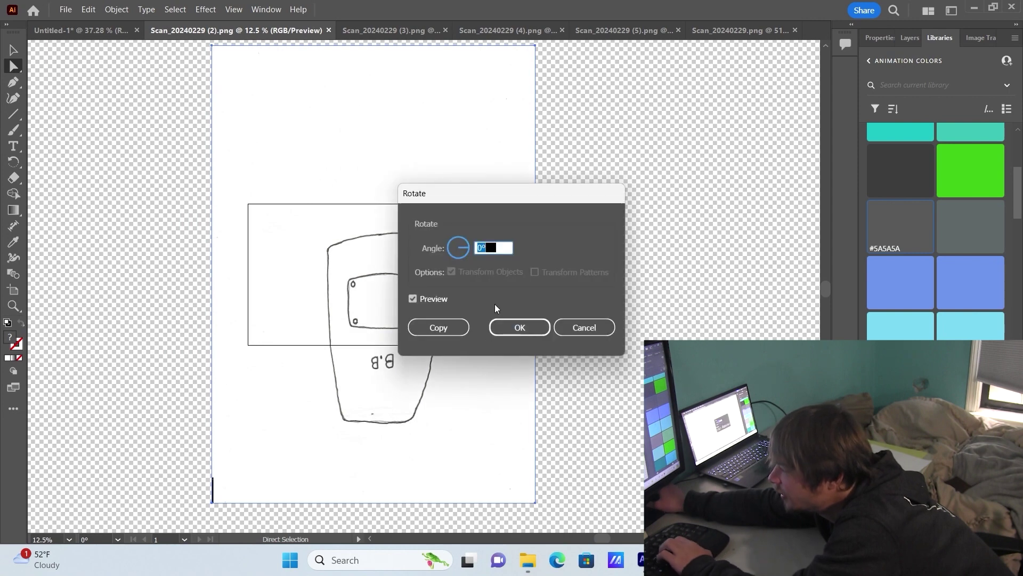
type("180")
key("Return")
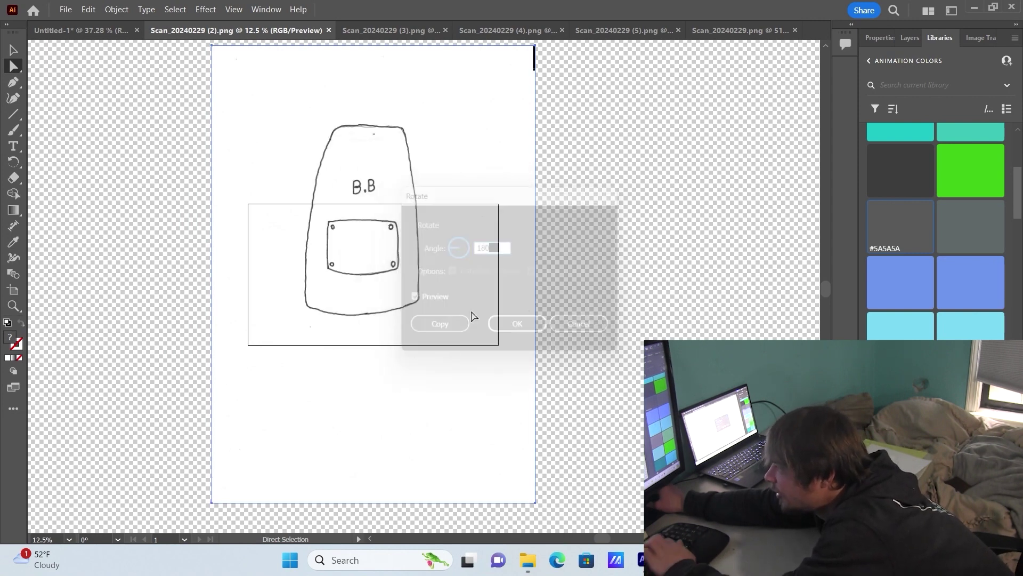
Step: Trace the torso drawing and fill its body with the light gray used on the head's face
right_click(434, 149)
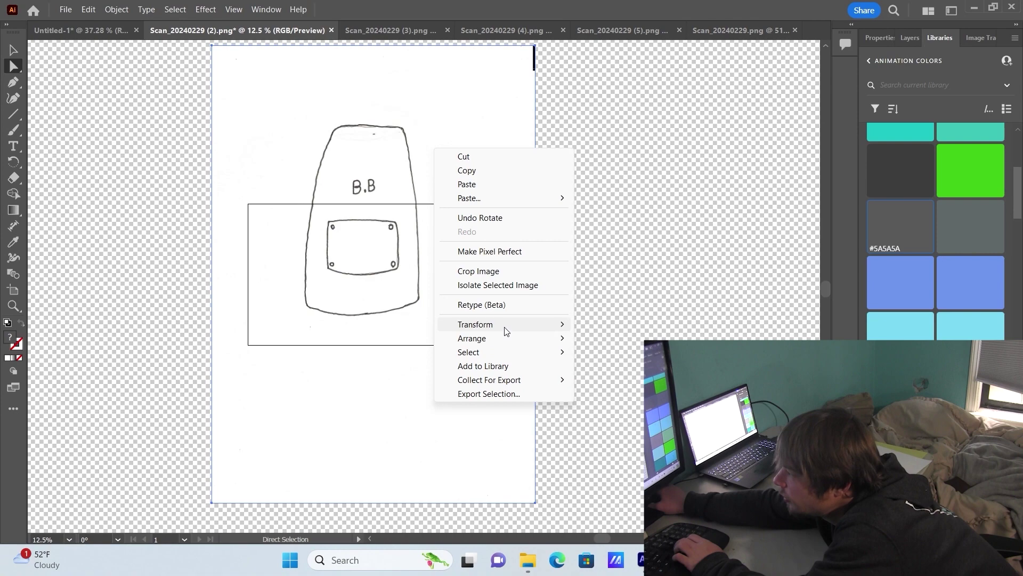
mouse_move(506, 329)
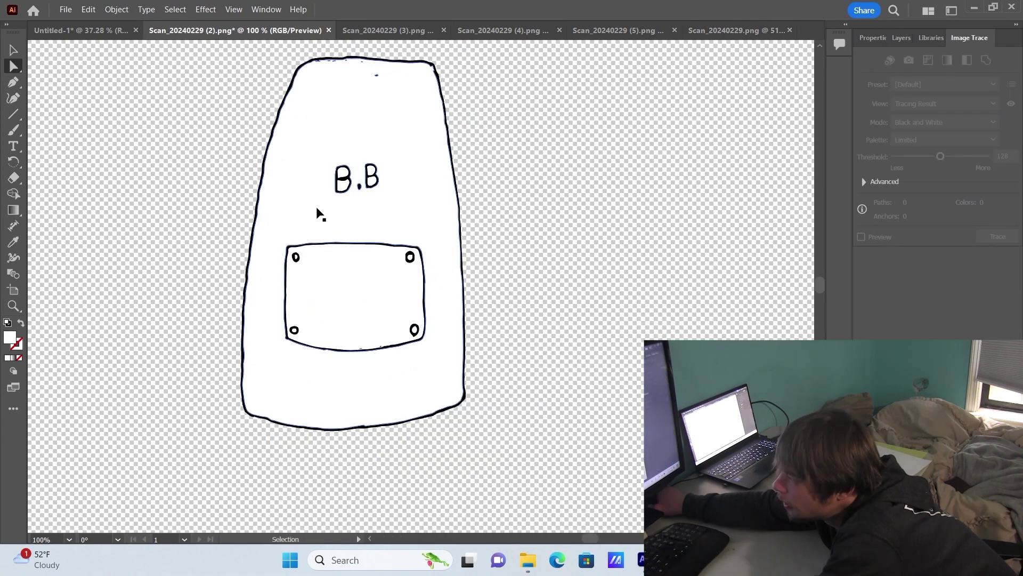
left_click(318, 212)
left_click(931, 37)
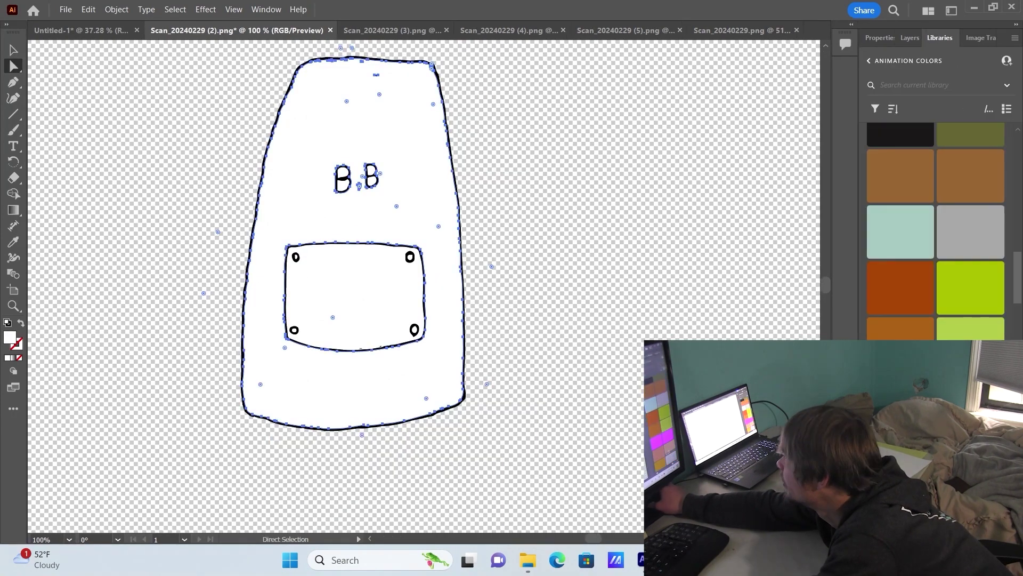
left_click(970, 231)
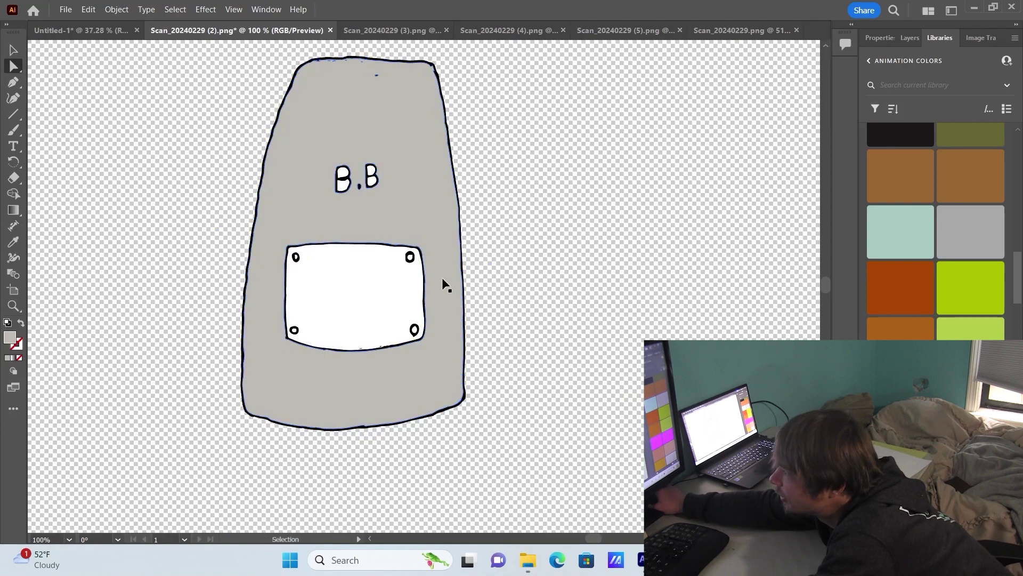
key("ctrl+z")
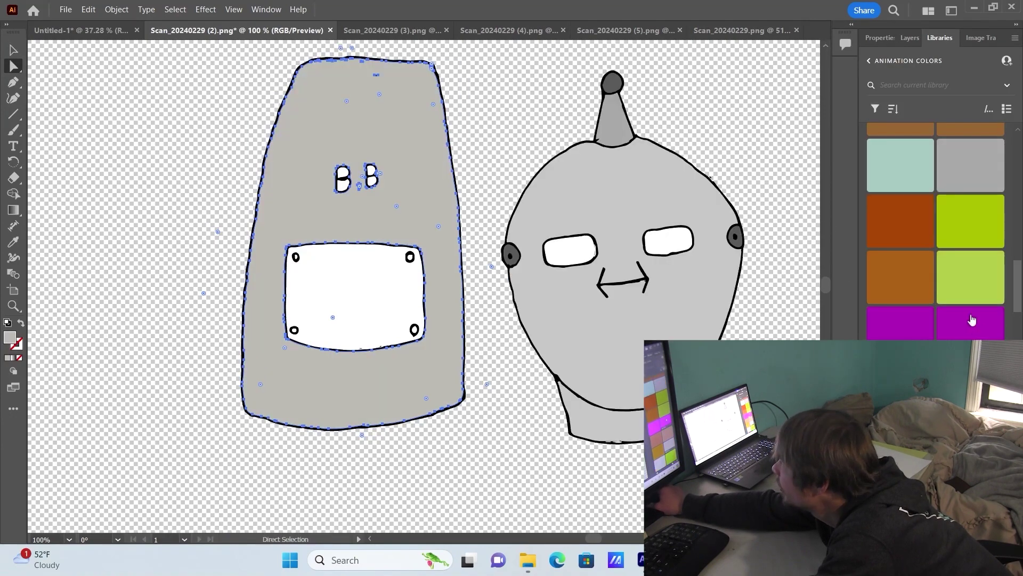
scroll(970, 321, "down", 3)
left_click(970, 354)
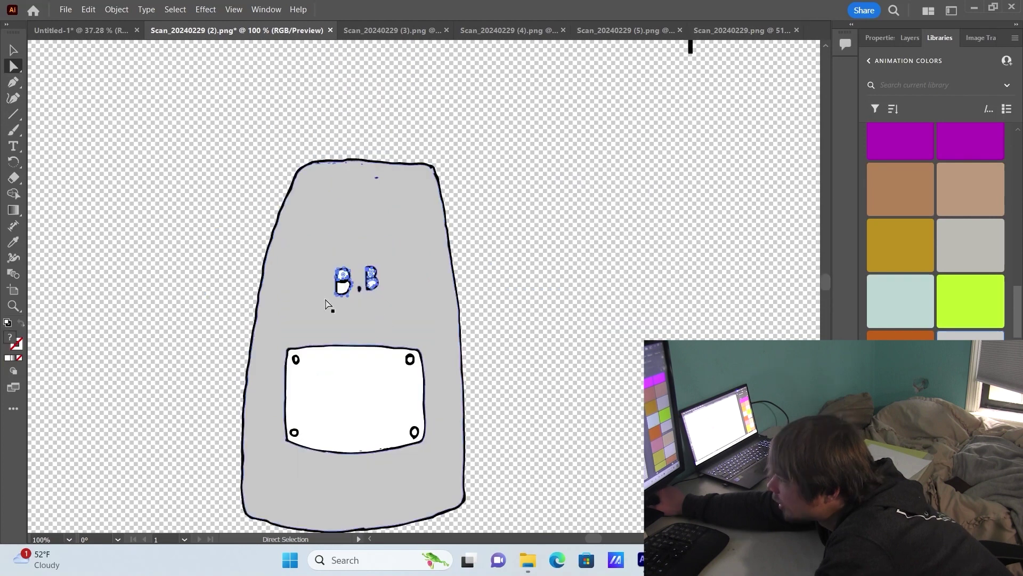
Step: Fill the enclosed areas inside the B.B letters with the same light gray as the torso
left_click(342, 286, "shift")
left_click(342, 288)
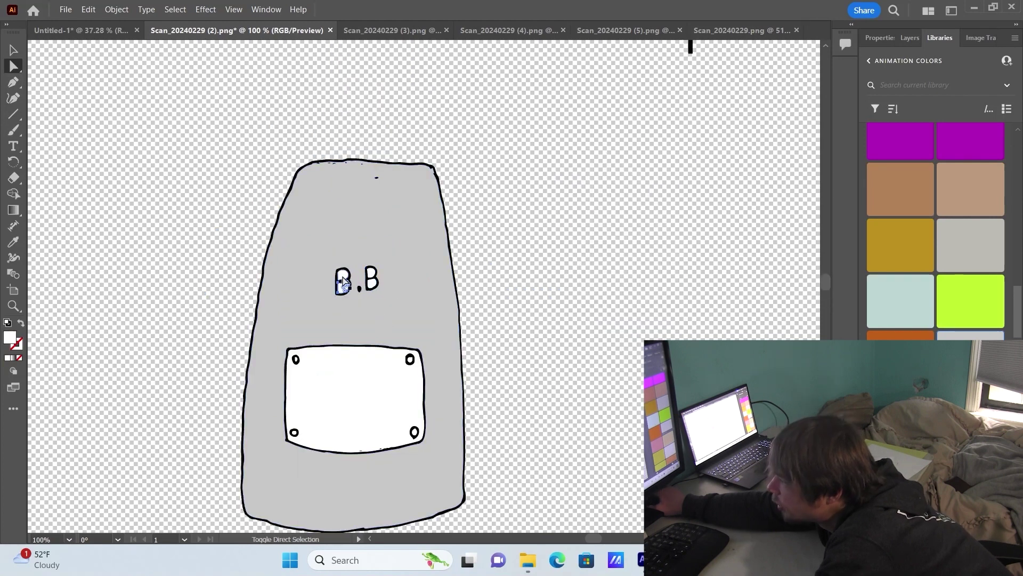
left_click(343, 275, "shift")
left_click(371, 273, "shift")
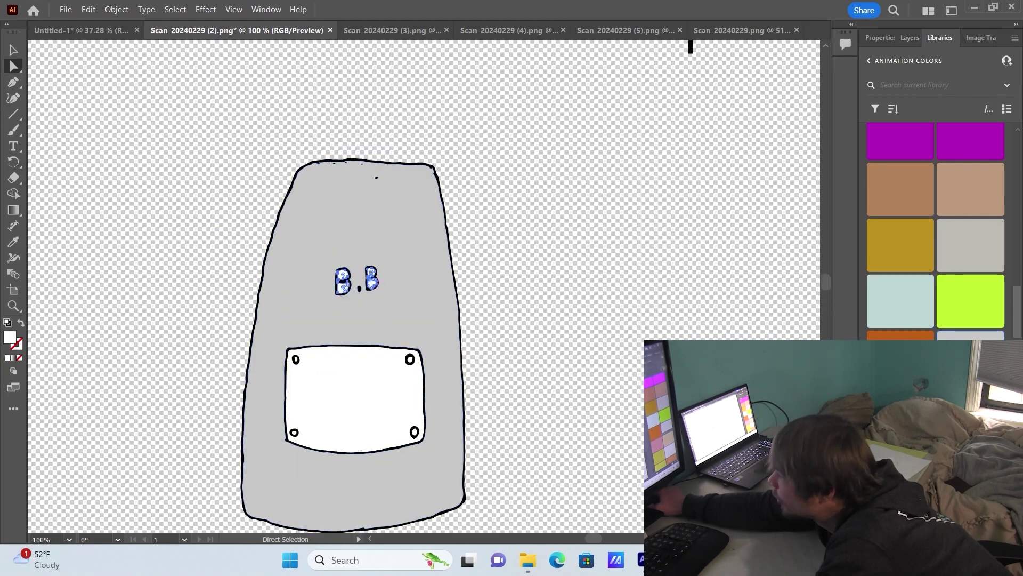
left_click(969, 354)
Step: Fill the torso's chest panel with the gray #A9A9A9 from the Animation Colors library
left_click(355, 397)
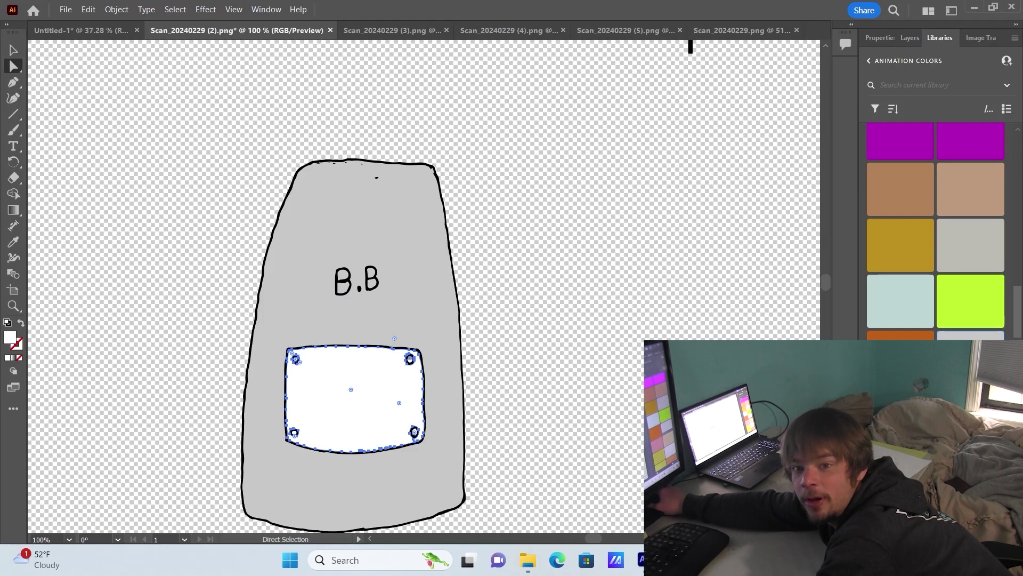
left_click(975, 248)
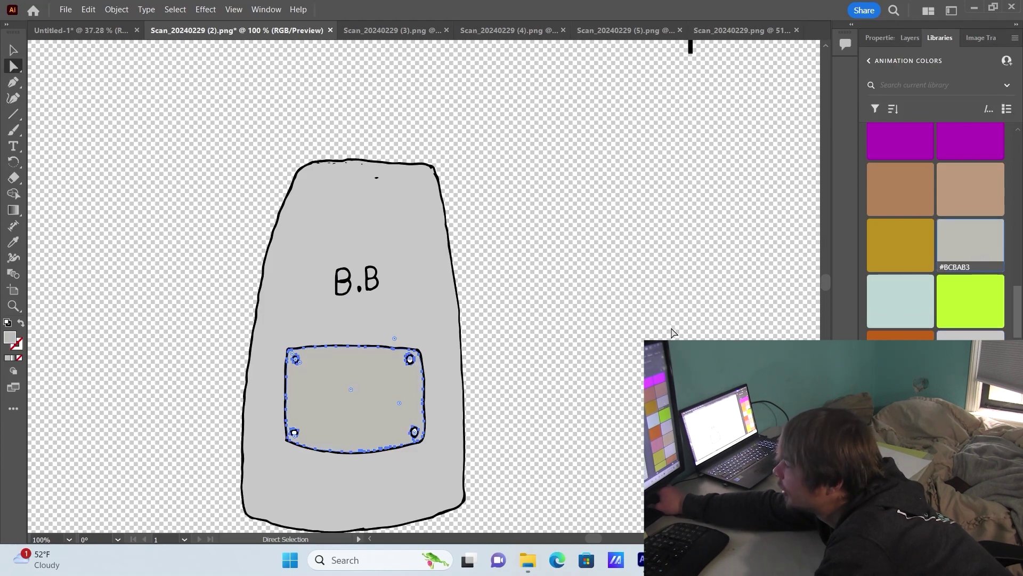
scroll(485, 366, "down", 2)
scroll(970, 240, "up", 5)
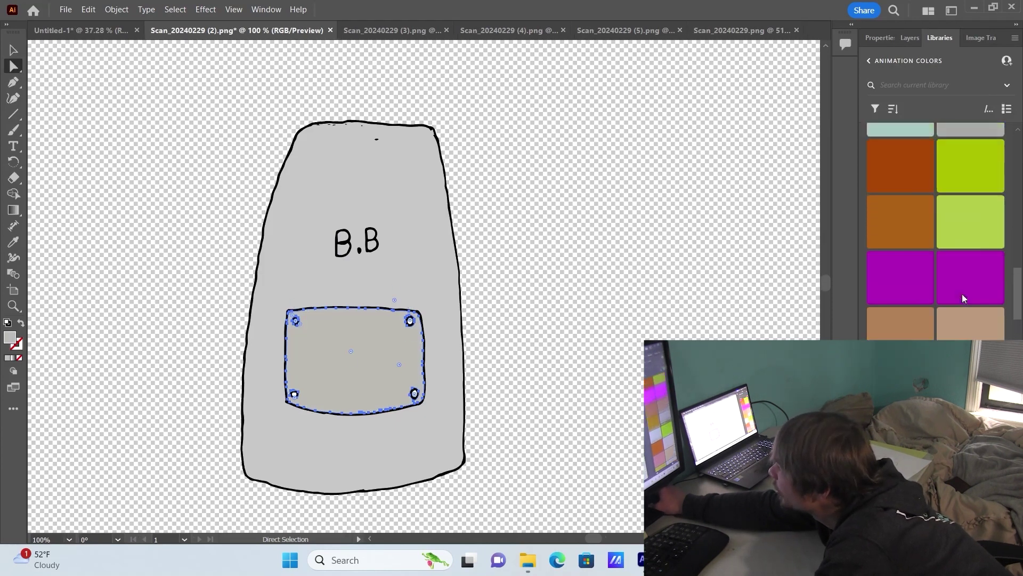
left_click(962, 231)
left_click(670, 319)
scroll(273, 353, "up", 2)
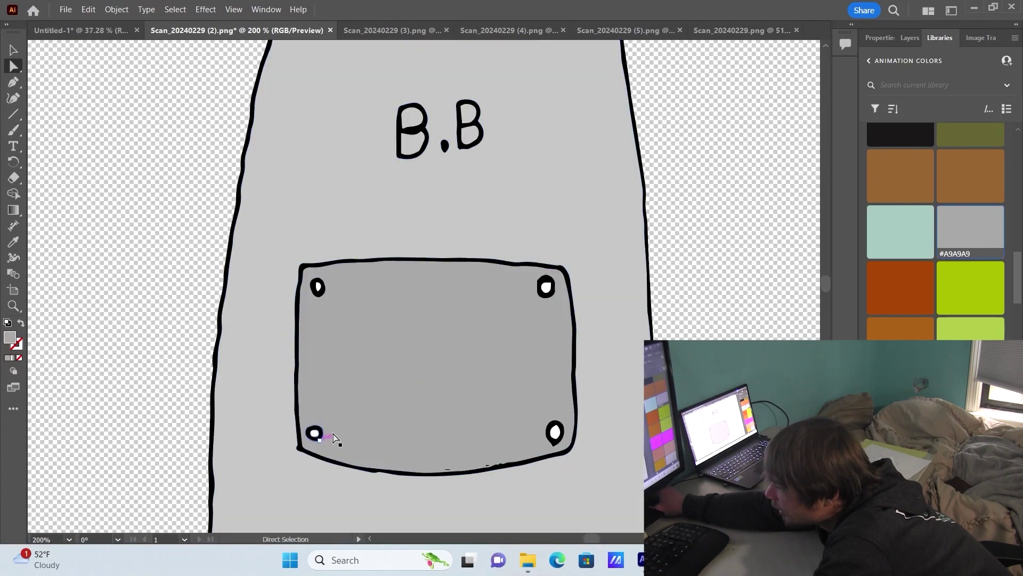
Step: Fill the four corner bolts of the chest panel with the dark gray #5A5A5A
left_click(315, 432)
left_click(318, 288, "shift")
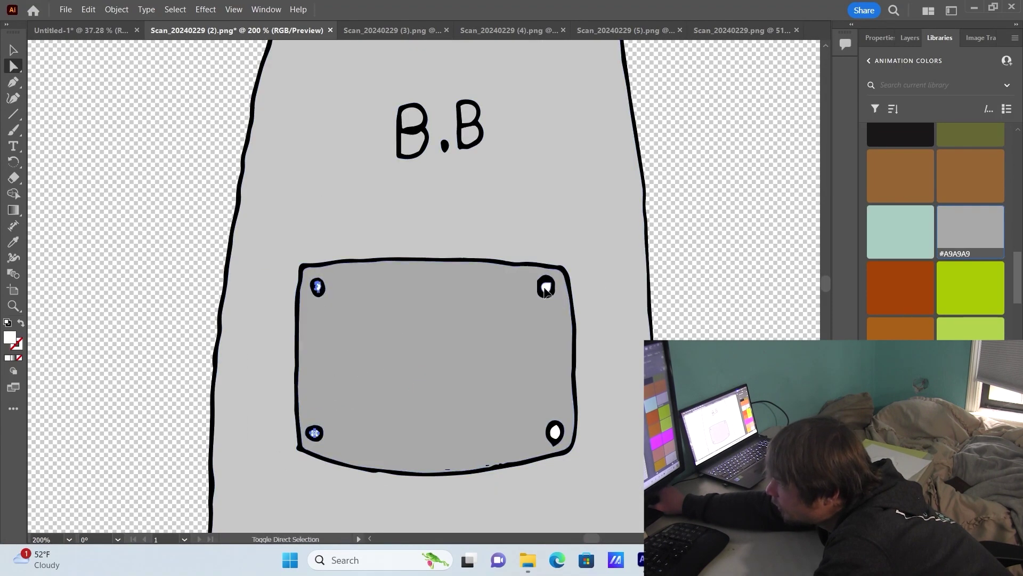
scroll(936, 303, "up", 5)
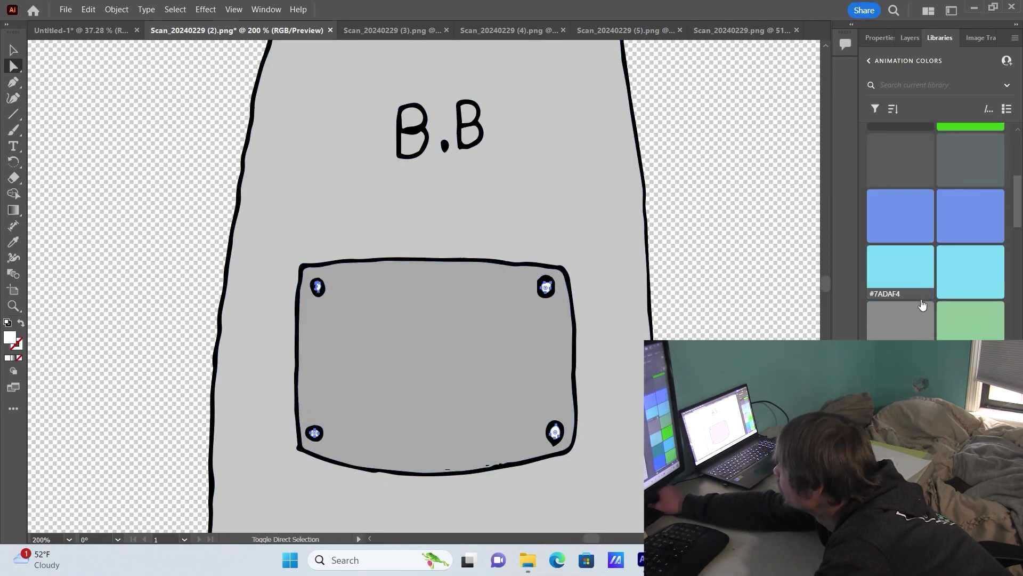
left_click(897, 162)
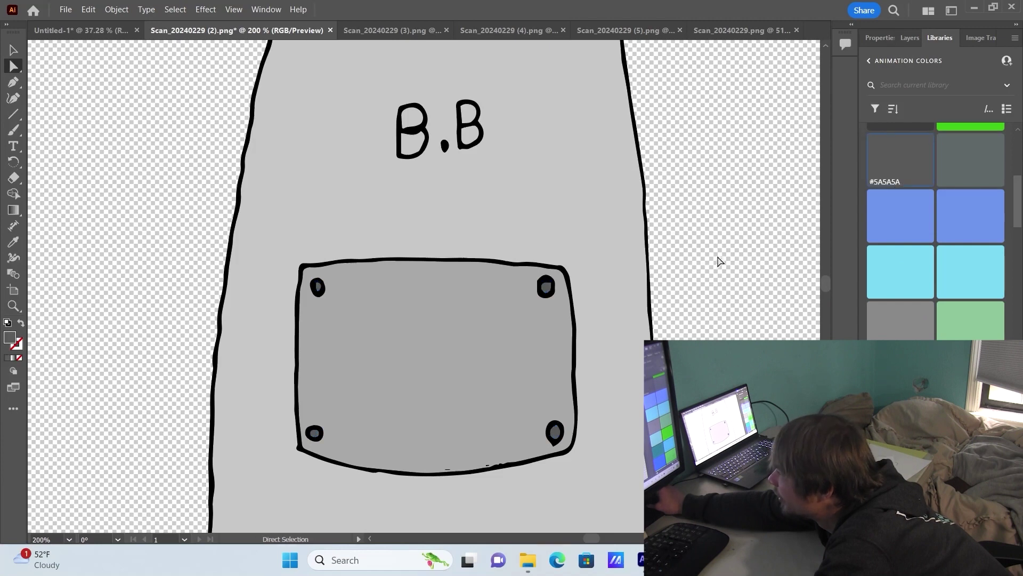
Step: Switch to the Untitled-1 document and export the colored torso from there
key("ctrl+1")
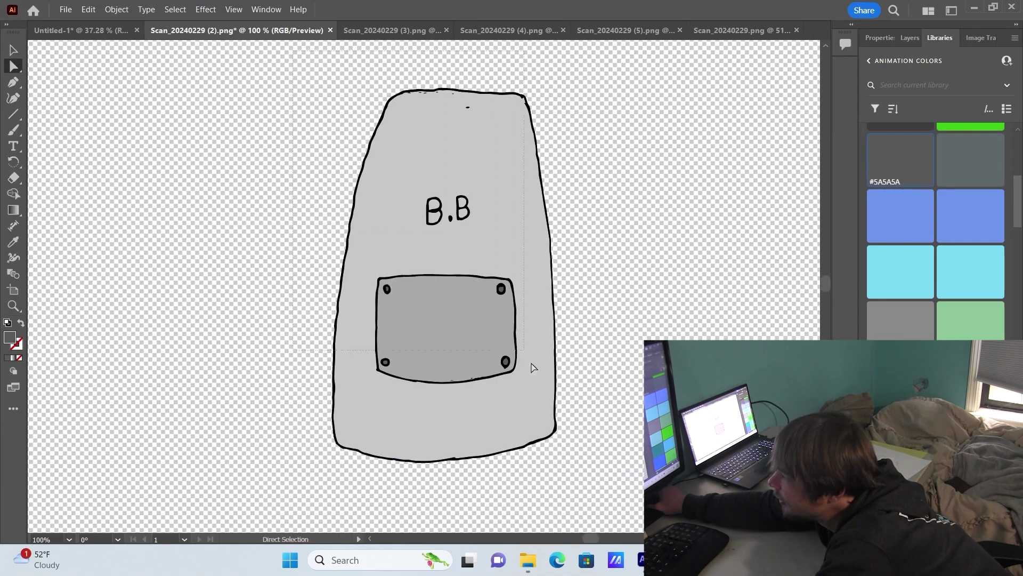
left_click(85, 30)
left_click(65, 10)
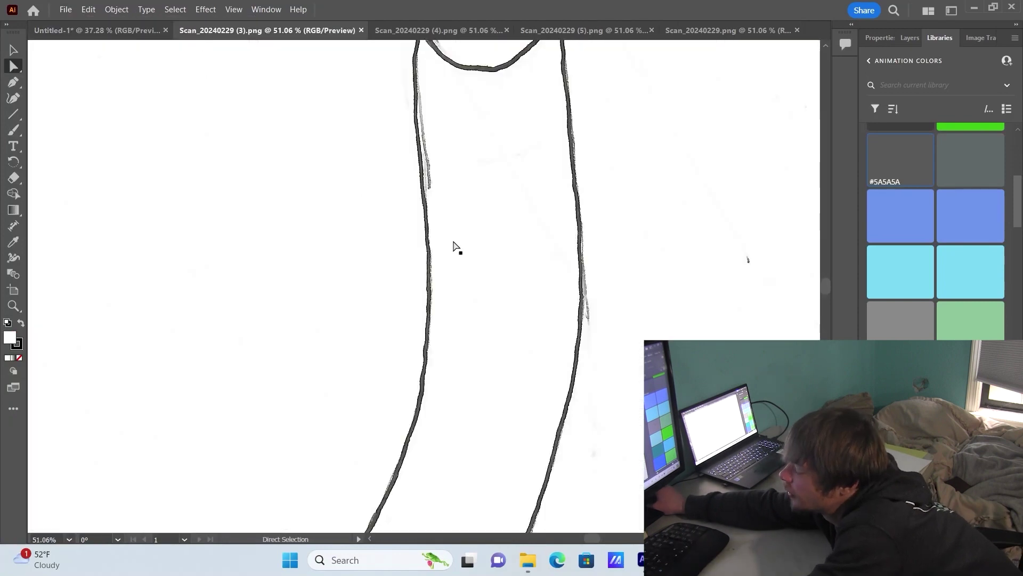
Step: Rotate the scanned arm in Scan_20240229 (3).png so the hand points down, and trace the drawing
key("ctrl+minus")
key("ctrl+minus")
key("ctrl+minus")
key("ctrl+minus")
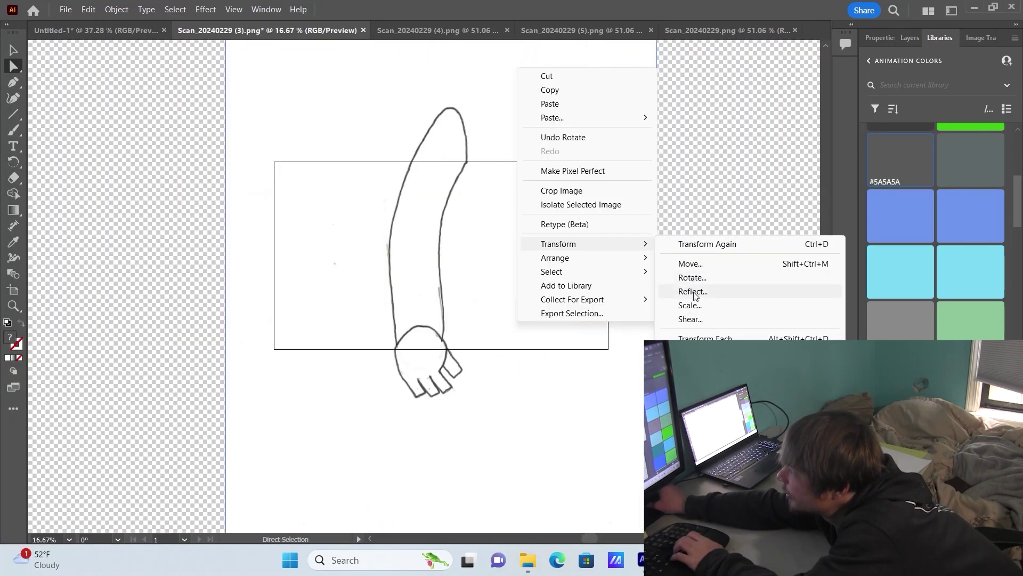
key("Escape")
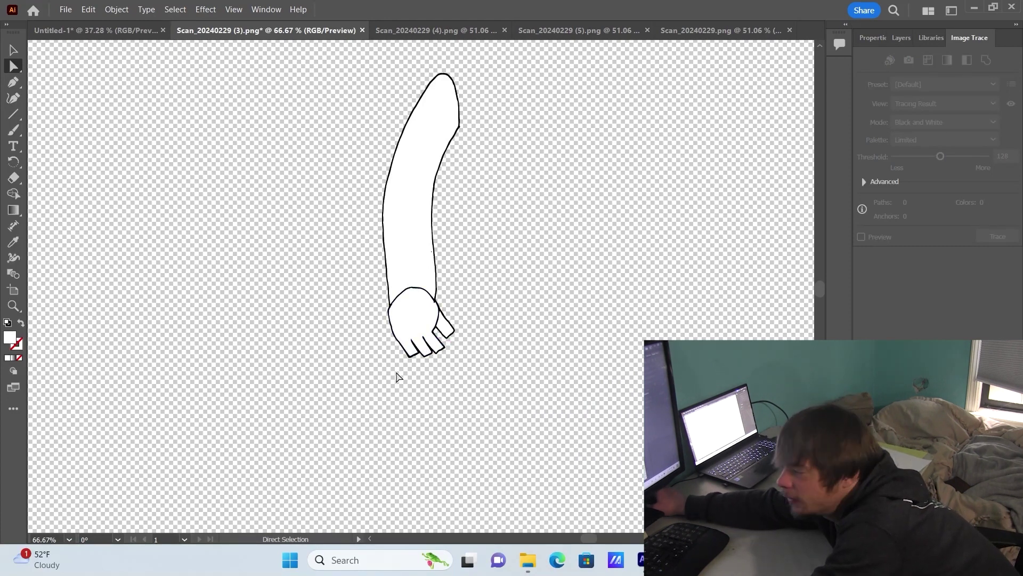
Step: Fill the robot's hand and all its fingers with a medium gray from the Animation Colors library
left_click(419, 319)
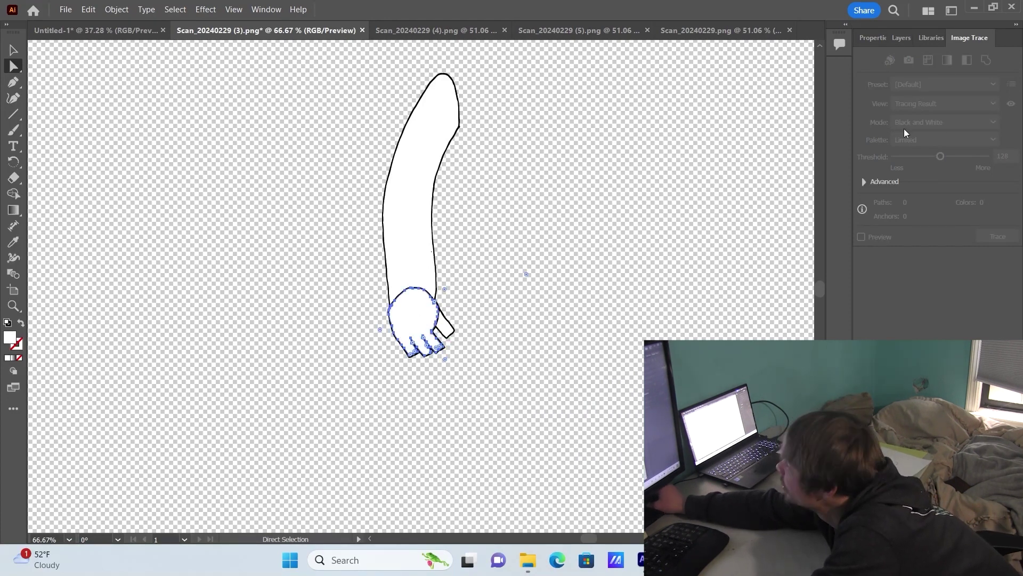
left_click(934, 43)
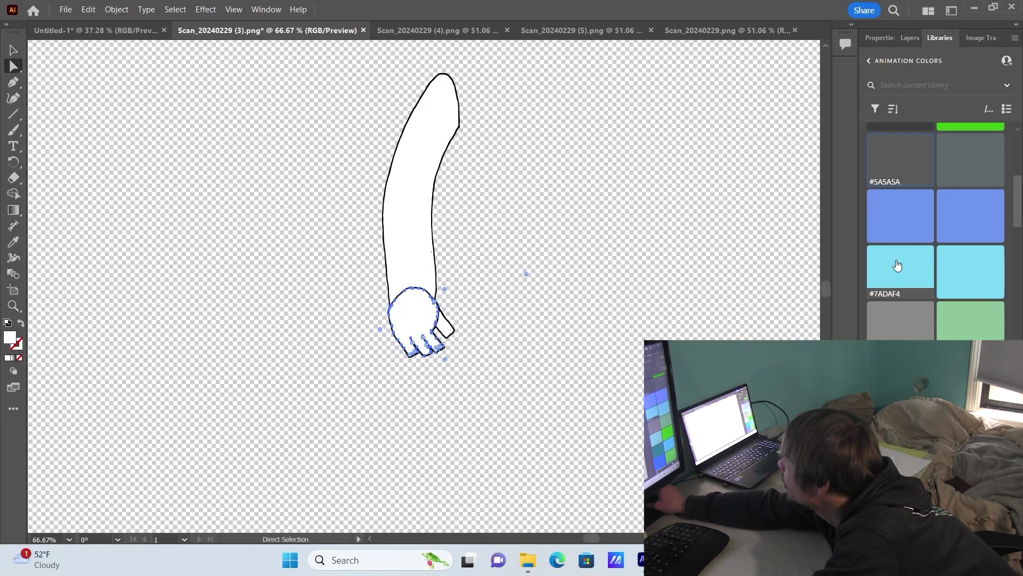
scroll(906, 233, "up", 2)
left_click(970, 217)
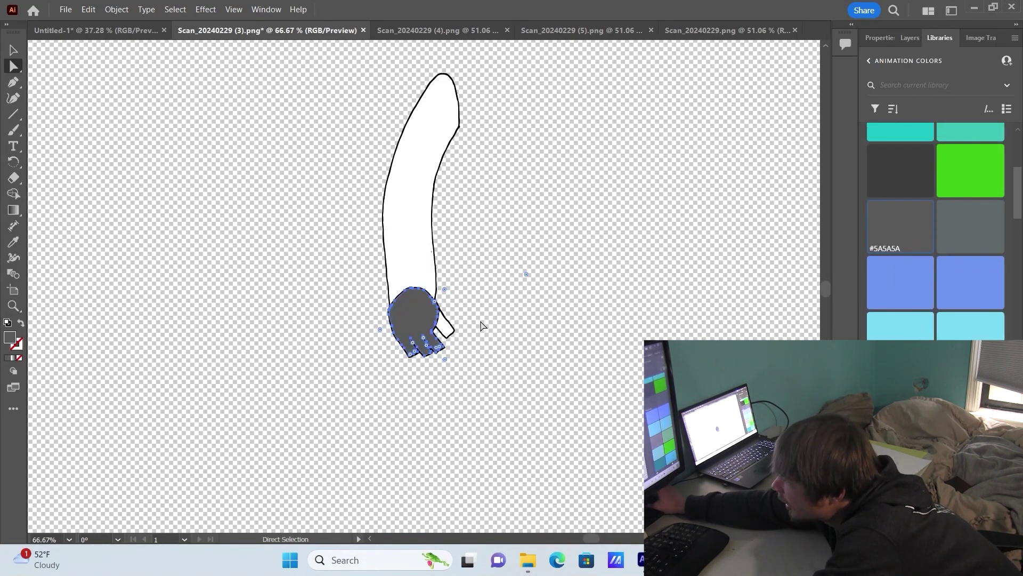
left_click(901, 393)
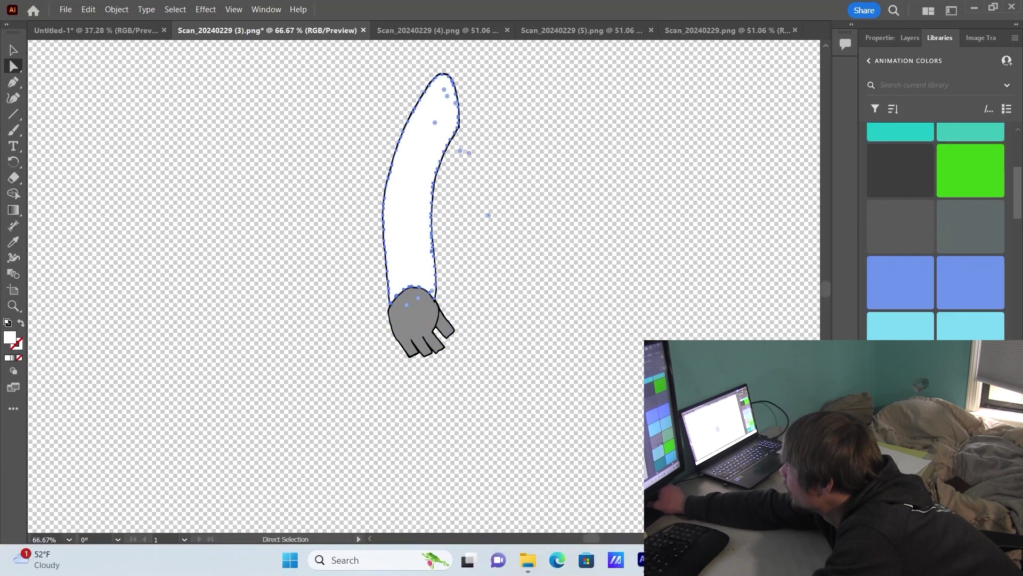
Step: Fill the robot's arm above the hand with the light gray used on the torso
scroll(970, 317, "down", 10)
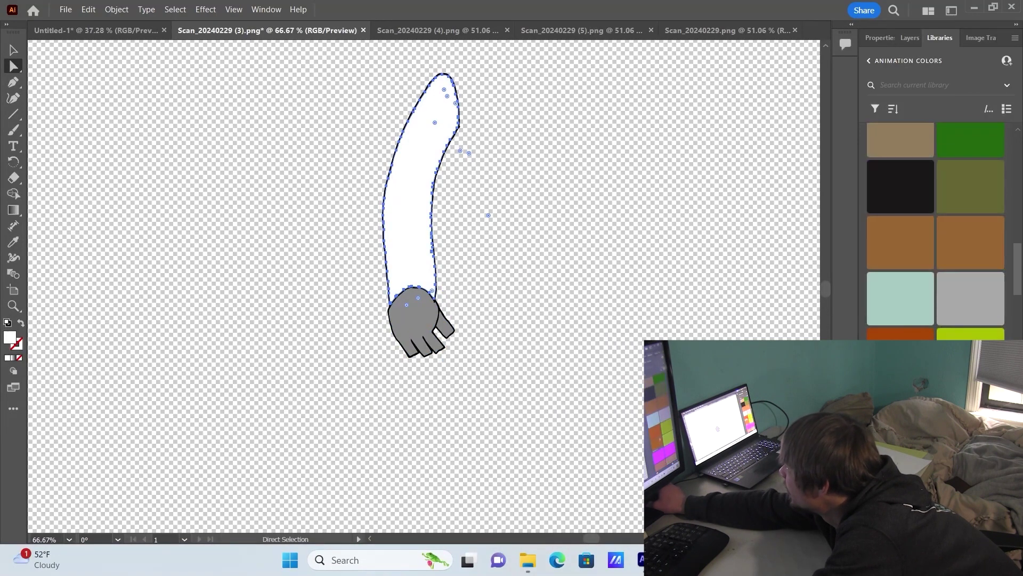
scroll(970, 317, "down", 3)
scroll(970, 317, "up", 3)
left_click(970, 316)
left_click(488, 301)
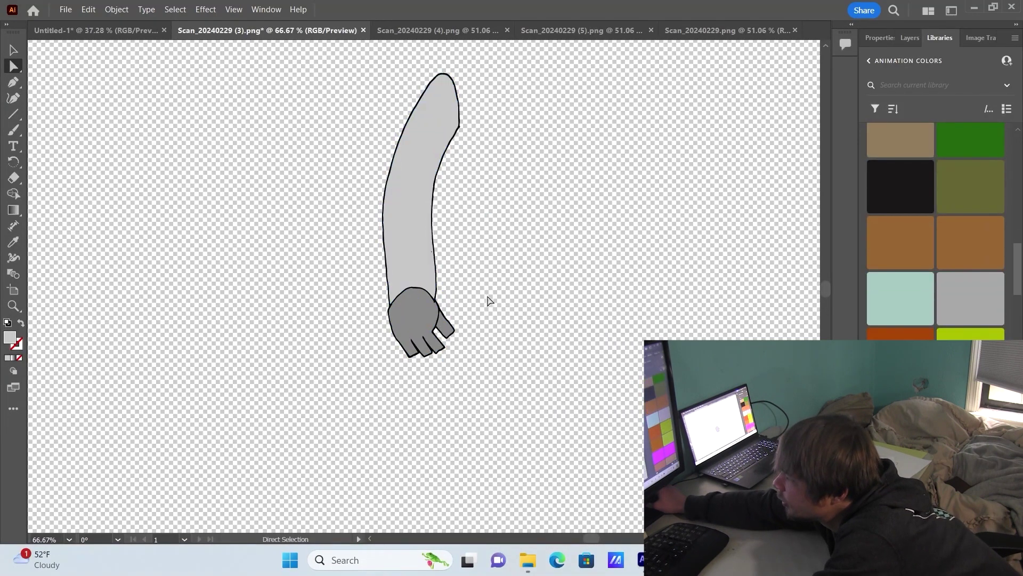
Step: Close the arm document and place the finished colored head image from the Butler Bot folder beside the traced head in Scan_20240229 (4).png
key("ctrl+w")
right_click(405, 277)
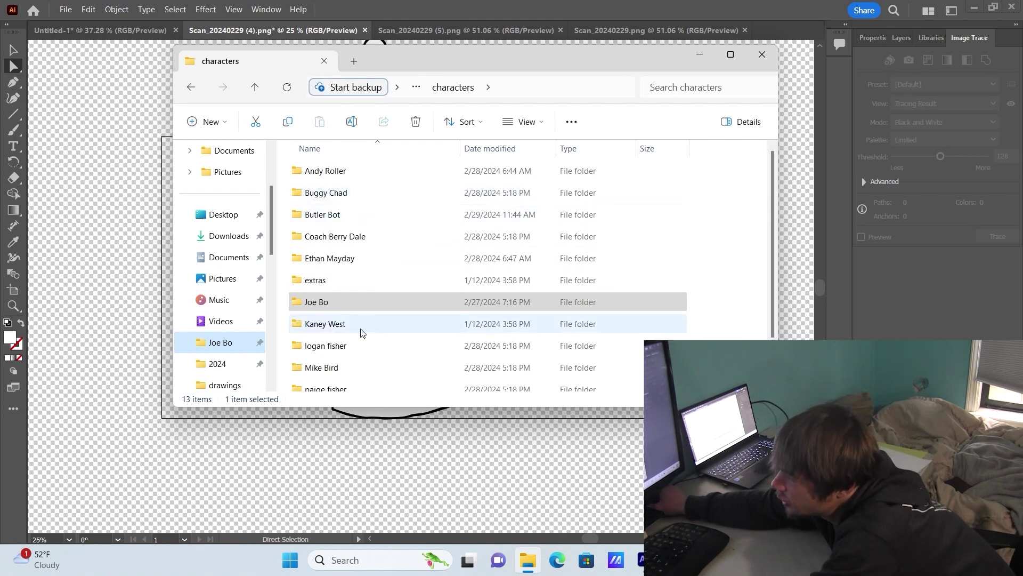
scroll(358, 266, "down", 1)
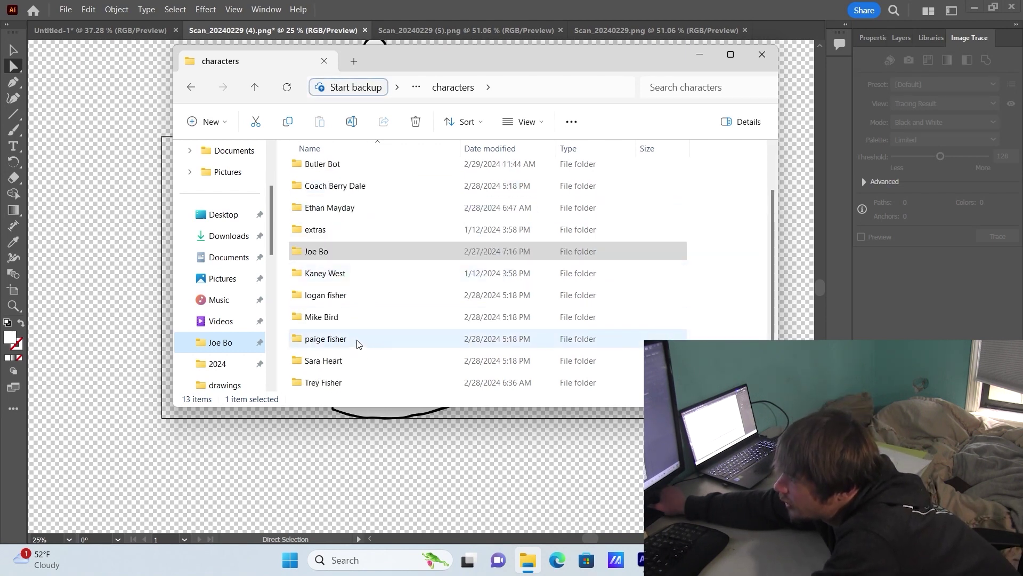
scroll(362, 304, "up", 1)
double_click(358, 212)
left_click_drag(581, 181, 117, 261)
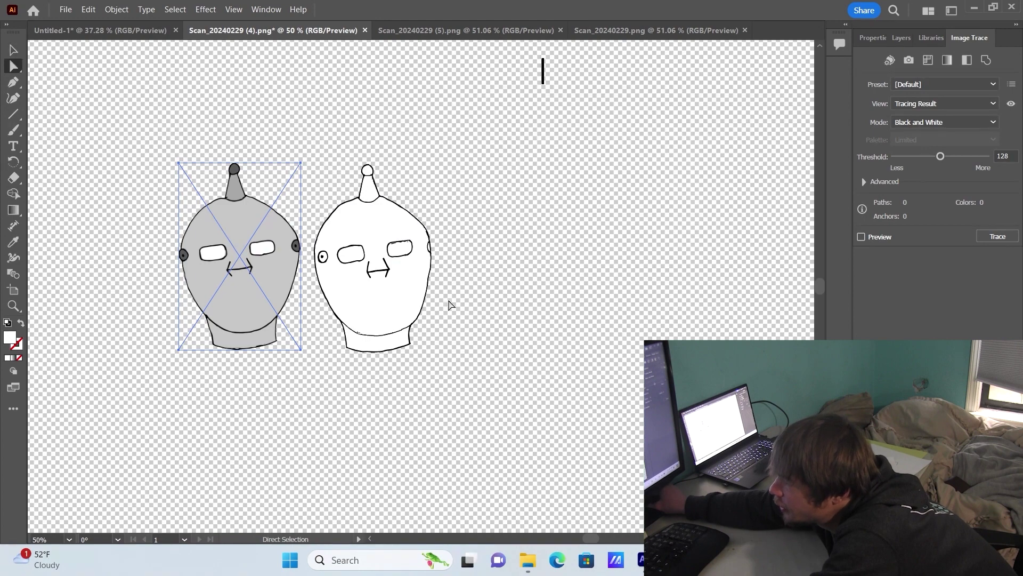
Step: Fill the traced head's face with the light gray sampled from the colored head's face
left_click(430, 293)
scroll(292, 277, "up", 1)
left_click(362, 310)
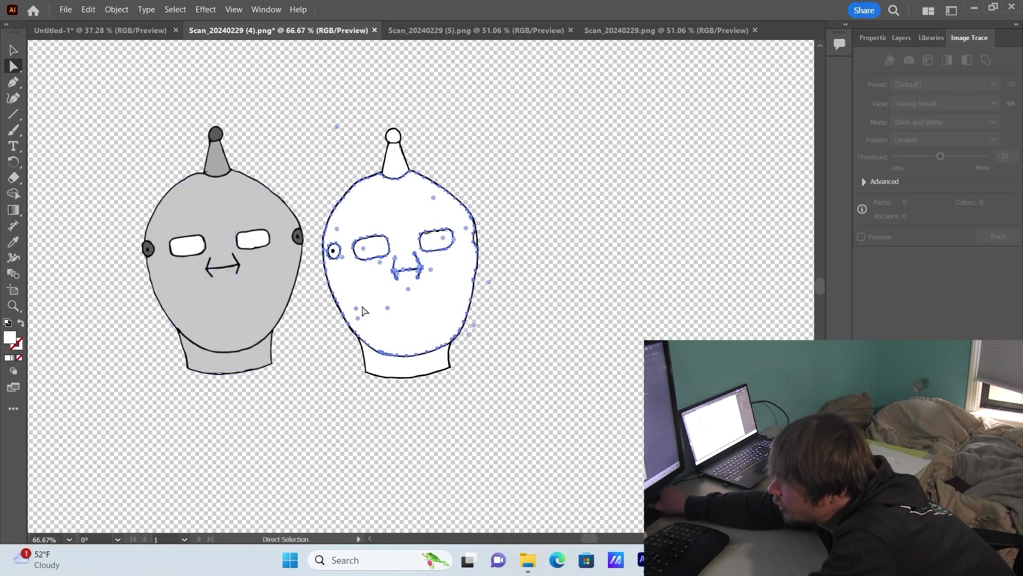
left_click(13, 241)
left_click(210, 201)
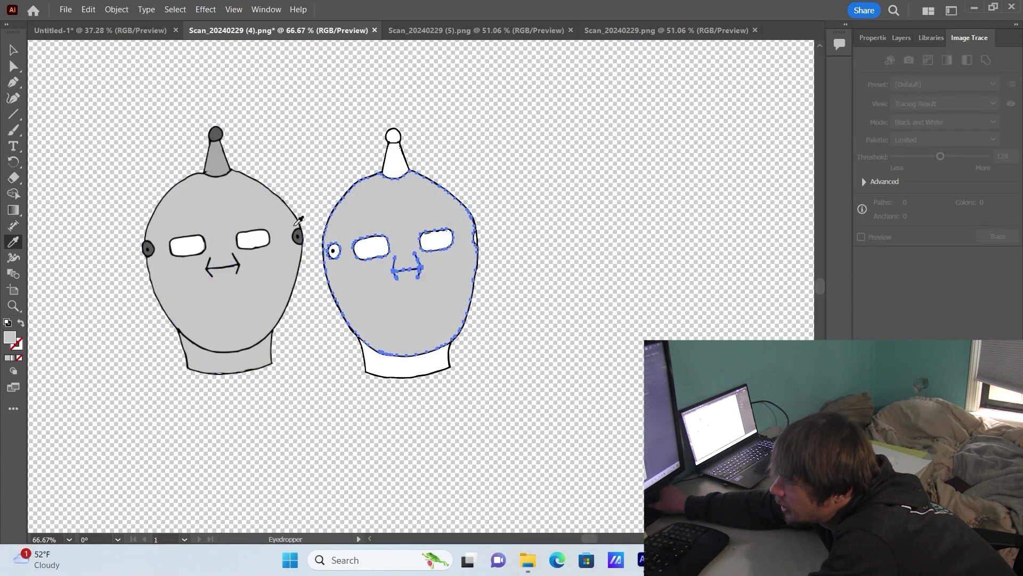
Step: Recolor the traced head's ears, antenna tip and antenna with the matching grays sampled from the colored head
left_click(334, 250, "ctrl")
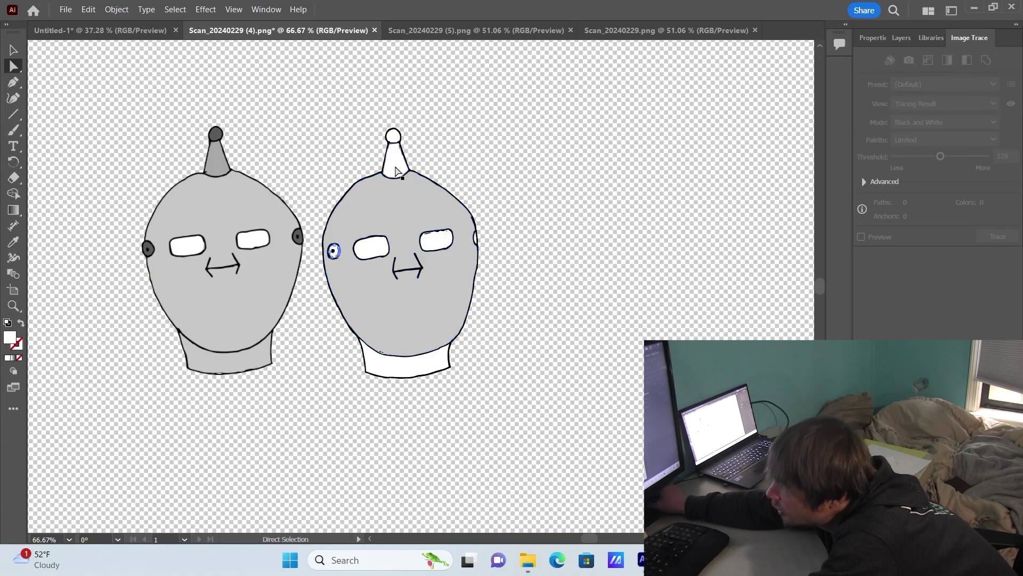
left_click(397, 134, "shift")
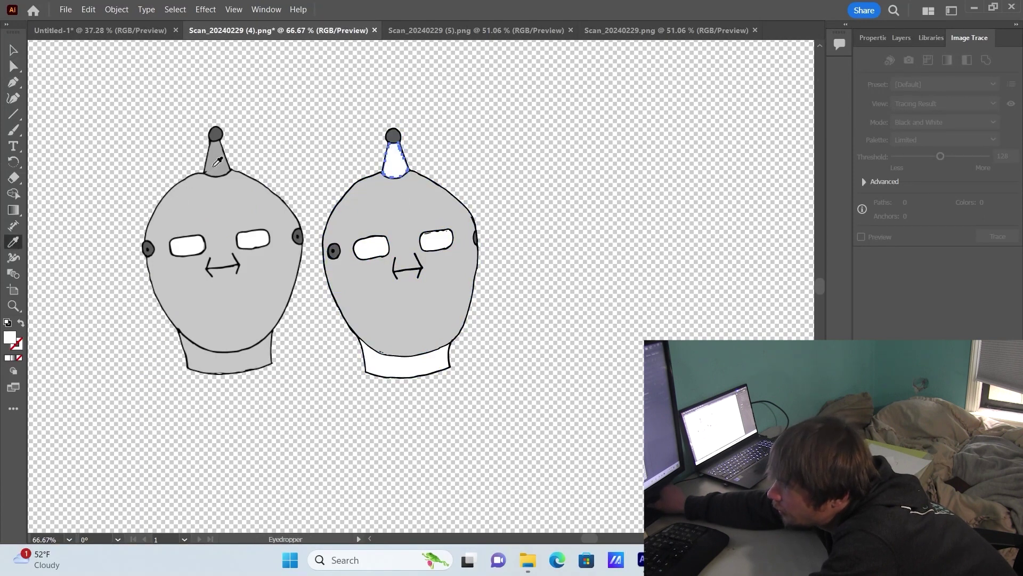
left_click(203, 141)
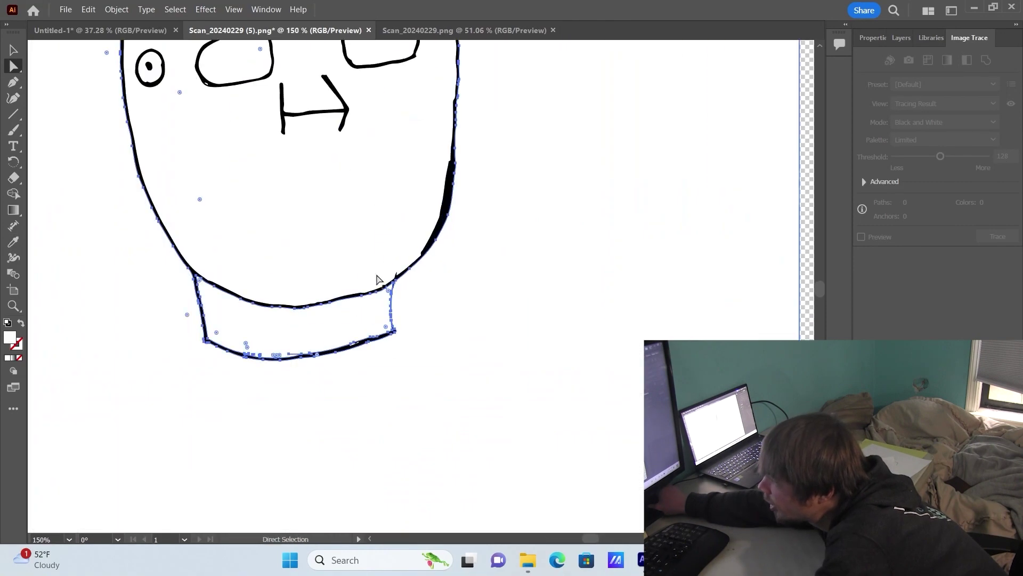
Step: Erase along the broken vertical outline on the right side of the traced neck in Scan_20240229 (5).png
key("shift+e")
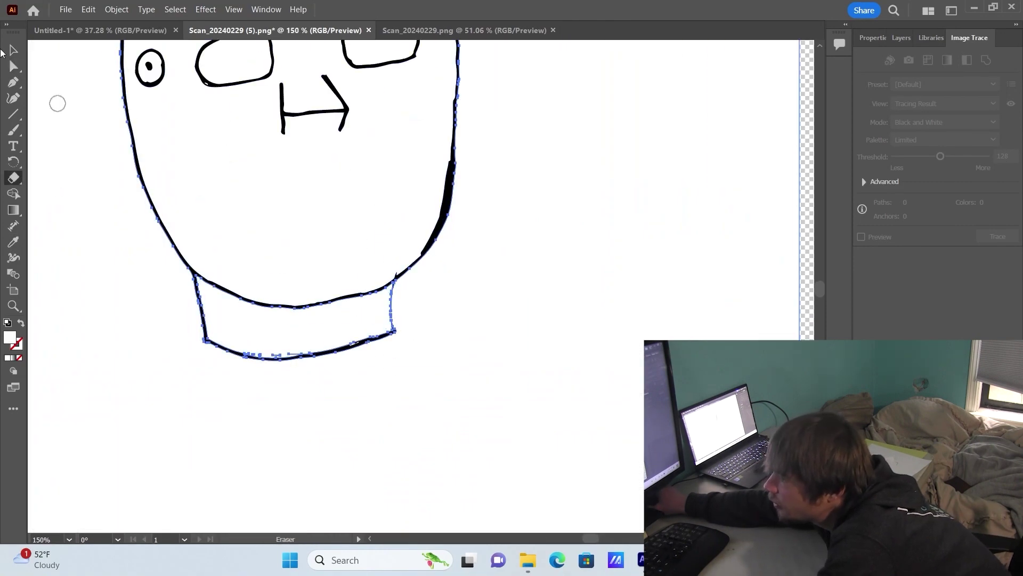
left_click(12, 71)
left_click(313, 266)
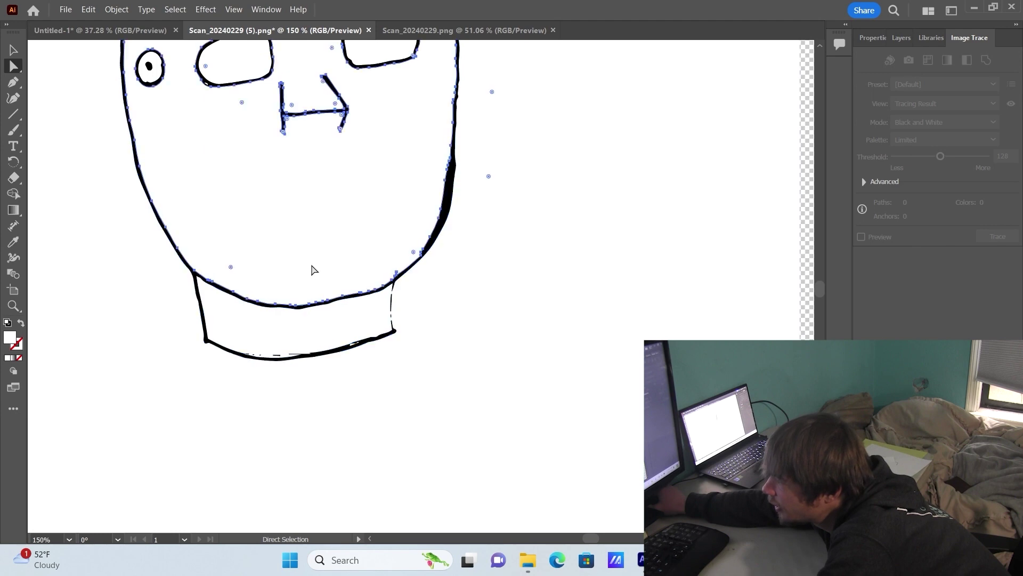
left_click(14, 178)
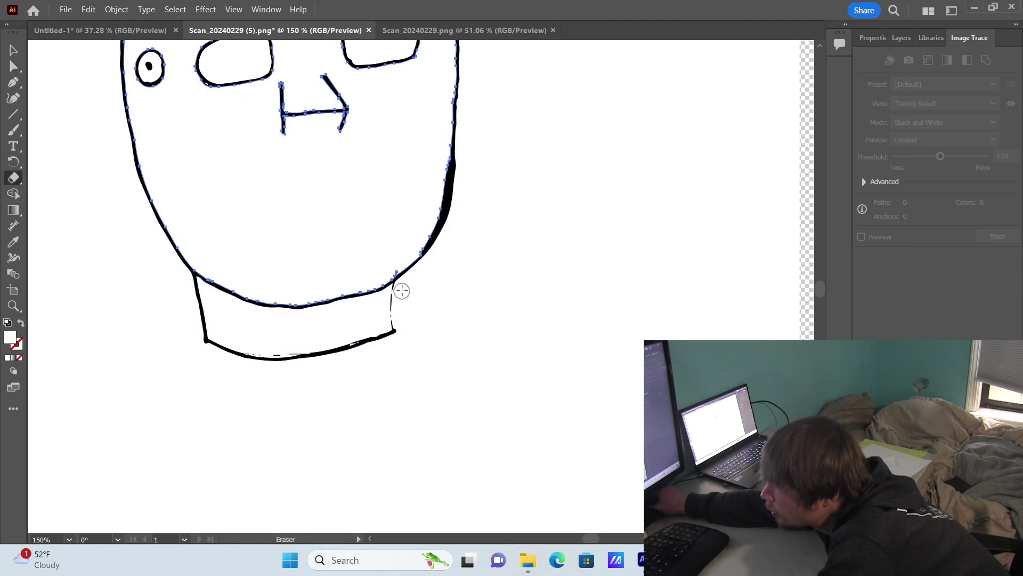
left_click_drag(401, 291, 400, 328)
key("a")
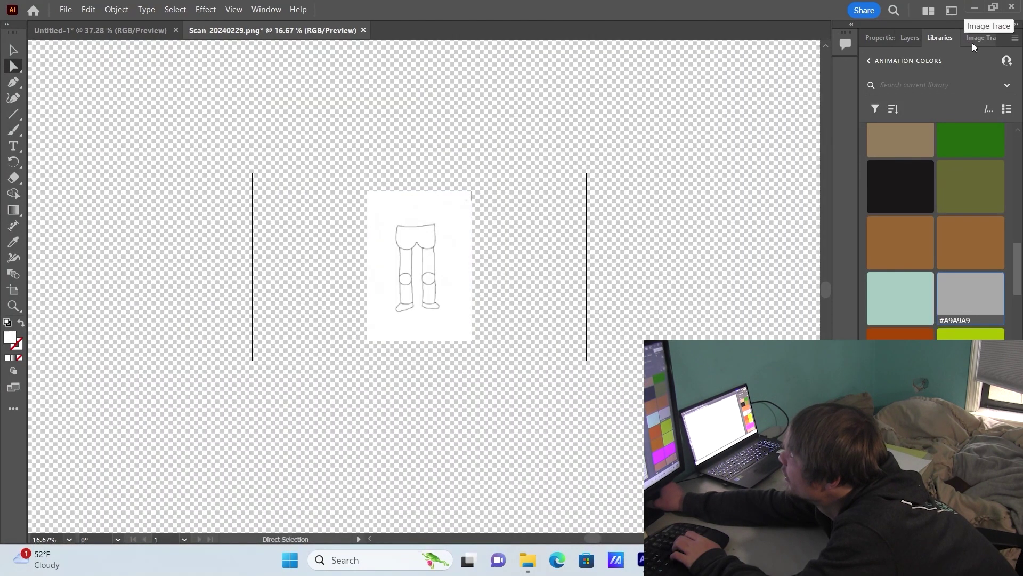
Step: Trace the scanned legs in Scan_20240229.png with the Black and White Logo preset and expand the tracing
left_click(968, 36)
left_click(917, 85)
left_click(942, 219)
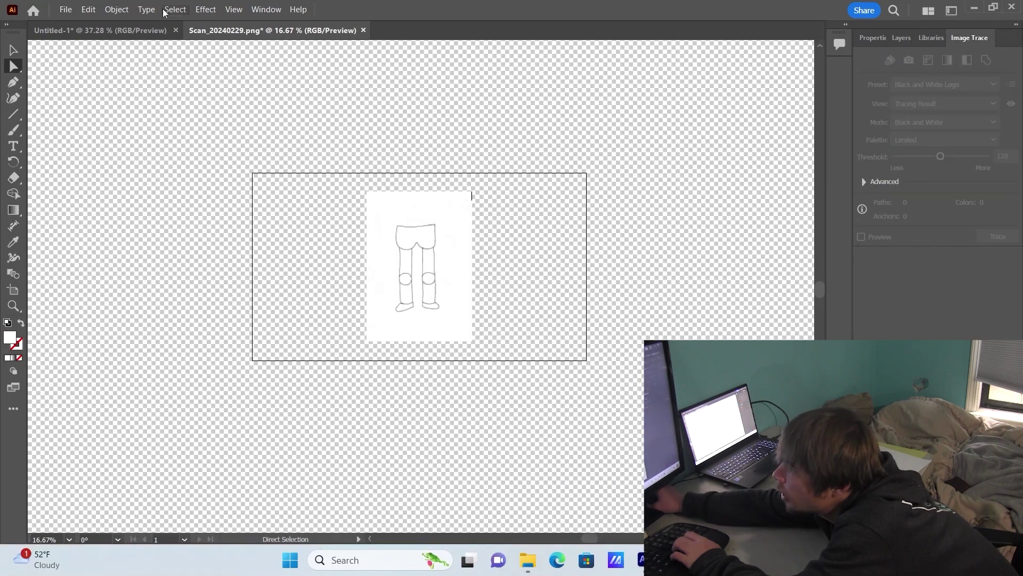
left_click(117, 10)
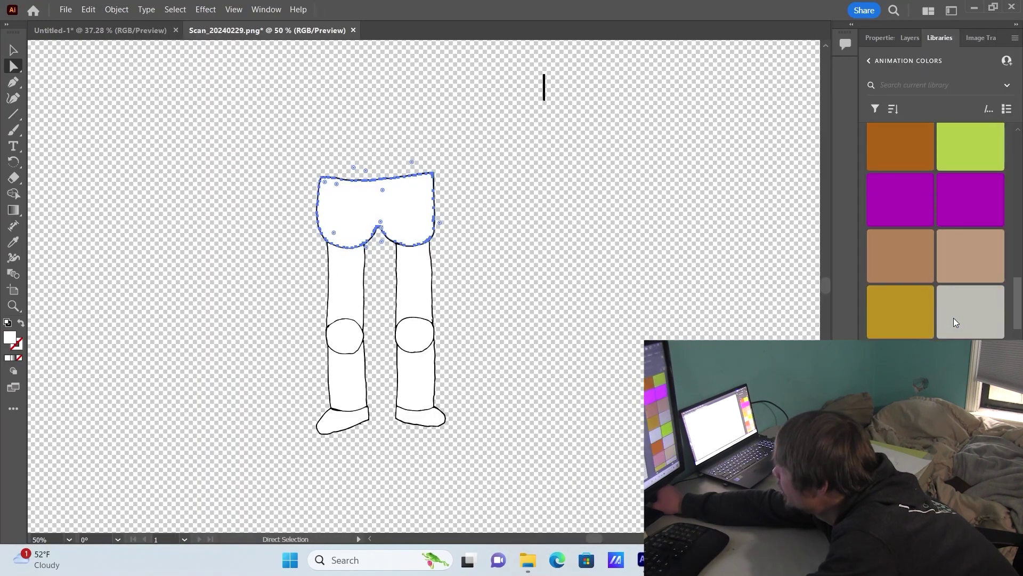
Step: Fill the pelvis with a warm gray and the upper and lower leg sections with the light gray from the Animation Colors library
scroll(956, 323, "up", 2)
left_click(970, 125)
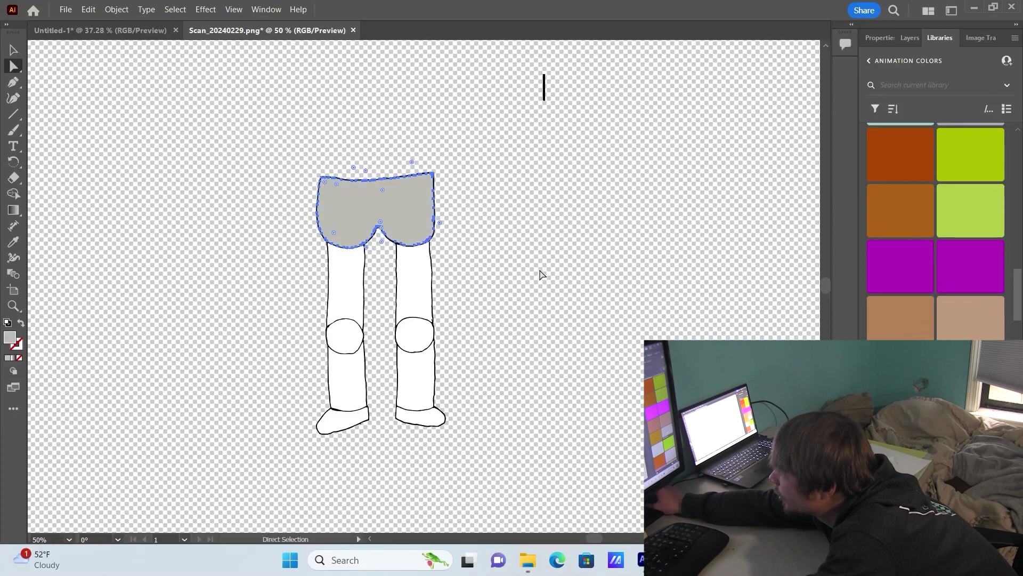
left_click(332, 277)
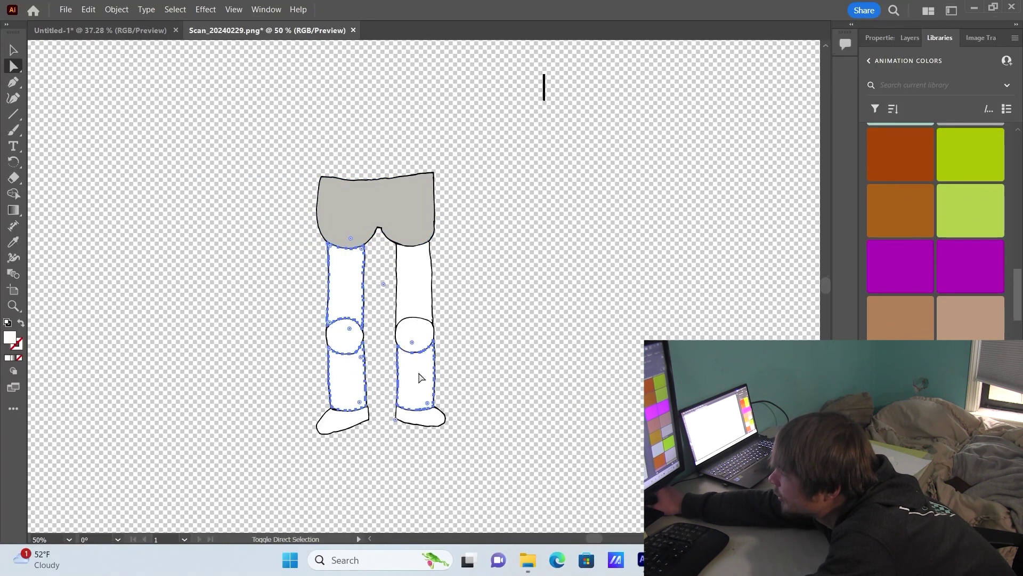
scroll(970, 165, "up", 1)
left_click(970, 165)
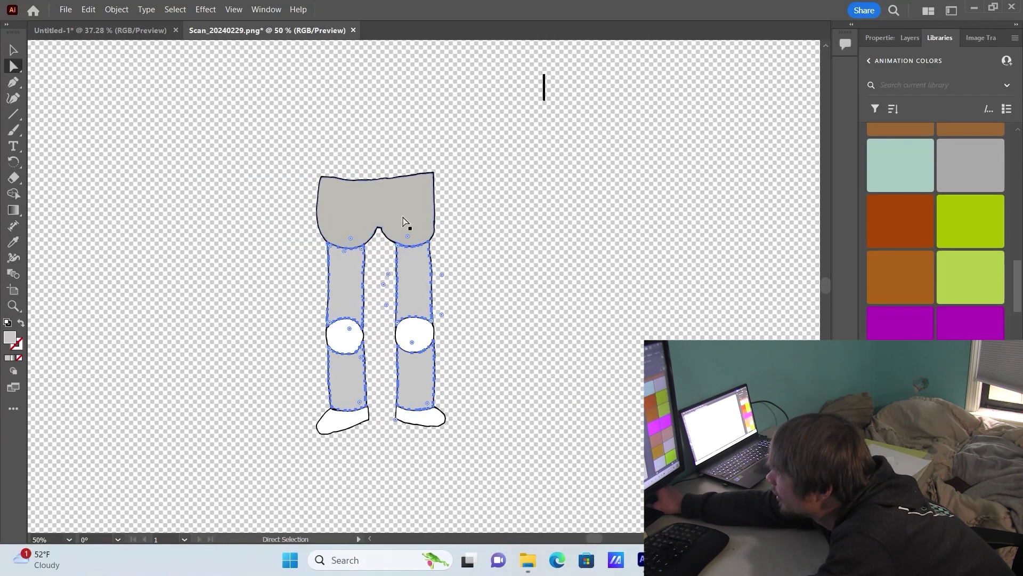
Step: Change the pelvis fill to the gray #A9A9A9 from the Animation Colors library
left_click(406, 222)
scroll(975, 231, "up", 1)
left_click(975, 232)
Step: Fill both knee circles and both feet with the dark gray #5A5A5A from the Animation Colors library
left_click(348, 337)
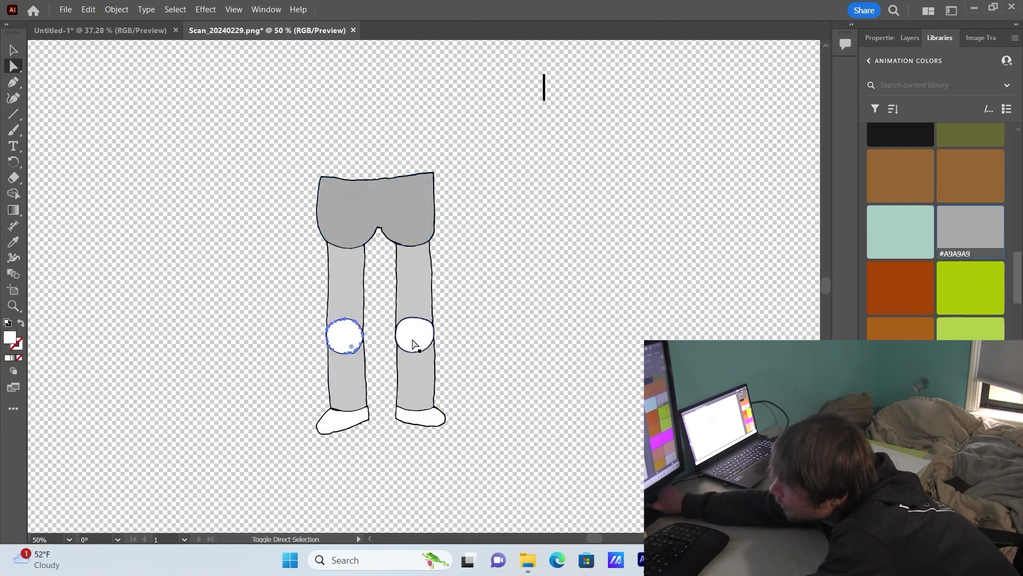
left_click(413, 344, "shift")
scroll(955, 291, "up", 5)
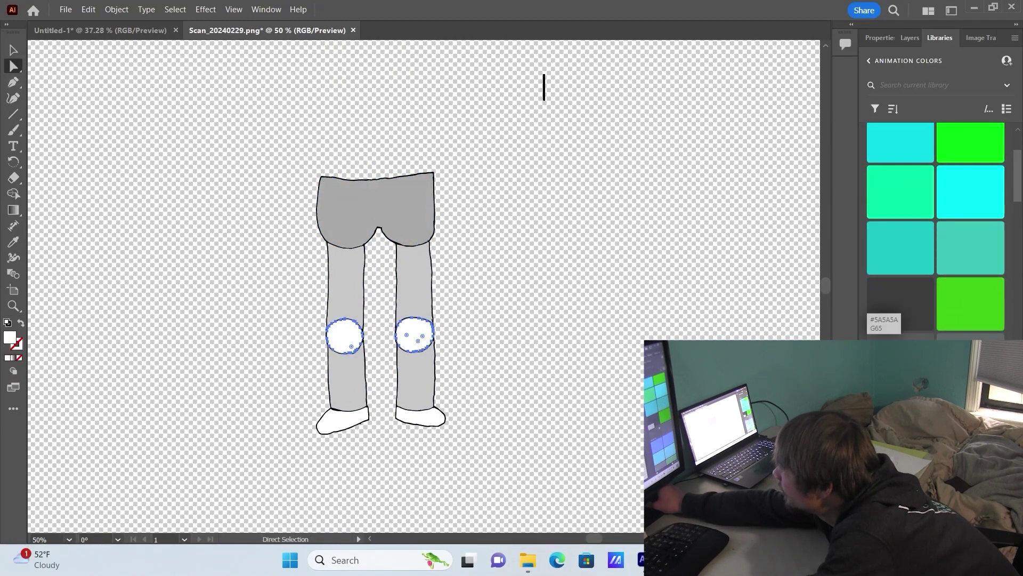
left_click(901, 302)
left_click(528, 365)
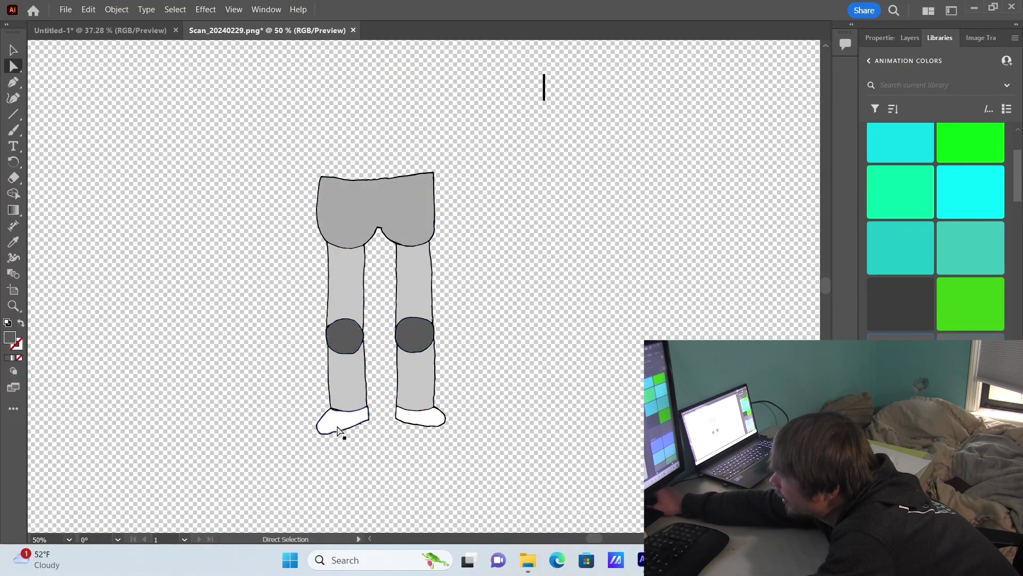
left_click(424, 424, "shift")
left_click(901, 303)
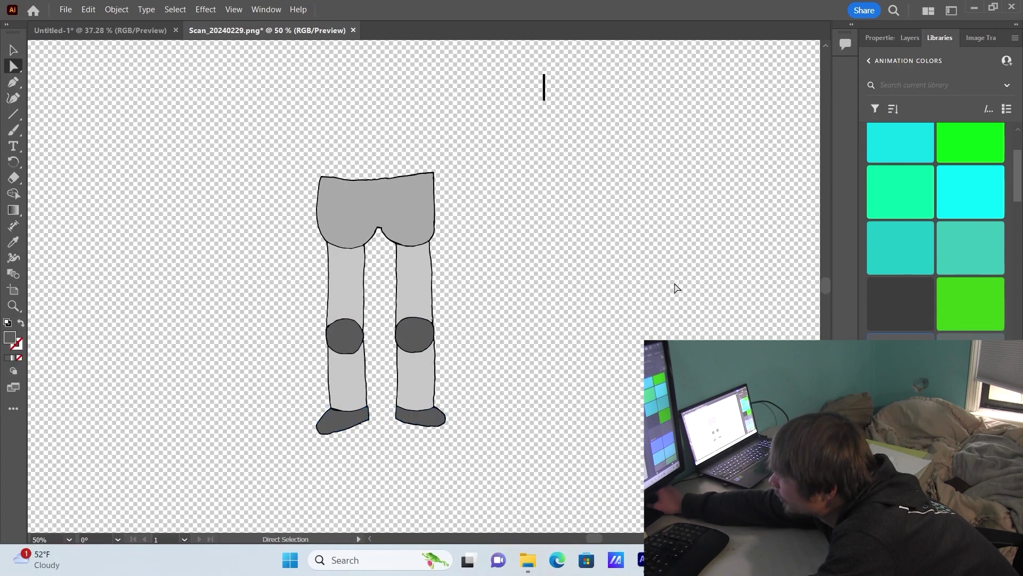
Step: Change the fill of both knee circles to the medium gray from the Animation Colors library
left_click(343, 346)
scroll(901, 214, "down", 3)
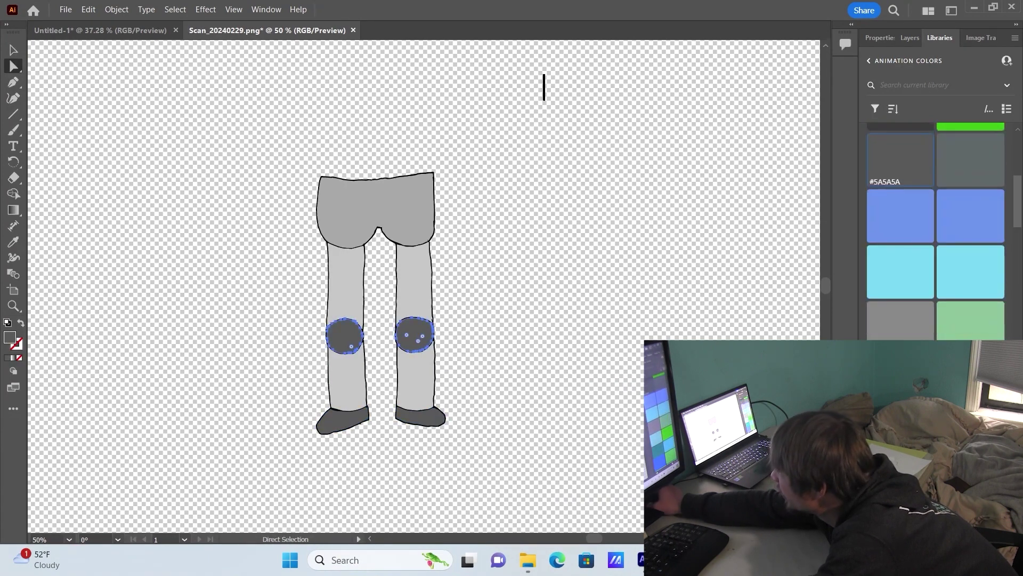
left_click(904, 334)
left_click(600, 290)
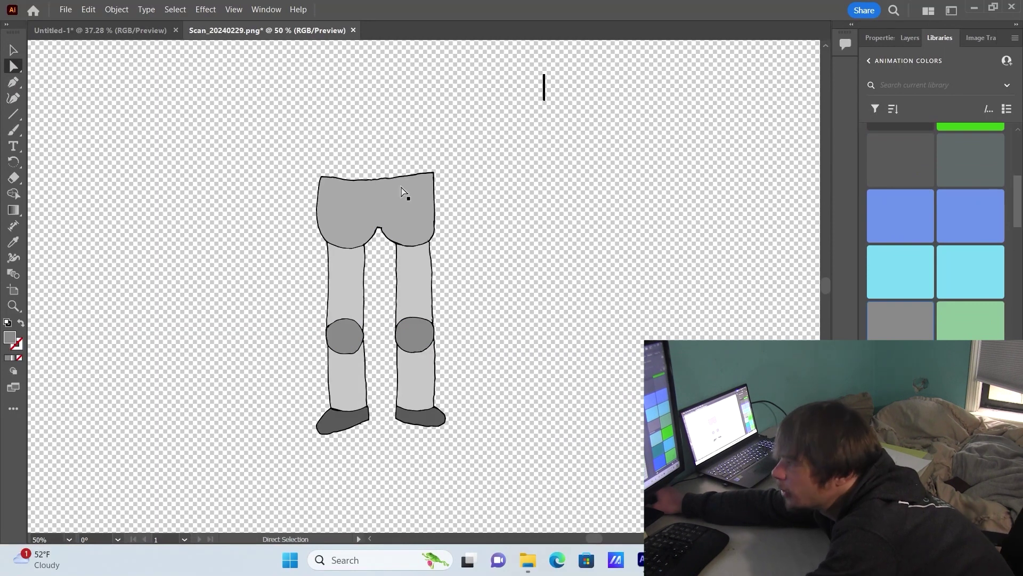
Step: Transfer the colored legs to Untitled-1 and export them as legs.png at High (300 ppi) with a transparent background
left_click_drag(268, 152, 381, 262)
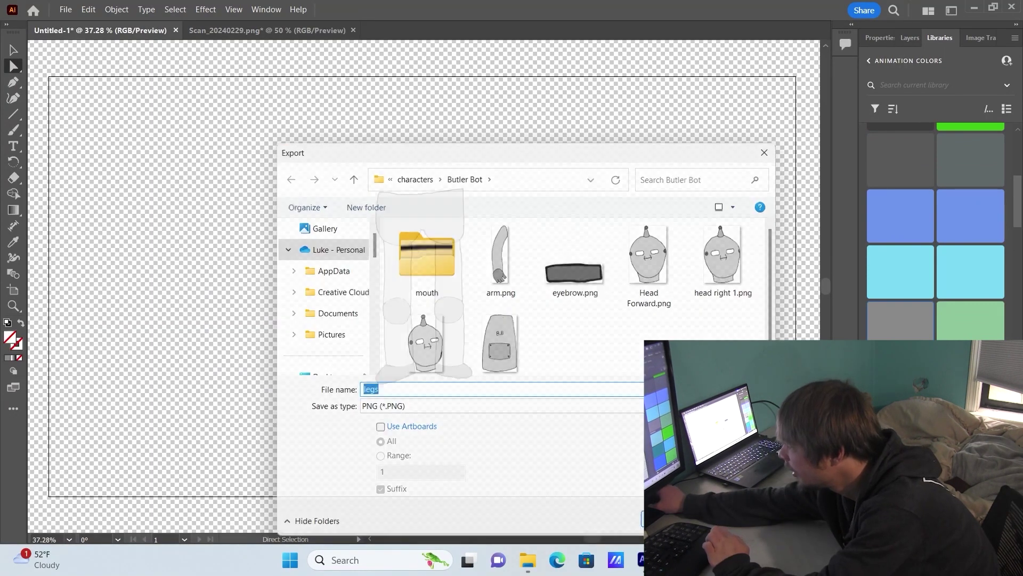
key("Return")
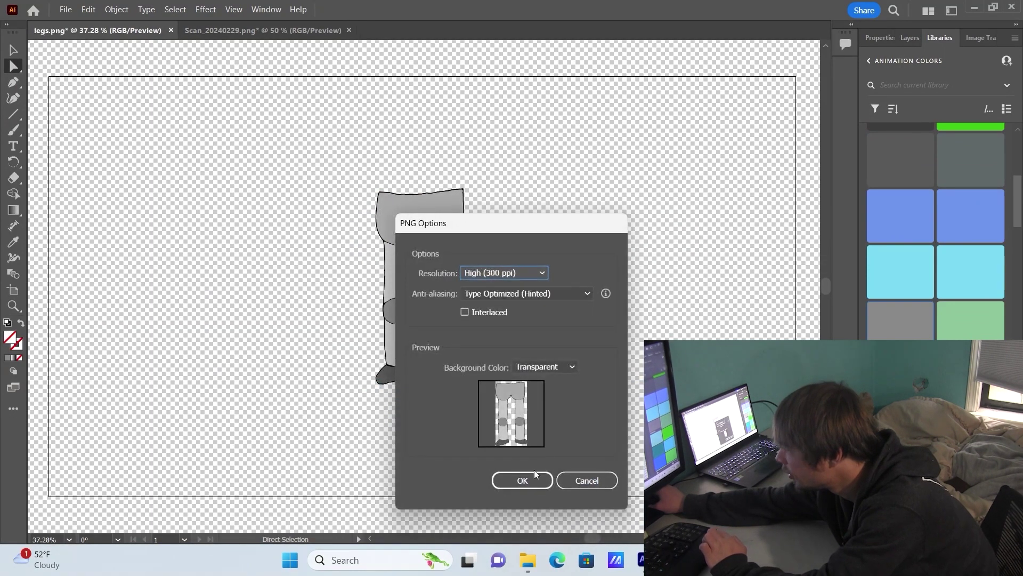
left_click(525, 478)
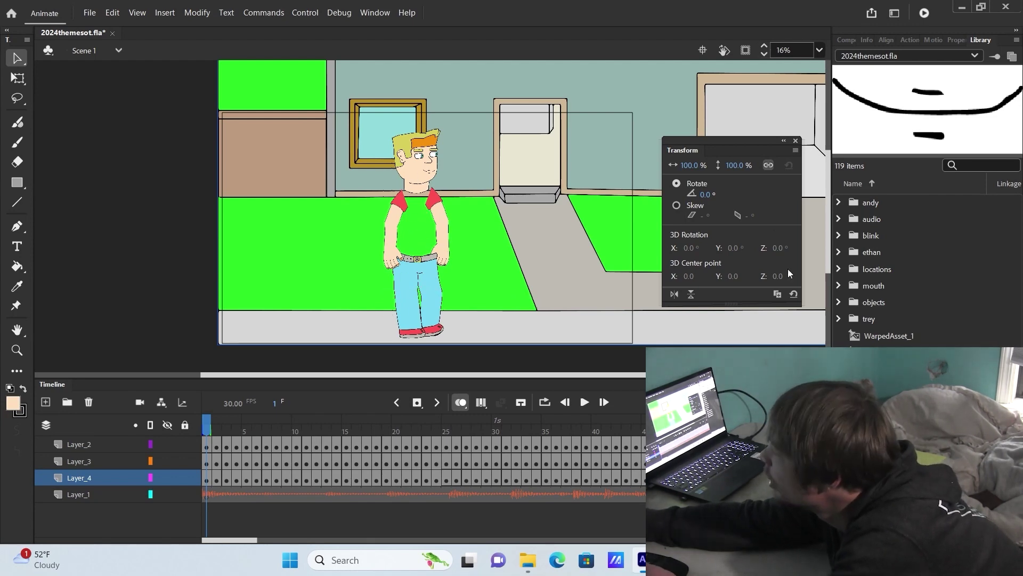
Step: Switch to Animate and examine the library and scene list of 2024themesot.fla, as well as the blond character's body-part images in its folder
left_click(839, 320)
scroll(906, 330, "down", 8)
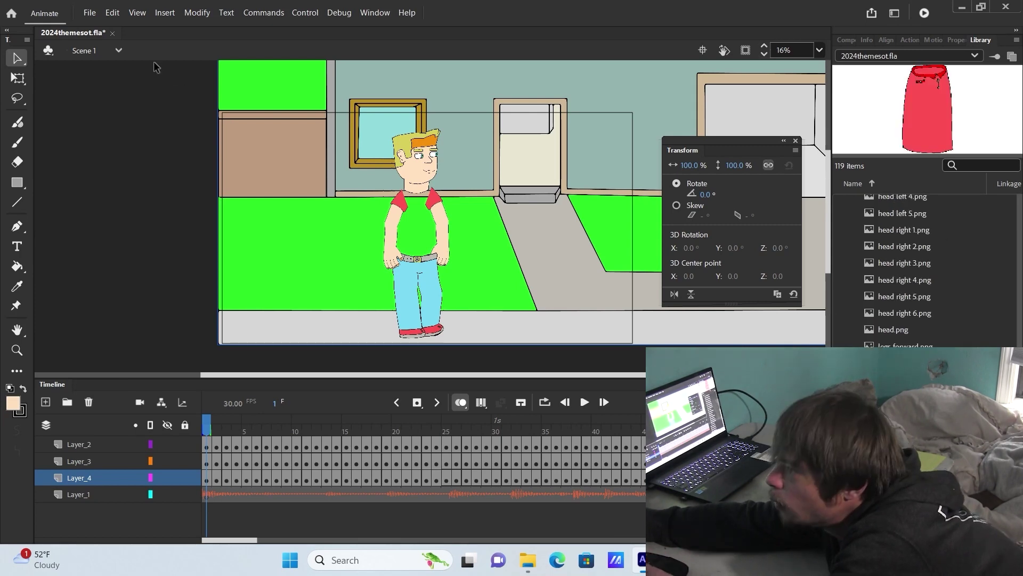
left_click(107, 50)
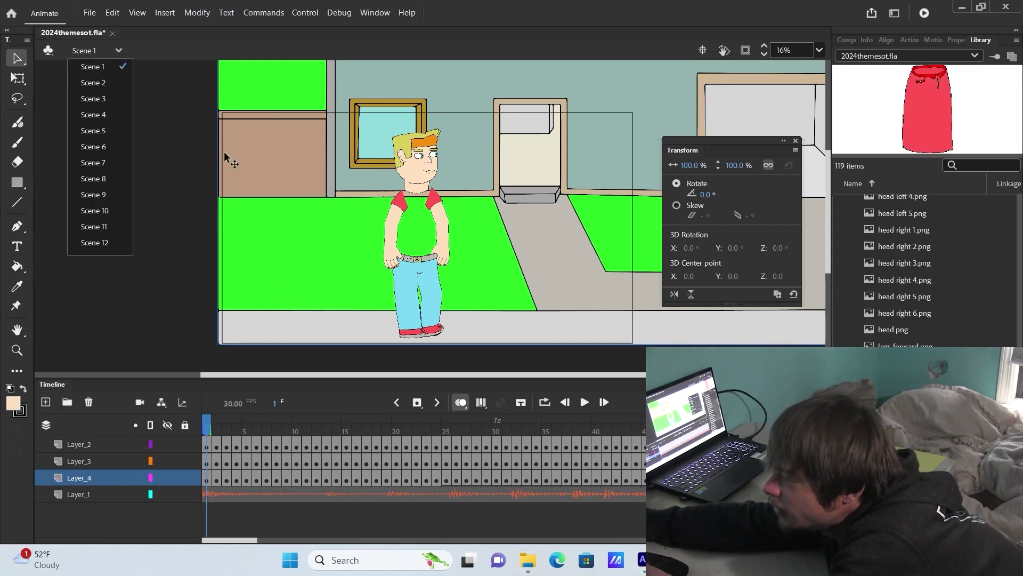
key("alt+Tab")
scroll(403, 324, "down", 1)
double_click(400, 381)
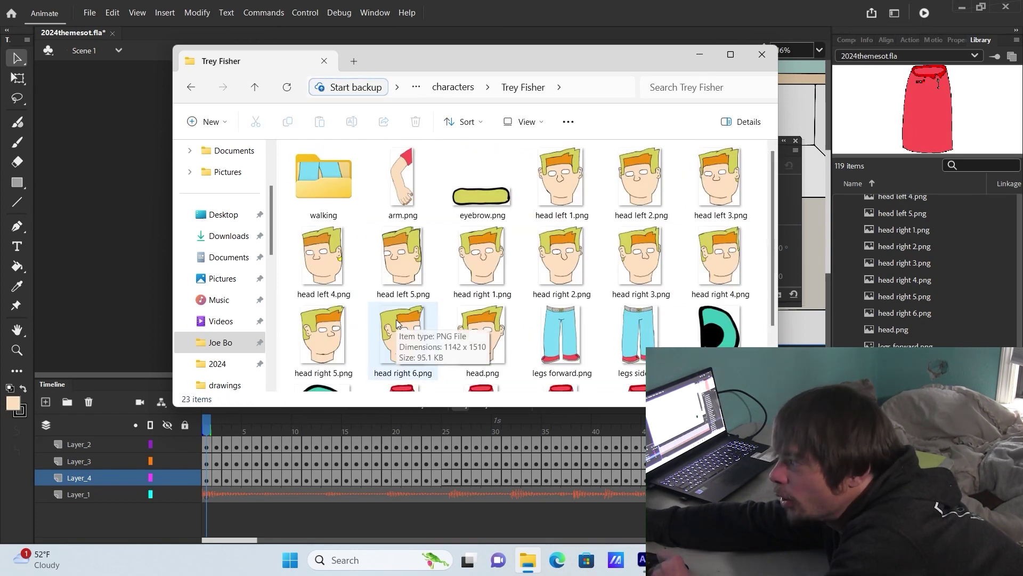
left_click(401, 251)
scroll(401, 251, "down", 1)
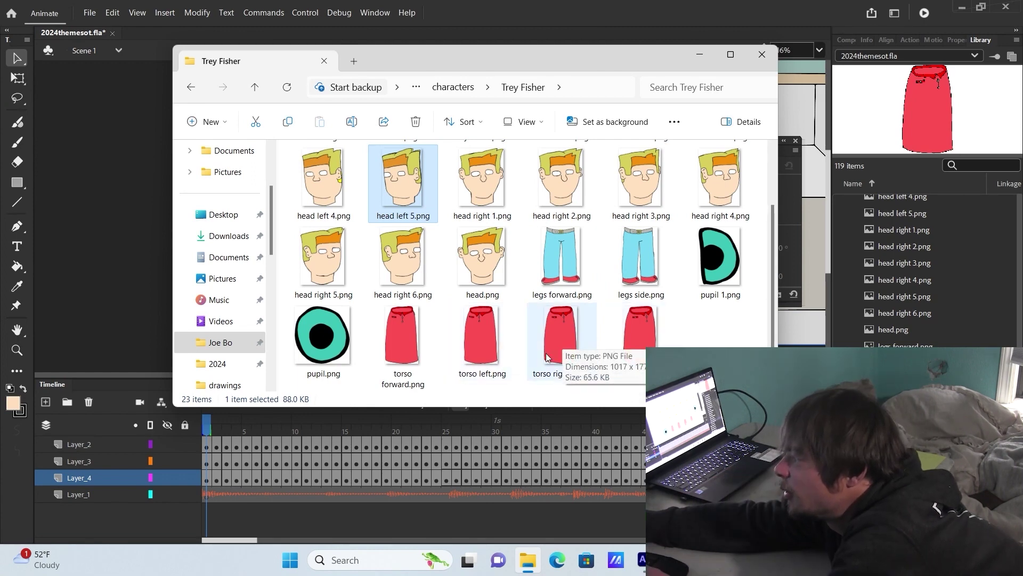
left_click(705, 17)
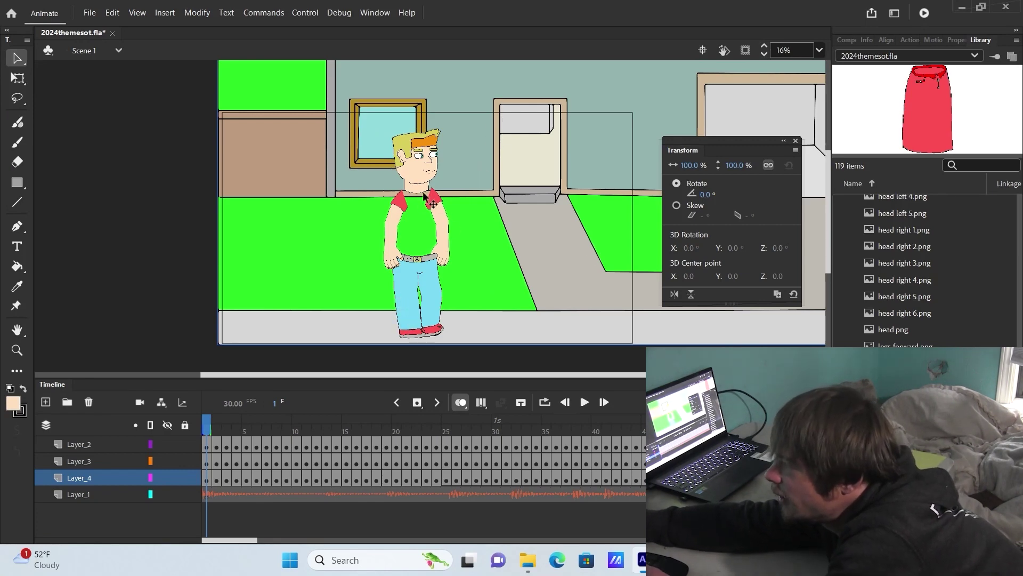
Step: Open the theme song's 2024 folder in File Explorer and play the scene videos s1.mp4 and s2.mp4
left_click(528, 560)
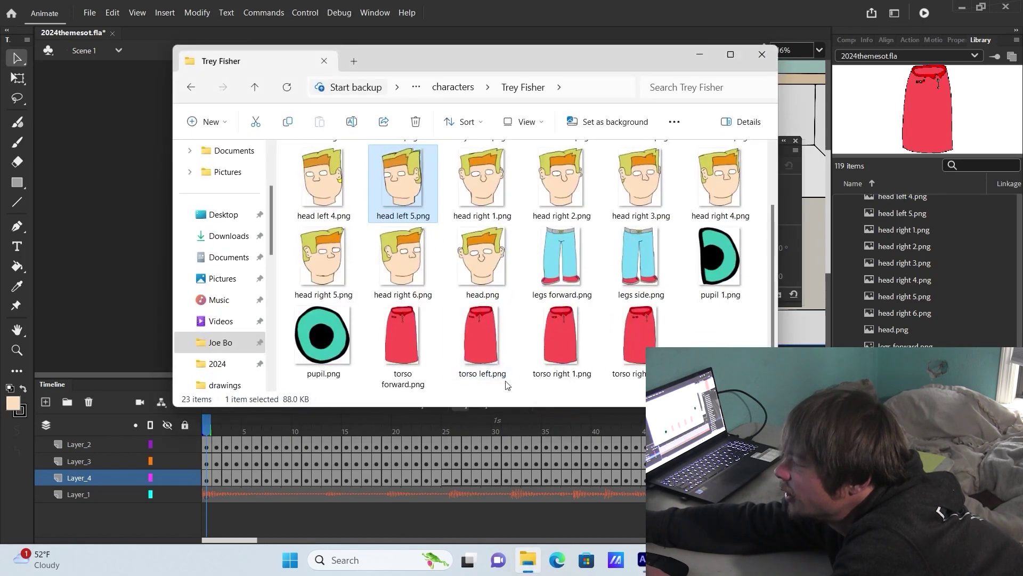
left_click(449, 88)
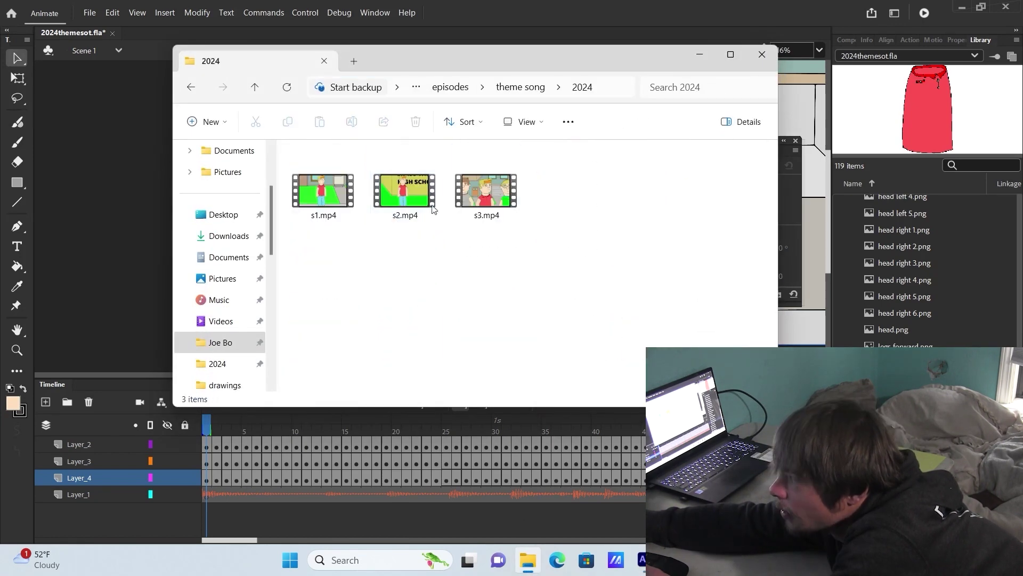
double_click(322, 195)
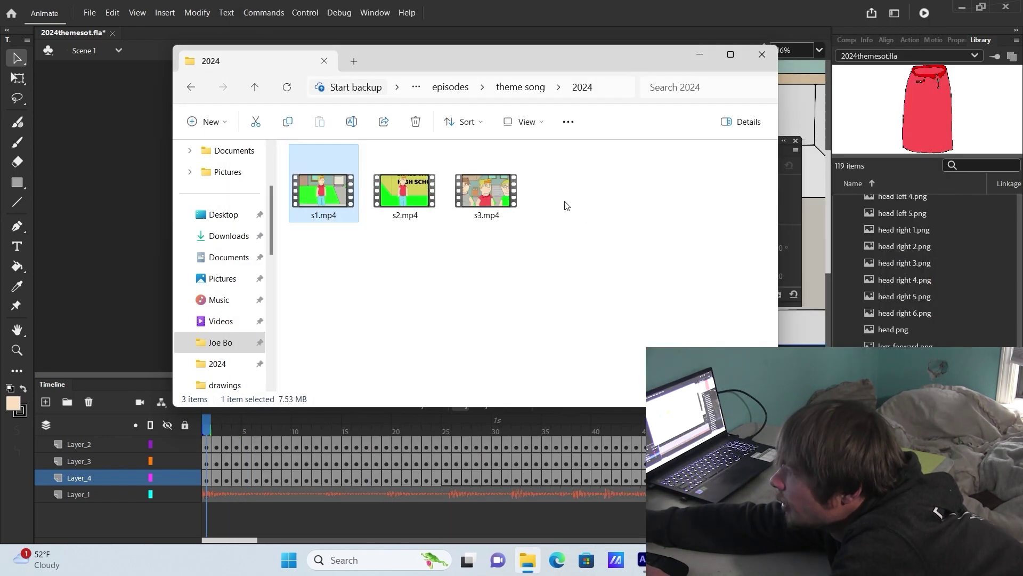
double_click(416, 201)
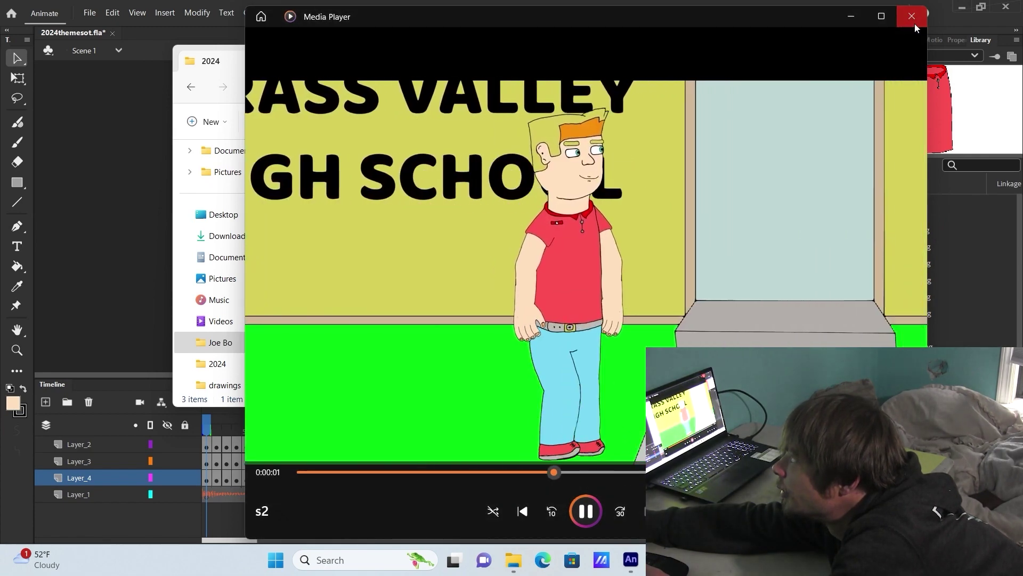
Step: Close the s2 video, play s3.mp4 and replay its opening to examine the three characters
left_click(915, 23)
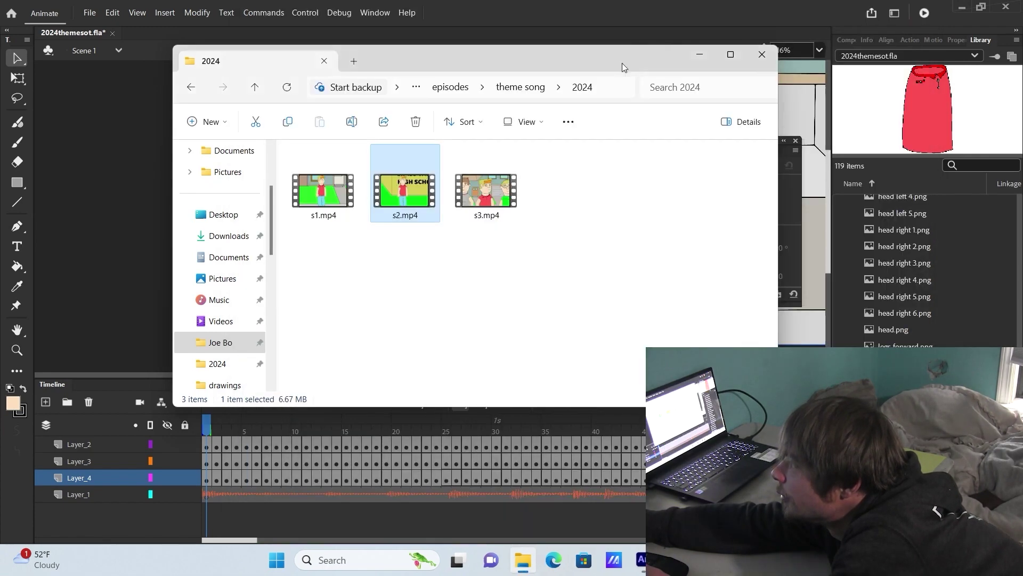
left_click(484, 201)
double_click(484, 200)
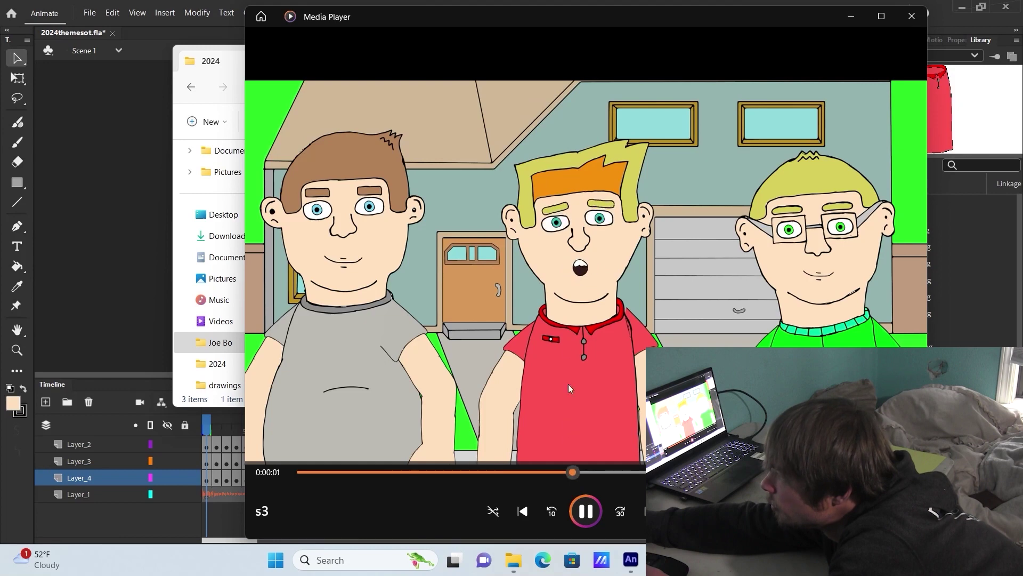
left_click(344, 472)
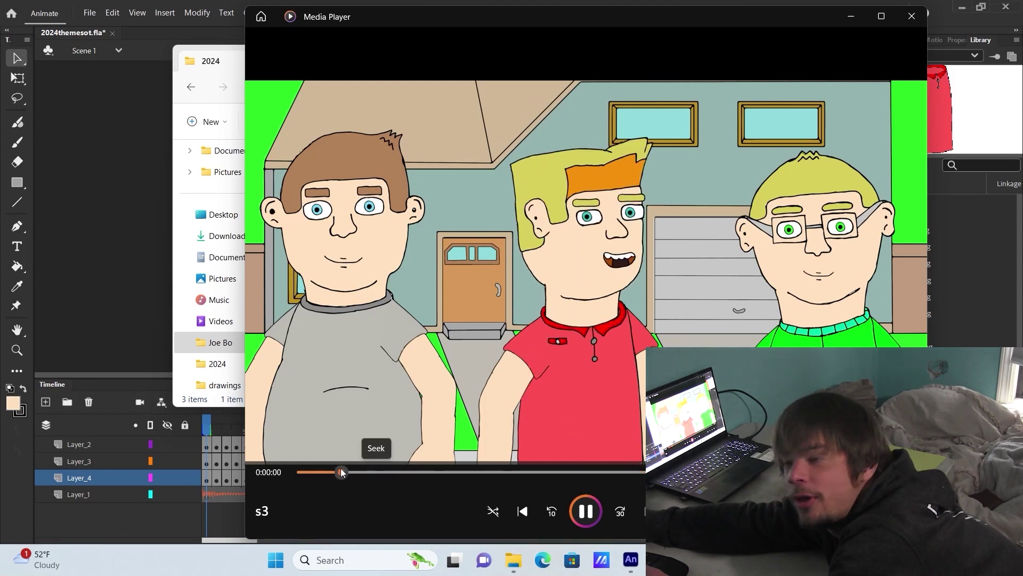
mouse_move(350, 471)
left_mouse_down()
mouse_move(396, 470)
mouse_move(337, 464)
left_mouse_up()
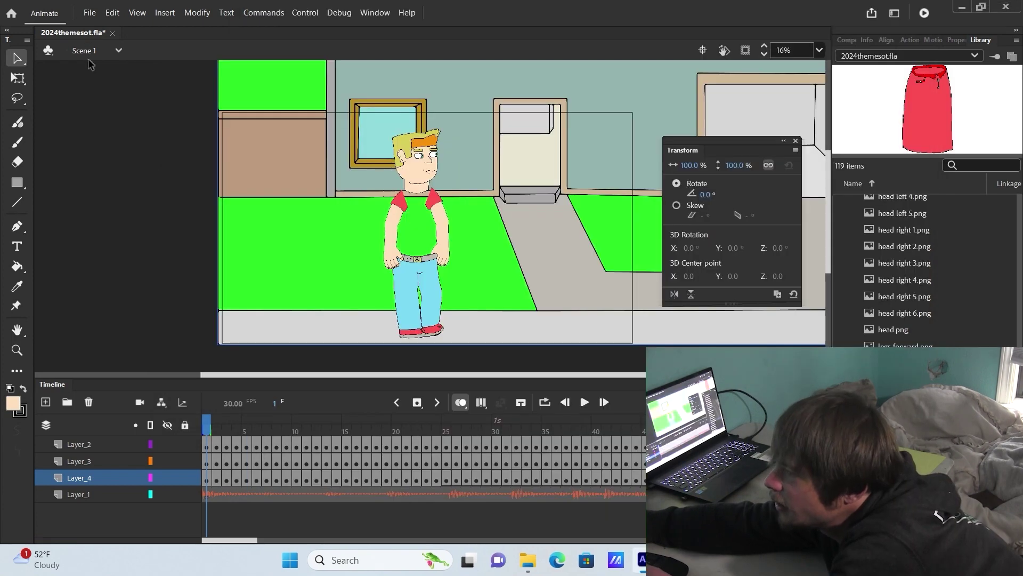
Step: Switch 2024themesot.fla to Scene 4 and examine the sofa and wall picture placed in the living room
left_click(90, 55)
left_click(115, 114)
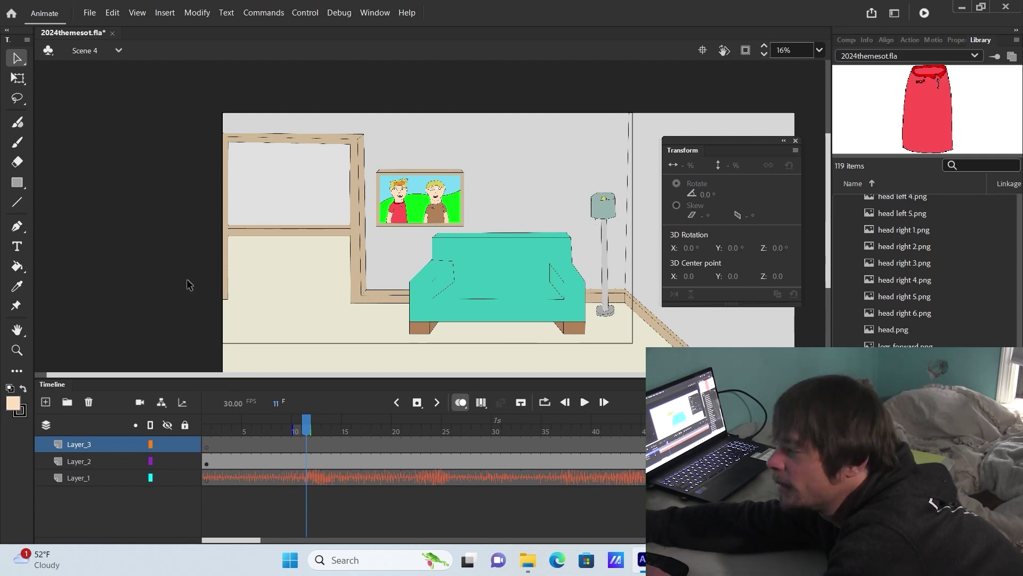
scroll(835, 285, "up", 10)
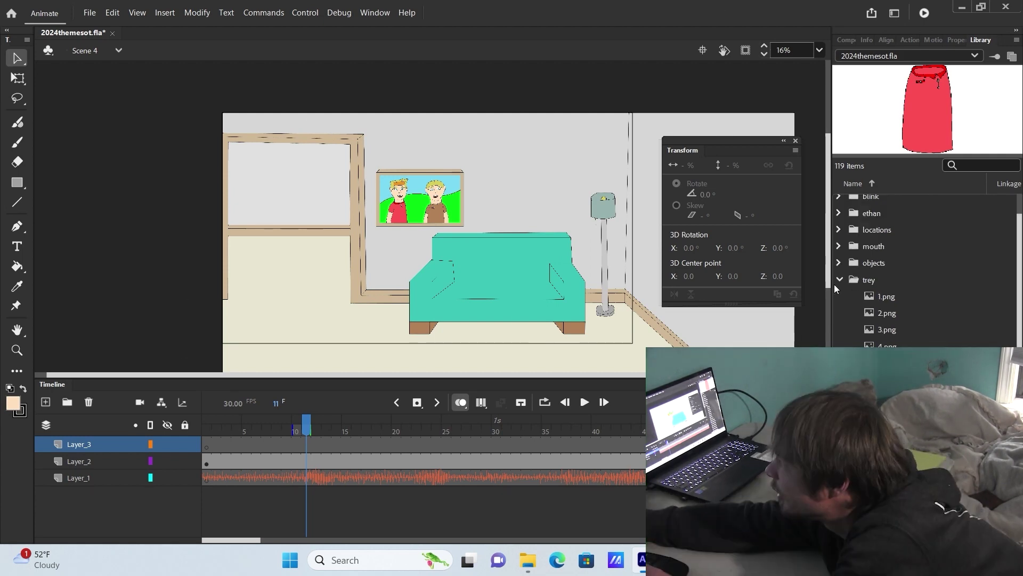
left_click(839, 279)
left_click(487, 285)
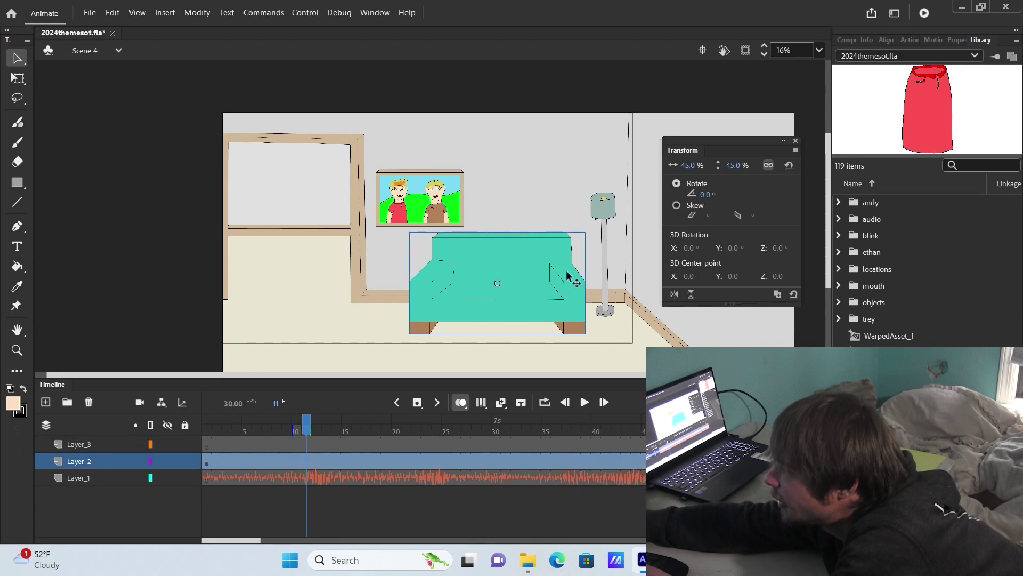
left_click(601, 278)
left_click(441, 216)
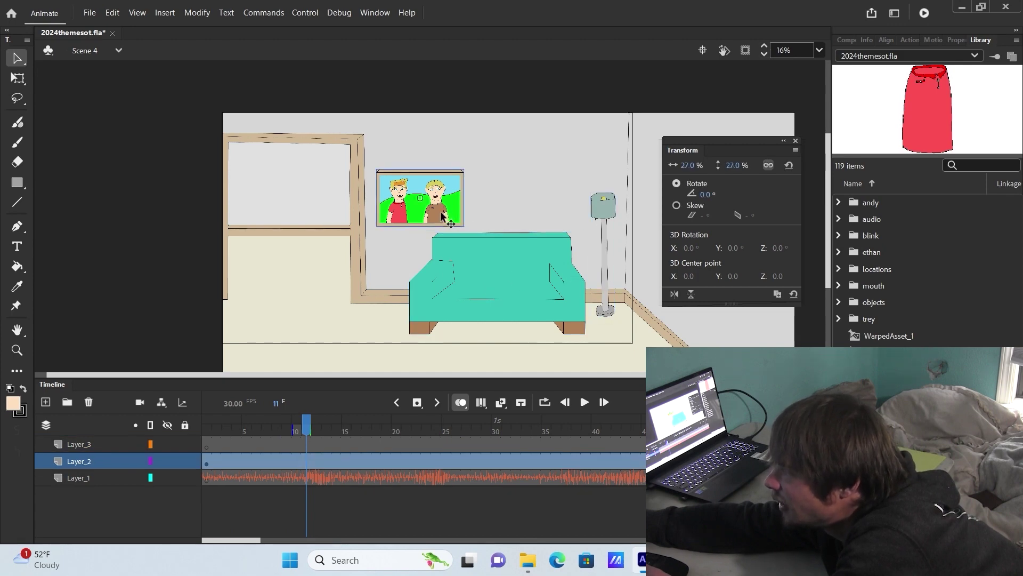
Step: Create a library folder named butler bot and import the seven Butler Bot body-part PNGs into it
left_click(85, 444)
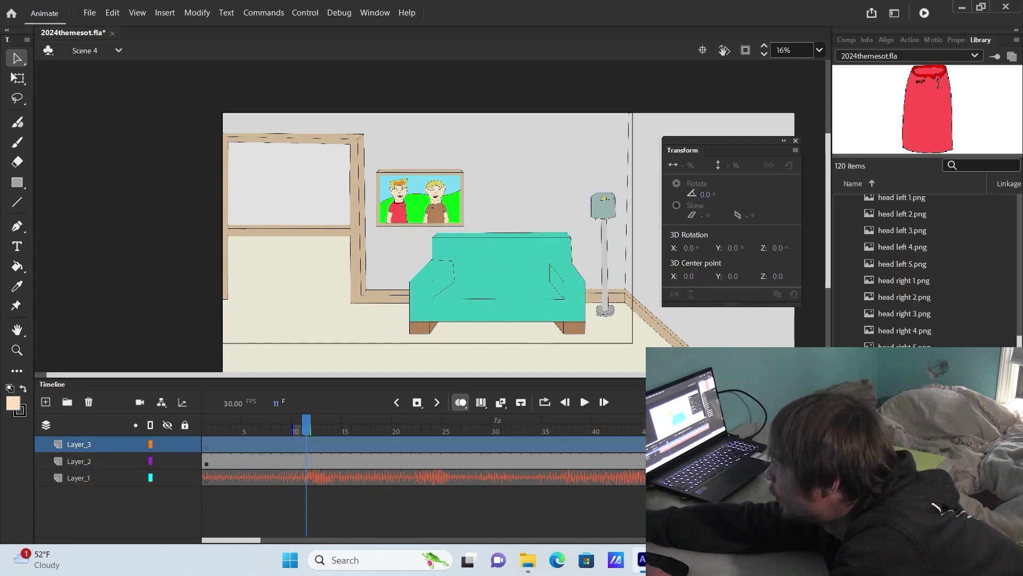
left_click(901, 437)
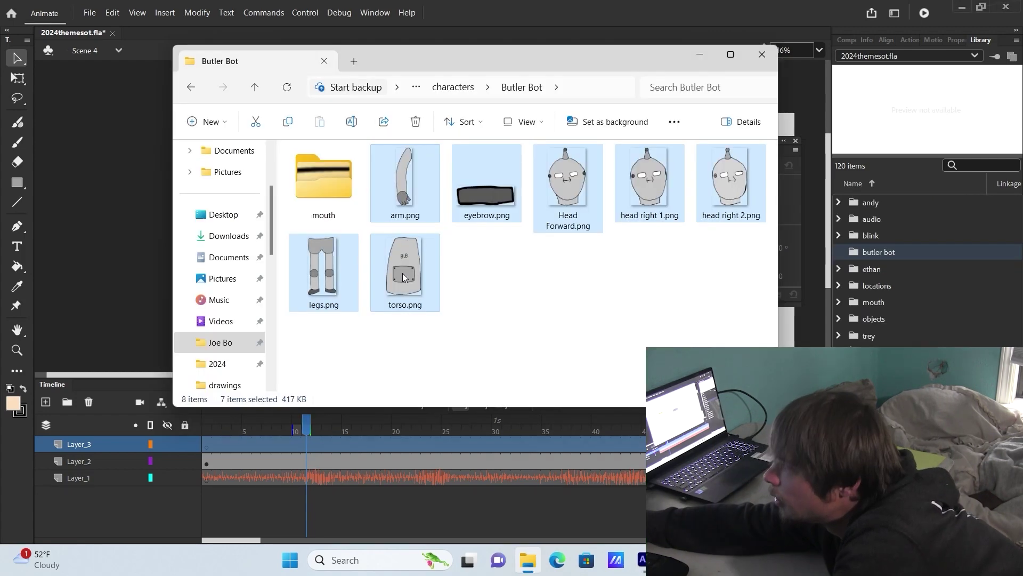
left_click_drag(406, 266, 880, 252)
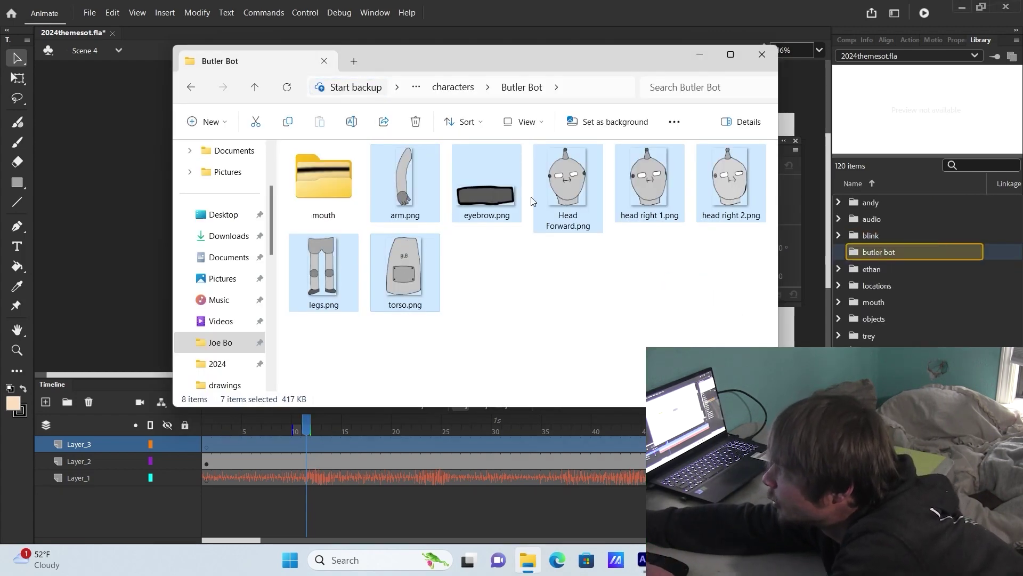
Step: Import m.png from the Butler Bot mouth folder into the butler bot library folder and close File Explorer
double_click(293, 171)
left_click_drag(403, 341, 920, 257)
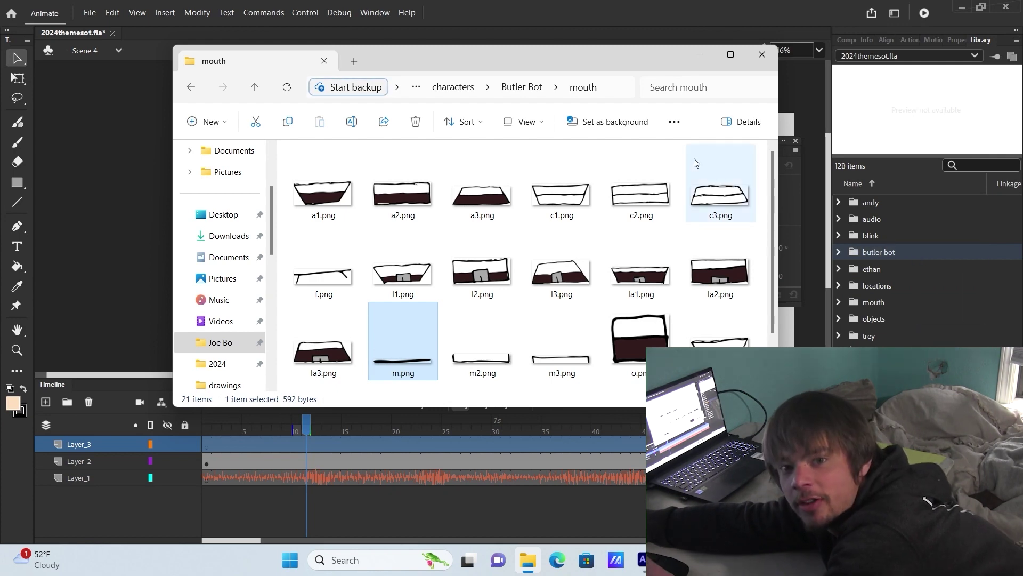
left_click(324, 61)
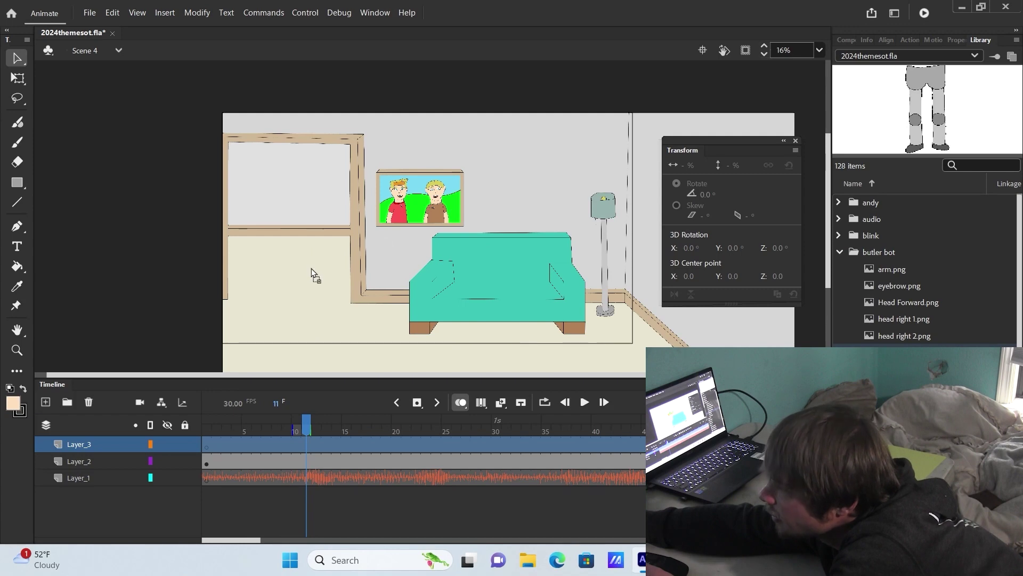
Step: Place the robot's legs on Layer_3 beside the sofa at 37% scale and its torso above them at 41%
left_click_drag(290, 269, 286, 264)
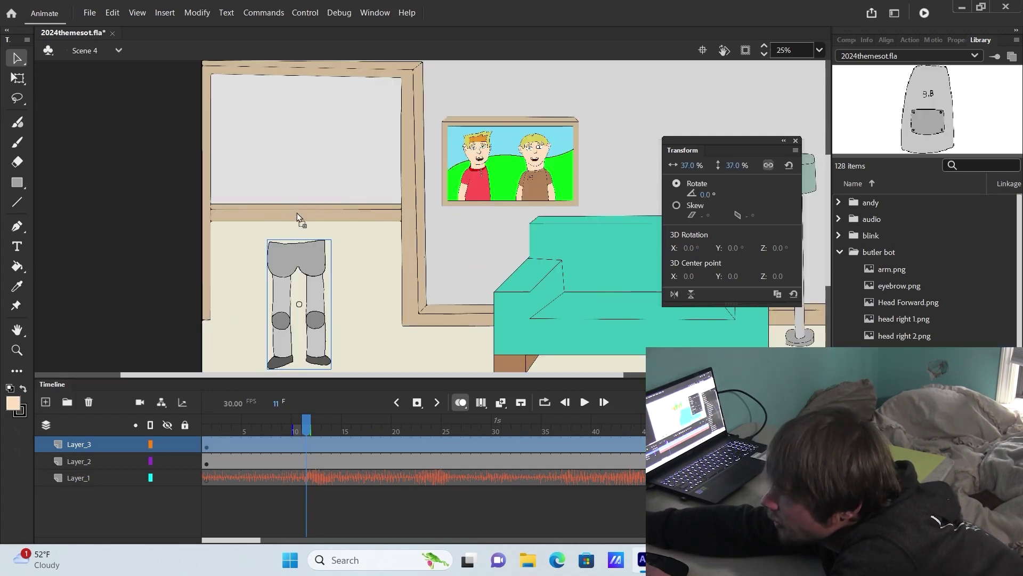
left_click_drag(296, 213, 296, 213)
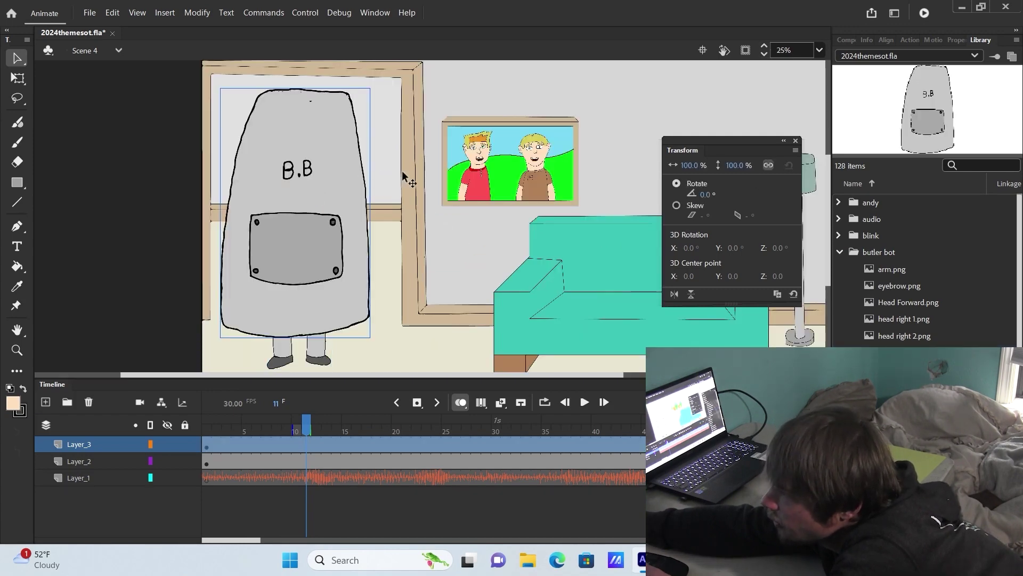
left_click_drag(745, 168, 716, 180)
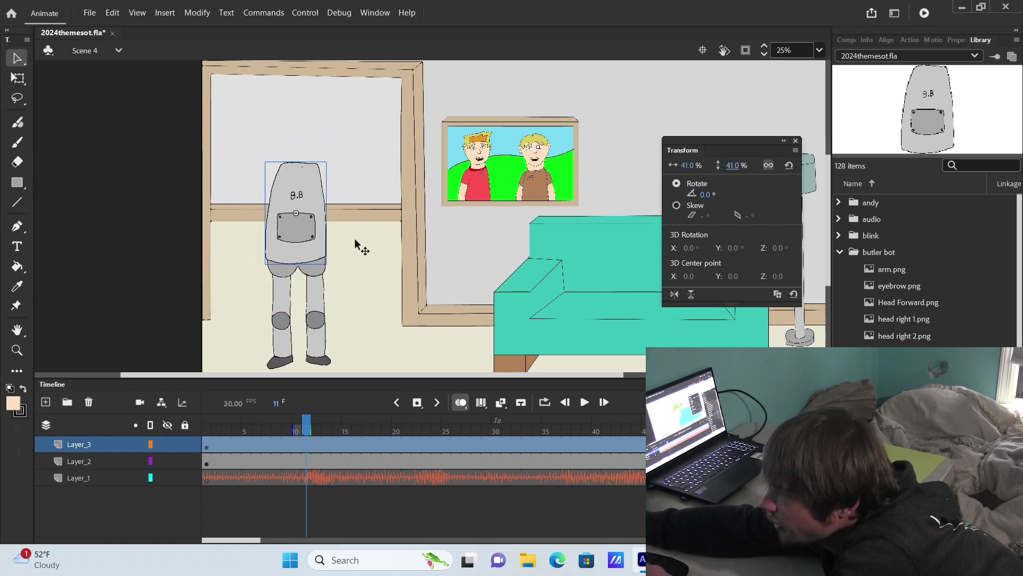
Step: Place arm.png along one side of the robot's torso, scale it to 39% and save the file
left_click_drag(878, 271, 267, 219)
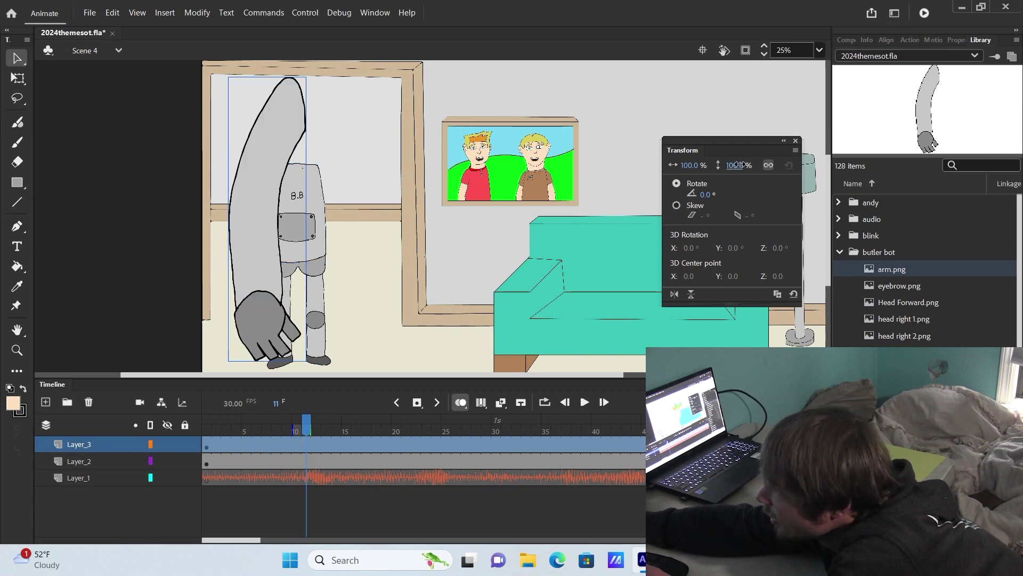
left_click_drag(738, 165, 708, 173)
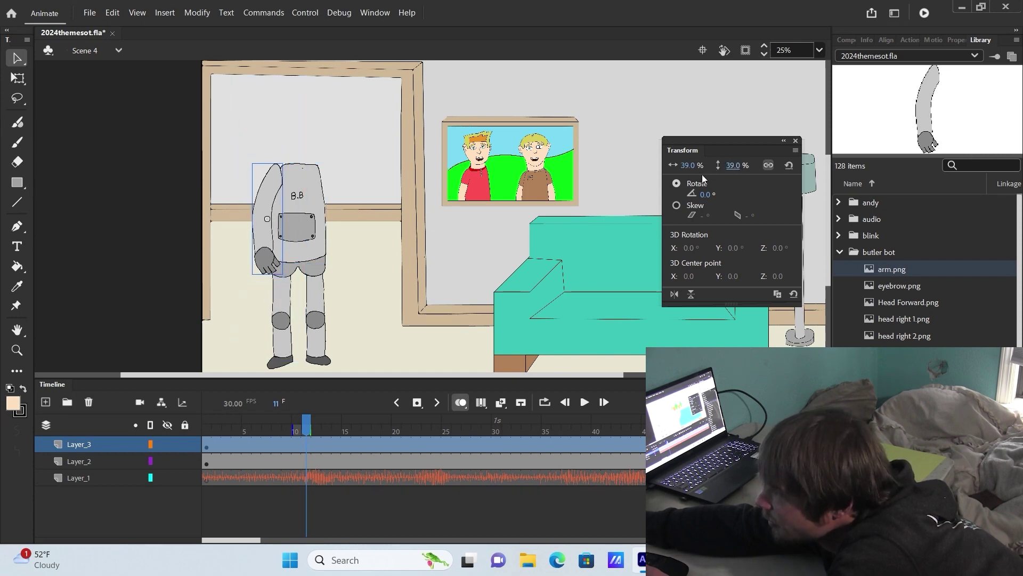
scroll(283, 220, "up", 3)
key("ctrl+s")
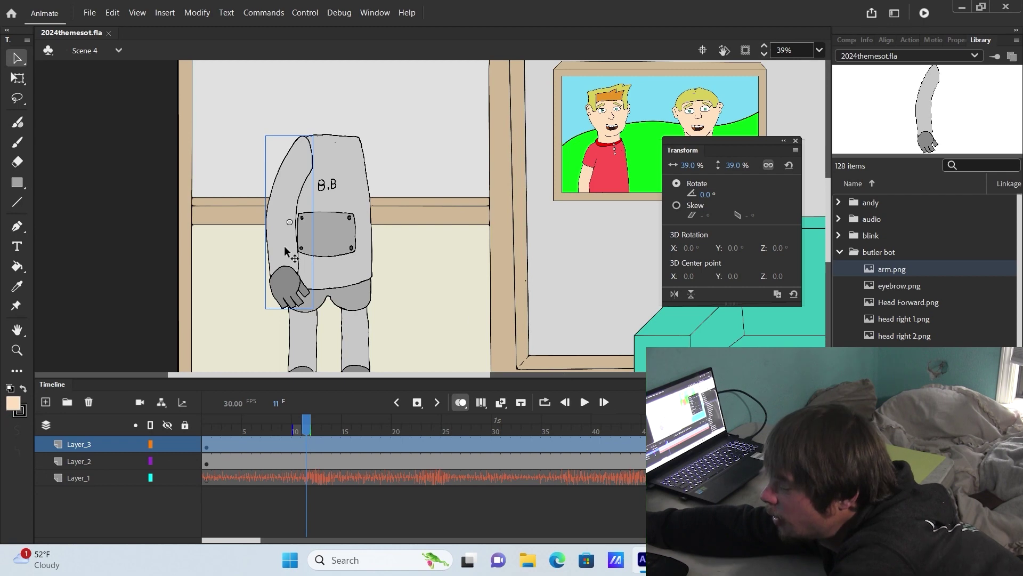
Step: Duplicate the arm and flip the copy horizontally onto the opposite side of the torso
key("ctrl+c")
key("ctrl+v")
right_click(437, 236)
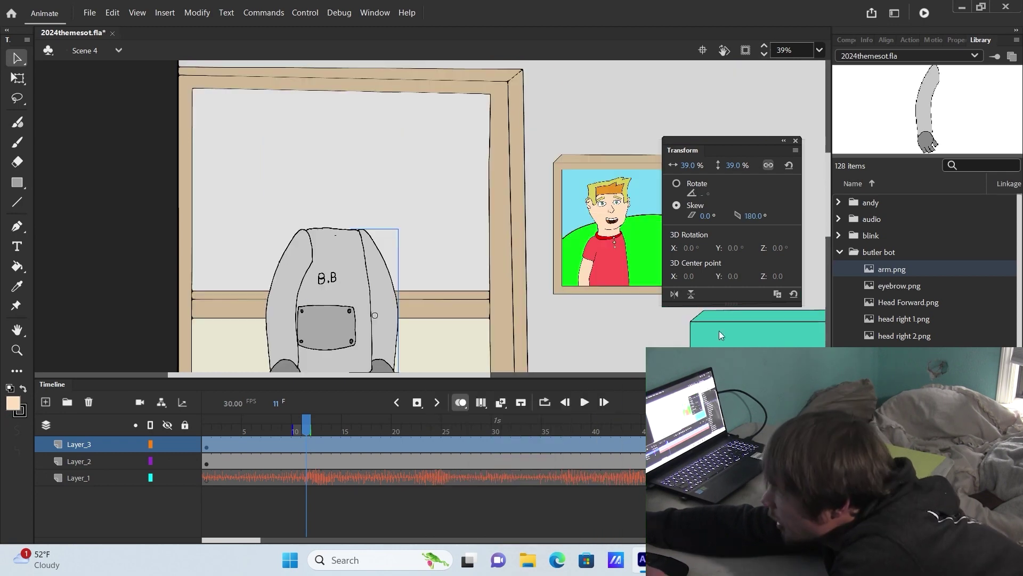
Step: Place Head Forward.png at 36% scale above the torso and align its neck with the shoulders
left_click_drag(933, 311, 330, 185)
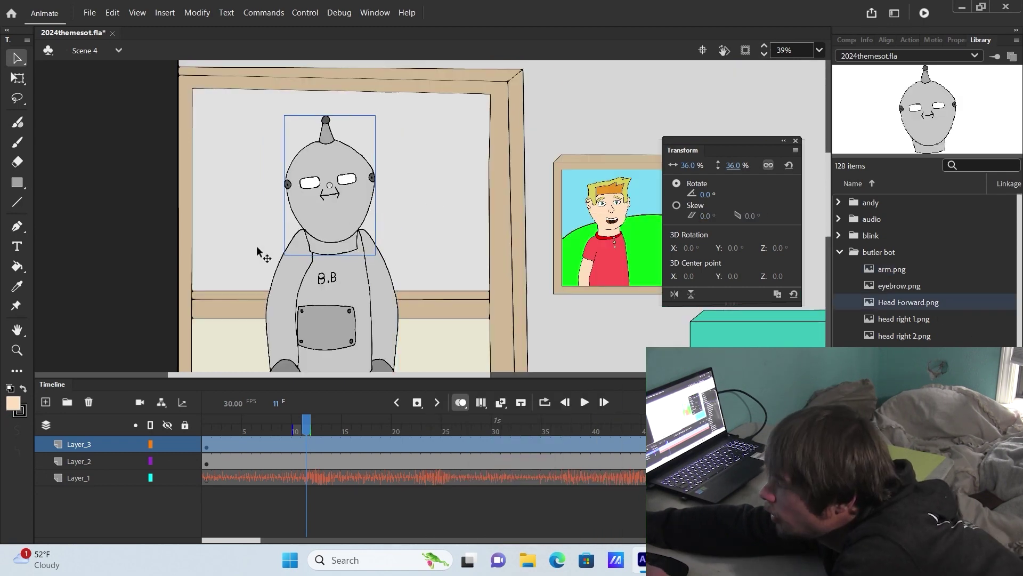
left_click_drag(327, 241, 325, 223)
Step: Switch to Illustrator and delete the legs artwork from Untitled-1
left_click(674, 559)
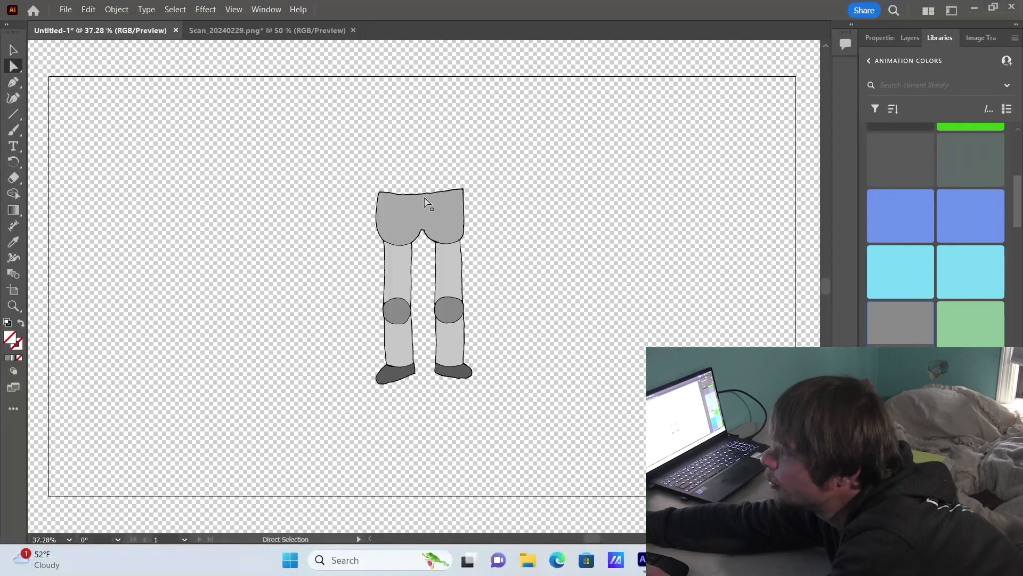
left_click_drag(341, 155, 551, 439)
key("Delete")
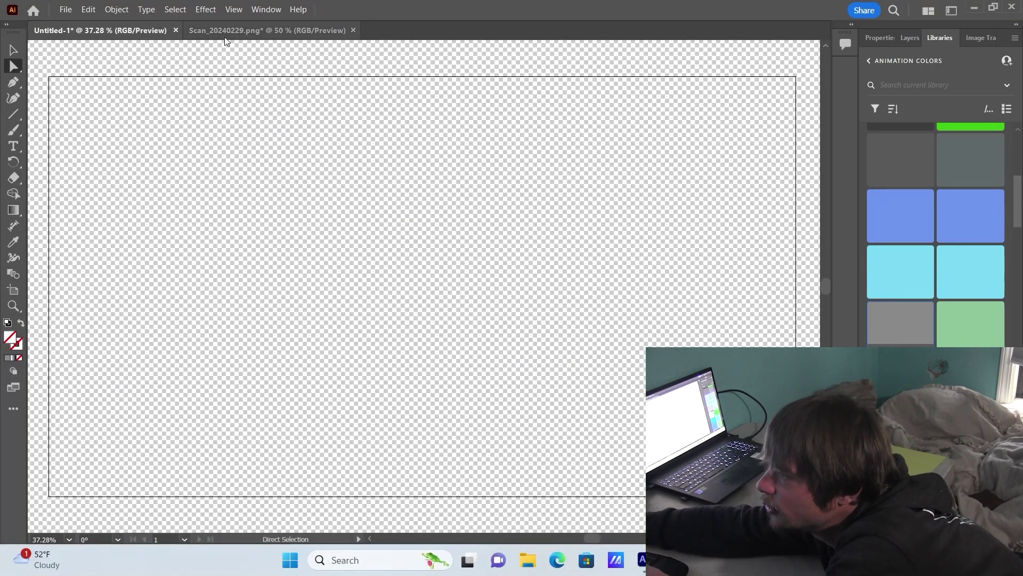
Step: Transfer the scanned eye and eyelid drawings from Scan_20240229.png into Untitled-1 and convert them with Image Trace
left_click(224, 33)
key("Delete")
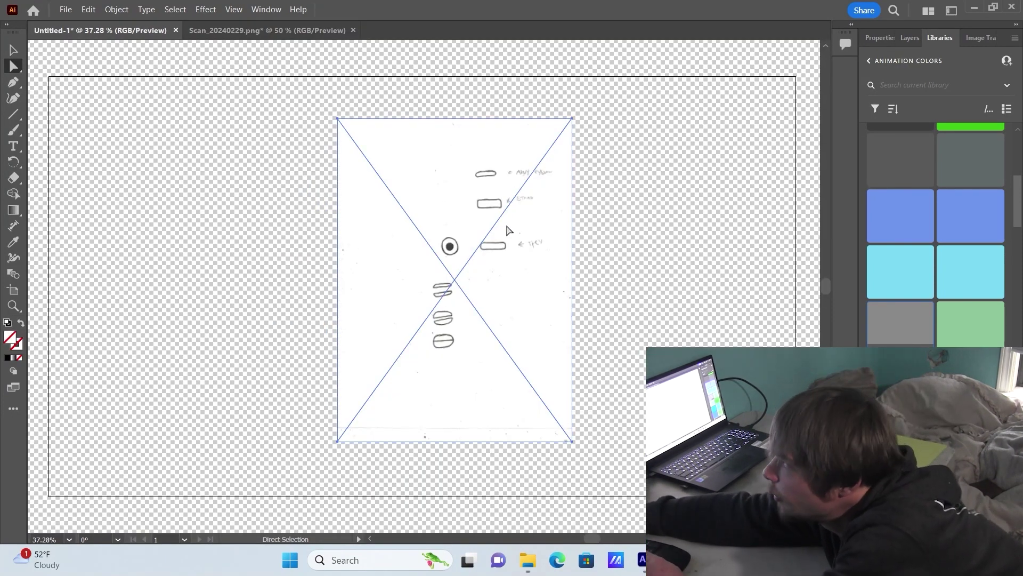
left_click(981, 37)
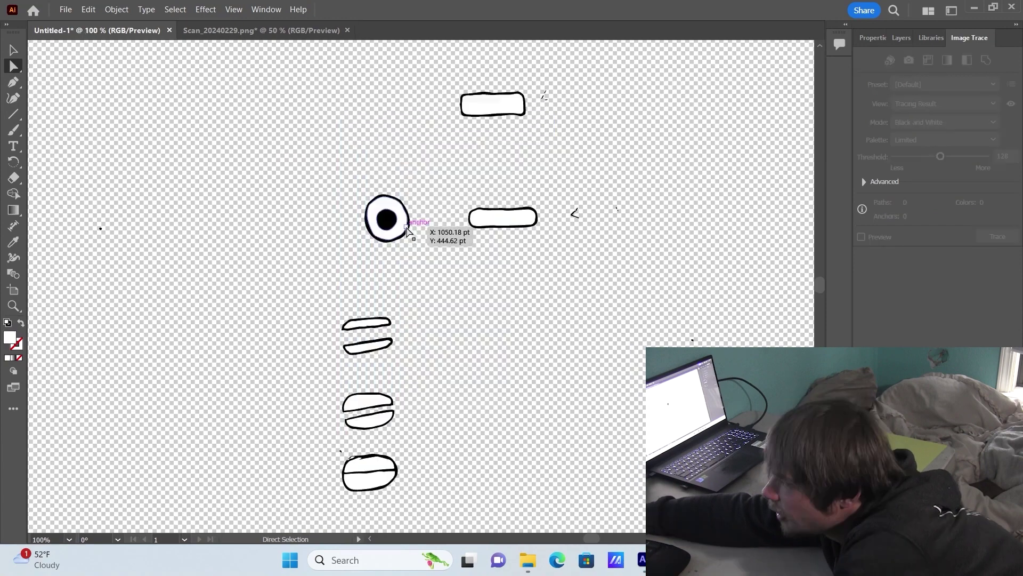
Step: Fill the traced eye's white ring with light gray from the Animation Colors library and export only the eye as a PNG
left_click(399, 228)
left_click(936, 41)
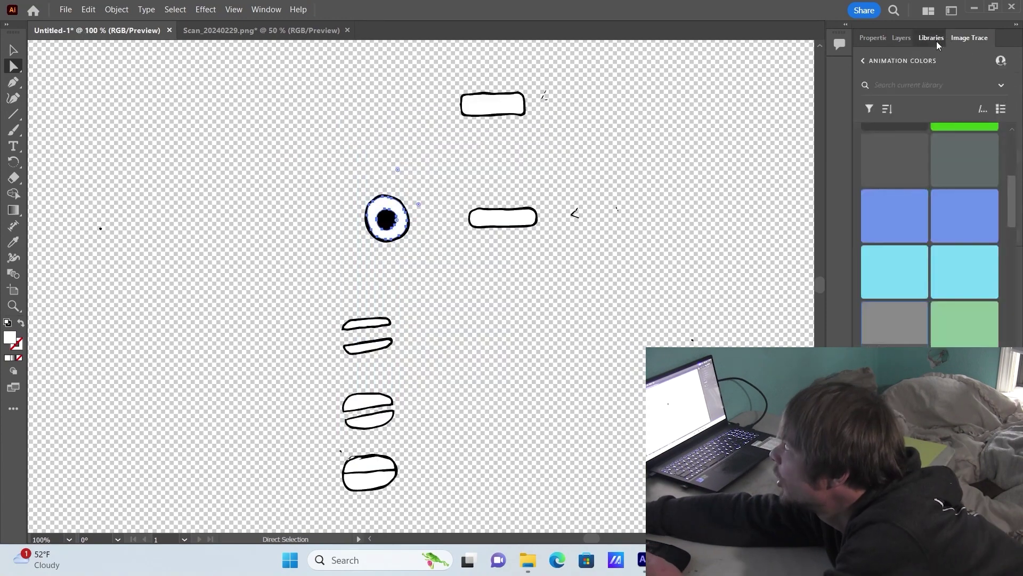
scroll(950, 229, "down", 5)
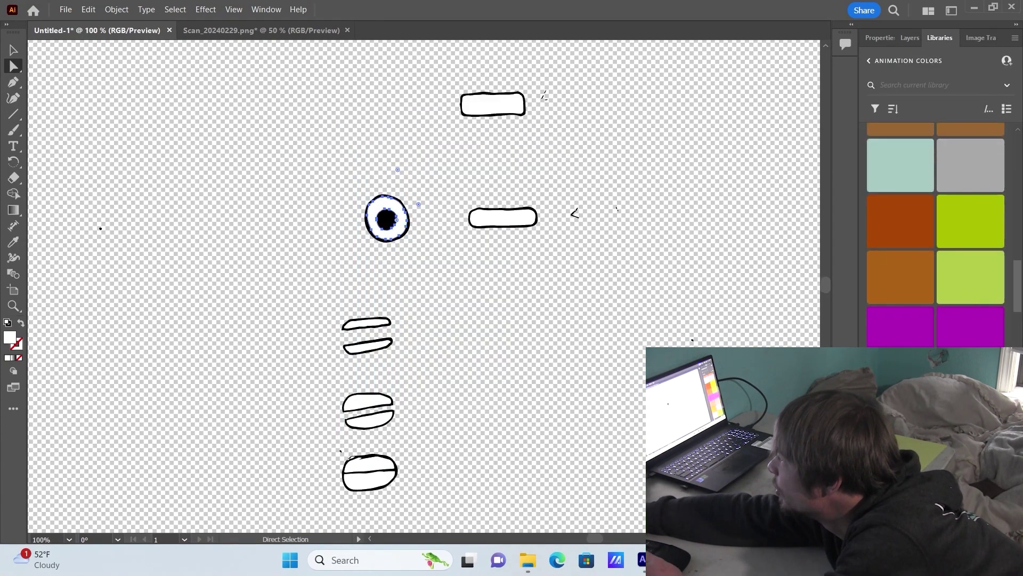
scroll(951, 234, "down", 5)
left_click(971, 290)
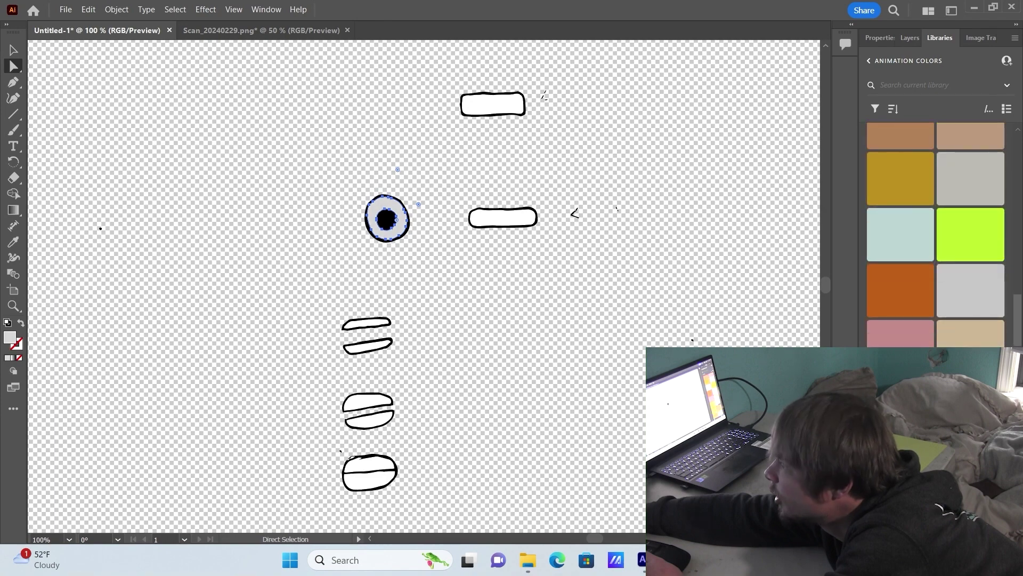
left_click(344, 219)
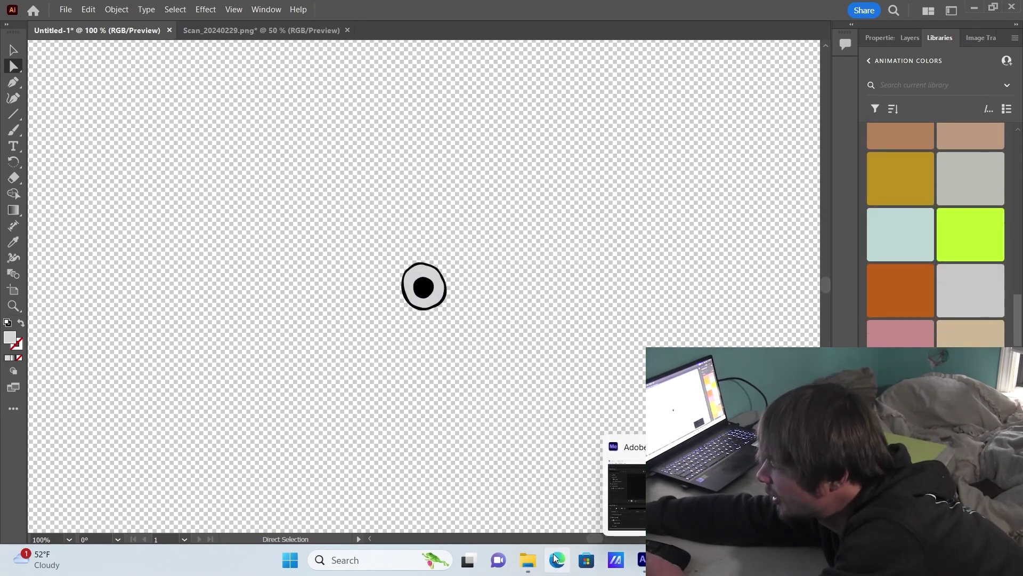
left_click_drag(486, 263, 925, 333)
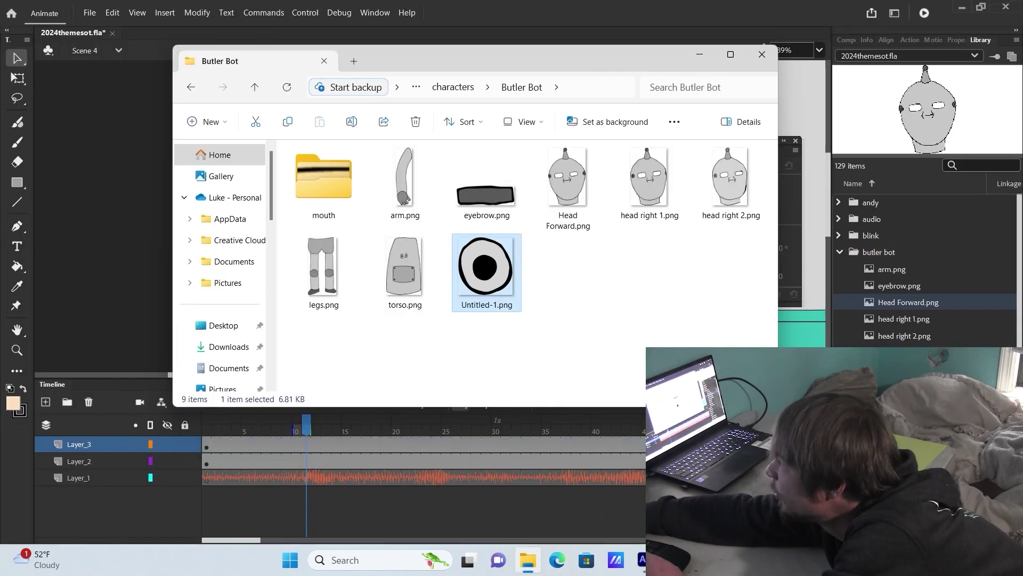
left_click(906, 373)
key("alt+Tab")
Step: Rename the exported eye image Untitled-1.png in the Butler Bot folder as pupil.png
type("p")
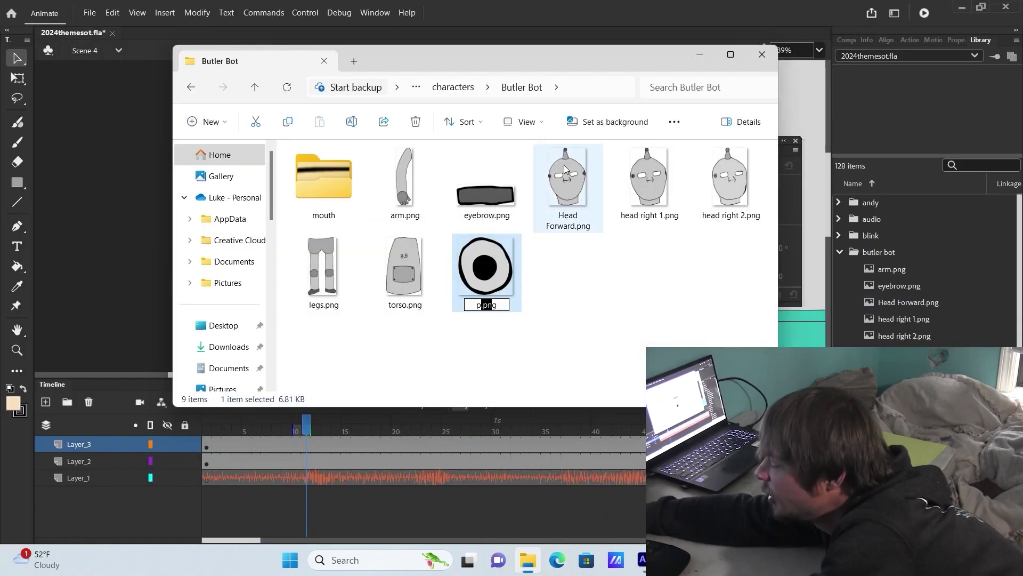
type("upil")
key("Return")
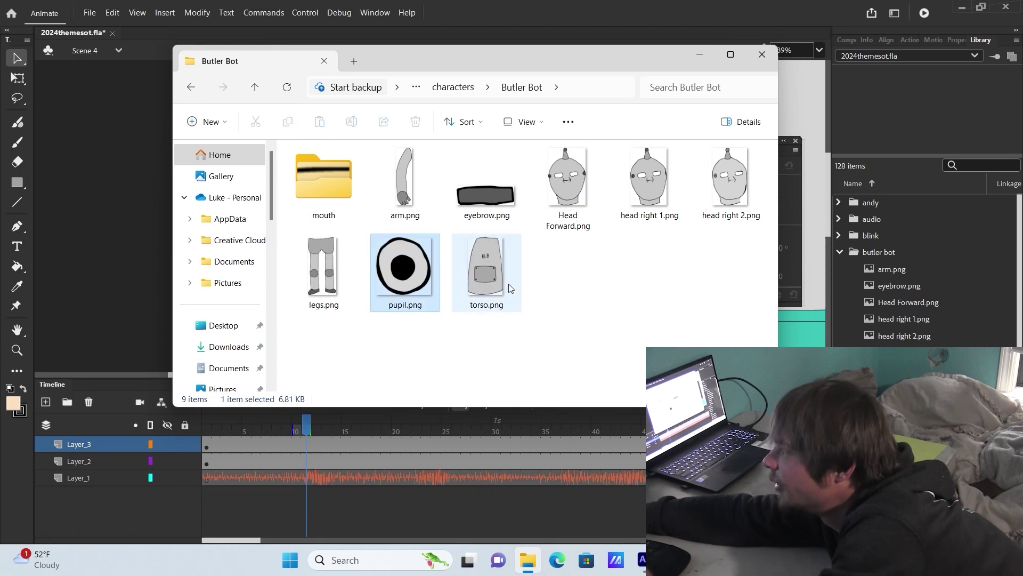
Step: Import pupil.png into the butler bot library folder and add a new layer above Layer_3 in Scene 4
left_click_drag(405, 266, 937, 323)
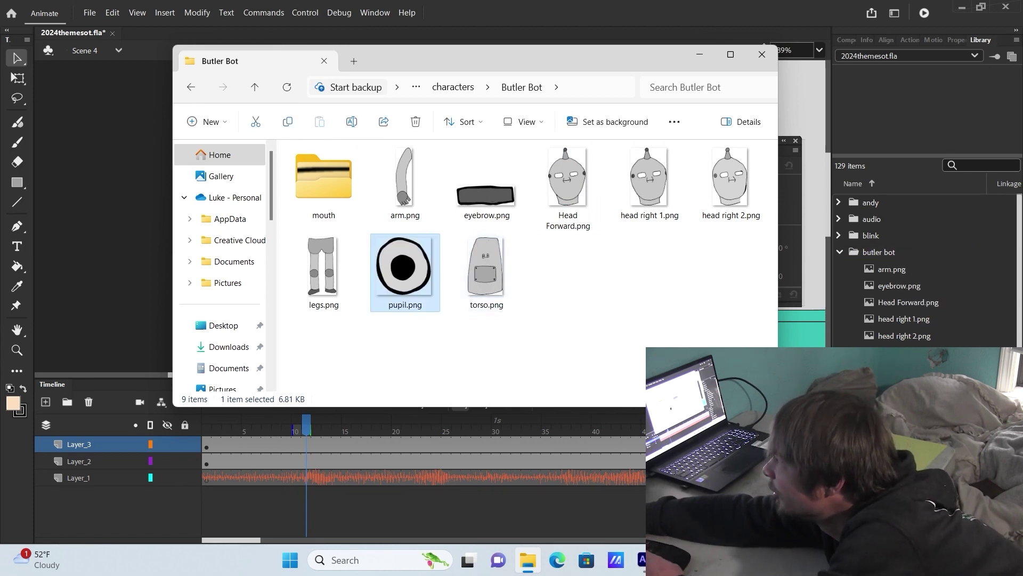
key("alt+Tab")
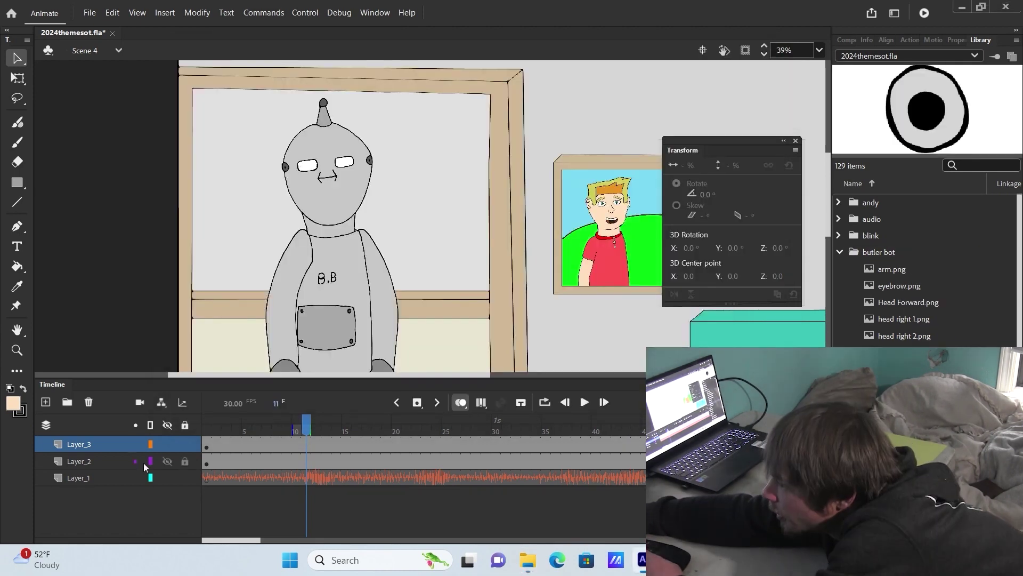
left_click(46, 401)
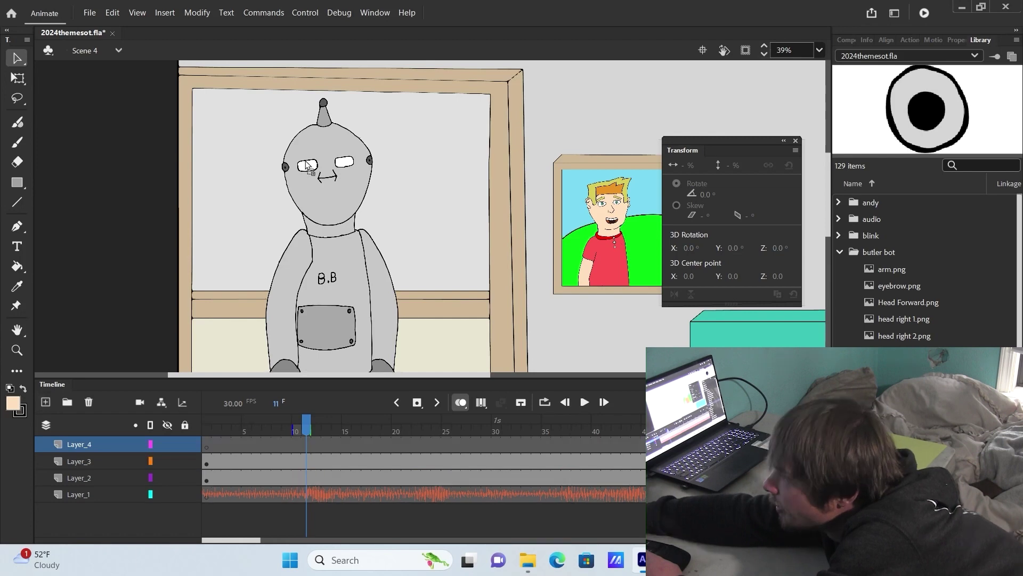
Step: Place the pupil in one of the robot's eyes on Layer_4 at 16% scale and paste a copy into the other eye
left_click_drag(309, 164, 308, 164)
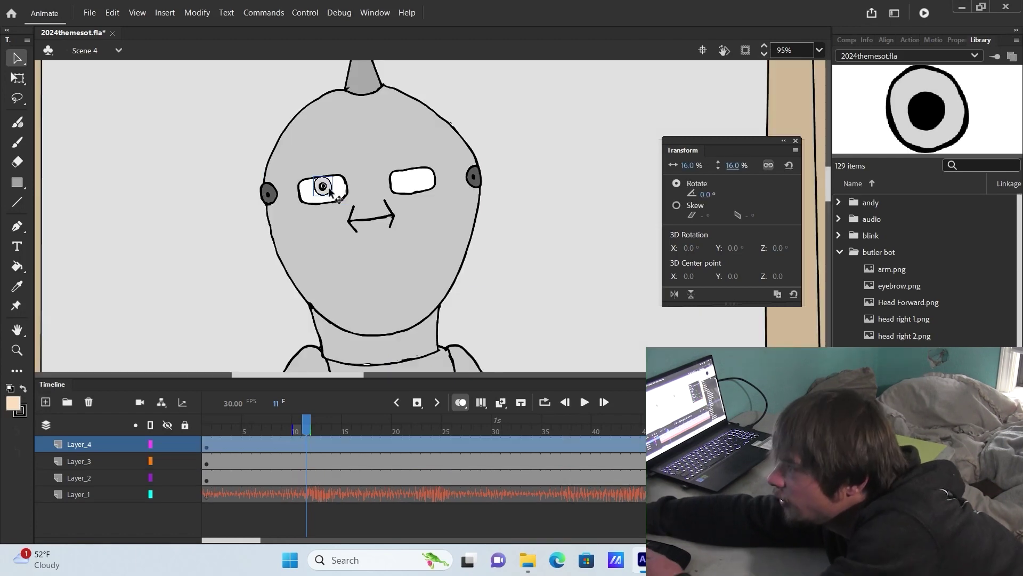
left_click_drag(324, 187, 324, 190)
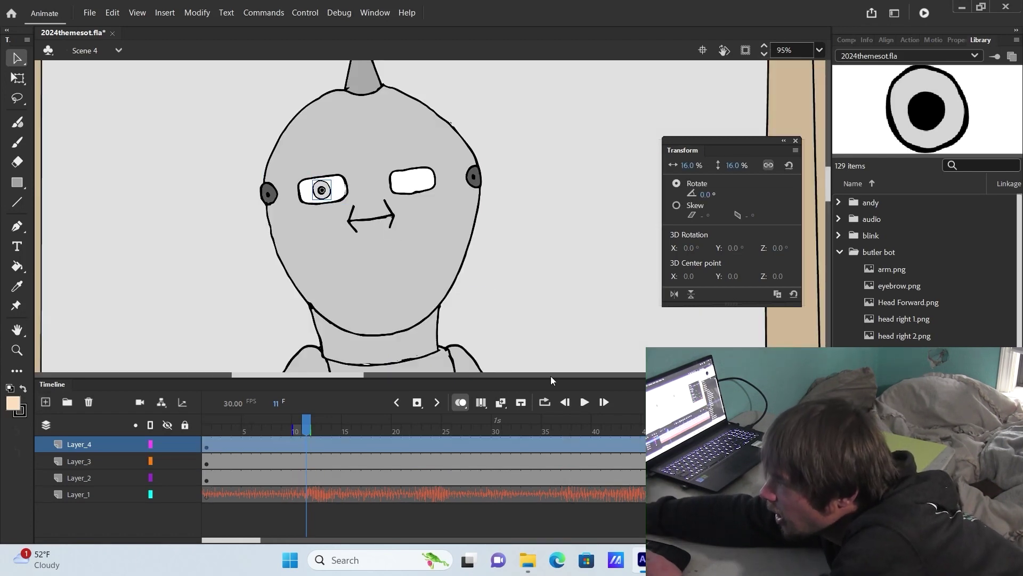
key("ctrl+v")
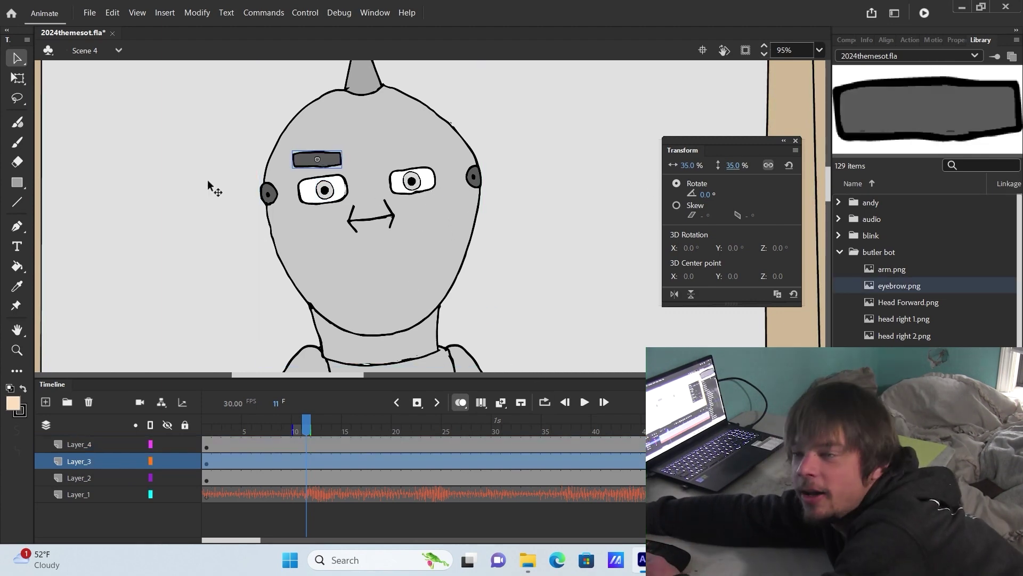
Step: Align the robot's first eyebrow over its eye on Layer_3 and paste a matching eyebrow above the other eye
key("Right")
key("Right")
key("Right")
key("Right")
key("Right")
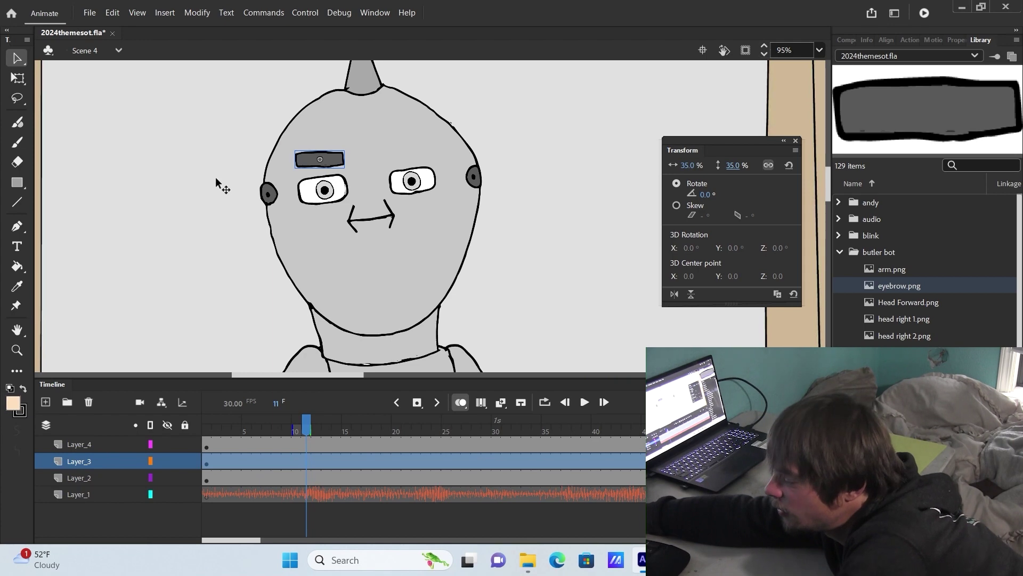
key("ctrl+v")
left_click_drag(432, 216, 407, 154)
Step: Place the mouth line image on the robot's lower face and scale it down to fit below the nose
left_click_drag(900, 384, 378, 265)
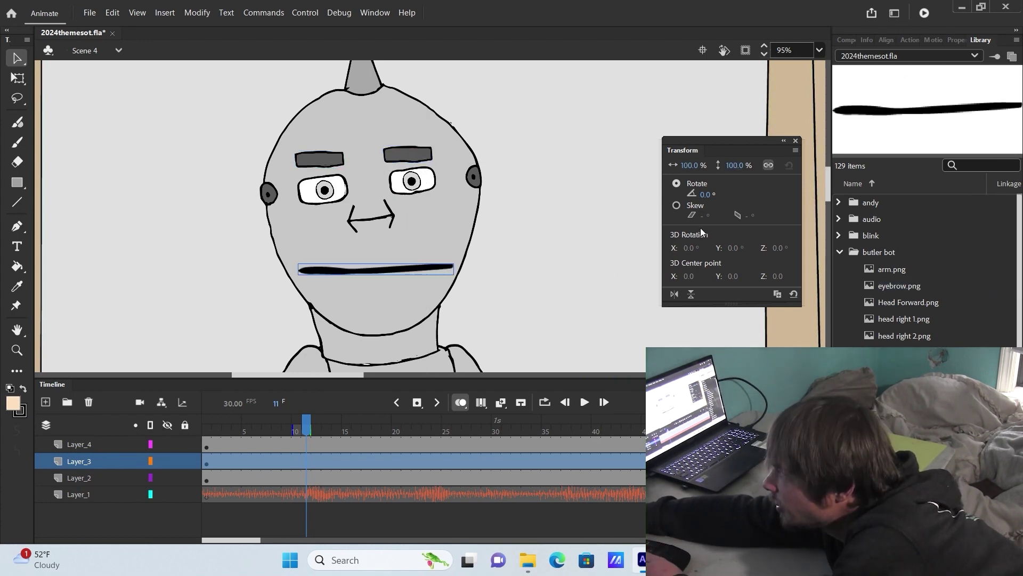
left_click_drag(738, 167, 705, 169)
scroll(363, 272, "down", 5)
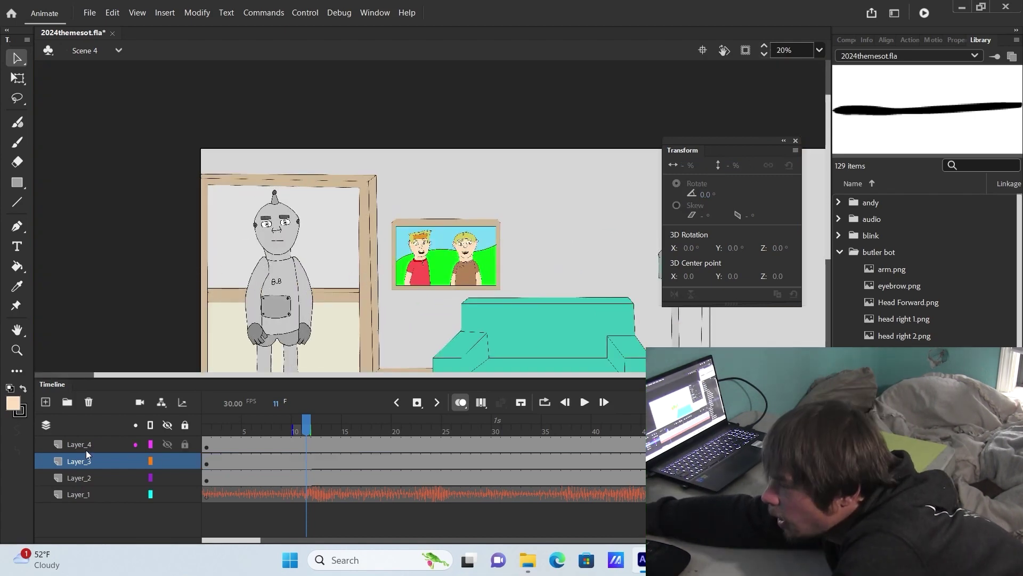
Step: Add a layer above Layer_4 and place the red shirt torso in front of the couch at 73% scale
left_click(45, 402)
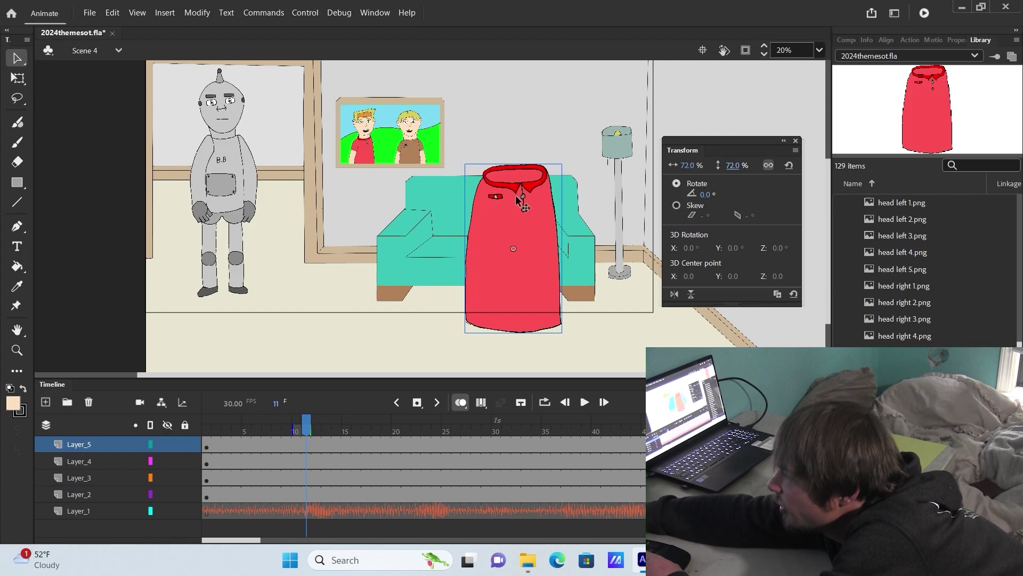
left_click_drag(521, 199, 507, 230)
scroll(913, 266, "up", 2)
Step: Place arm.png at the red torso's shoulder and scale it to 85%
left_click_drag(906, 274, 683, 240)
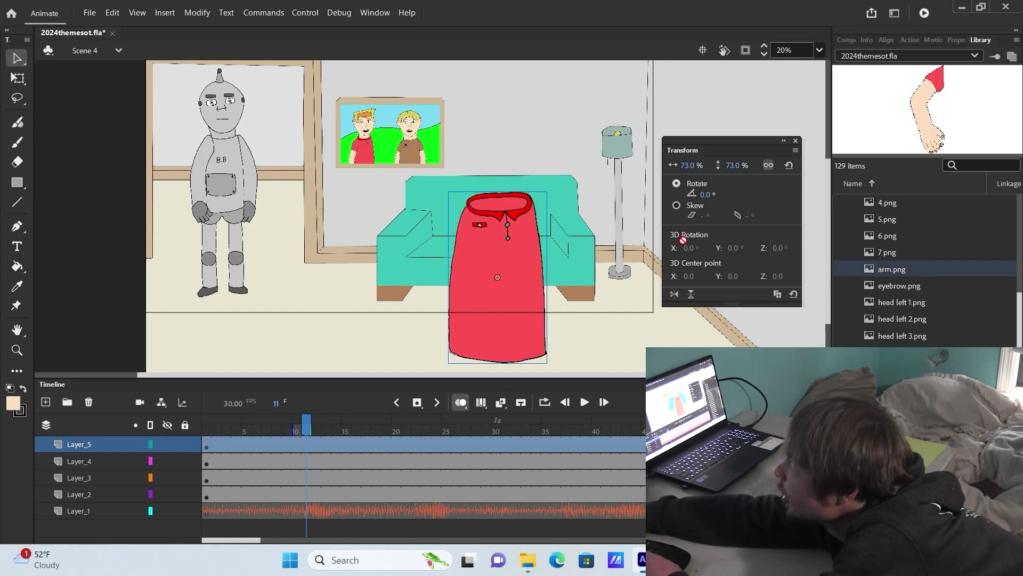
left_click_drag(503, 255, 453, 266)
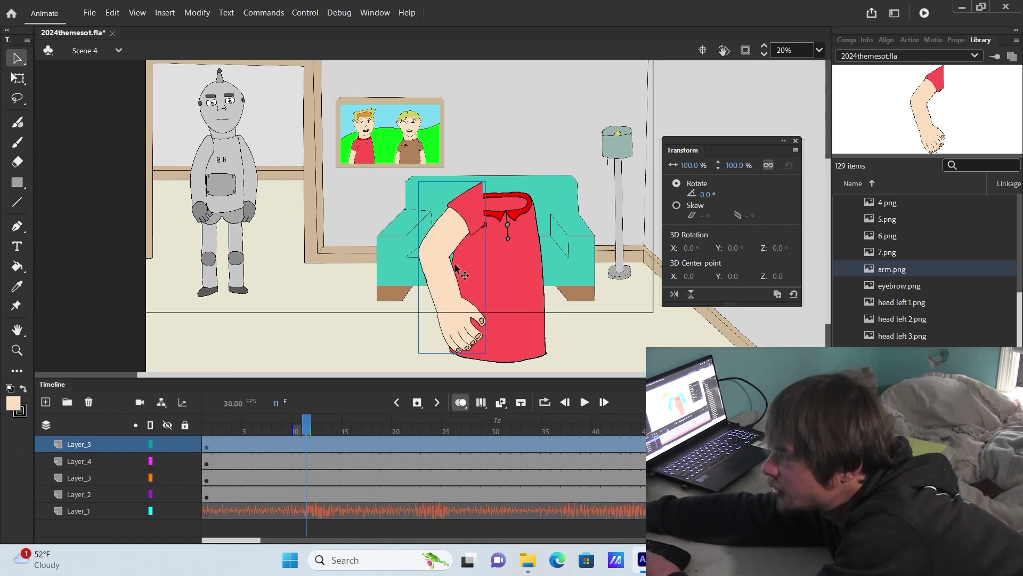
left_click_drag(750, 167, 738, 175)
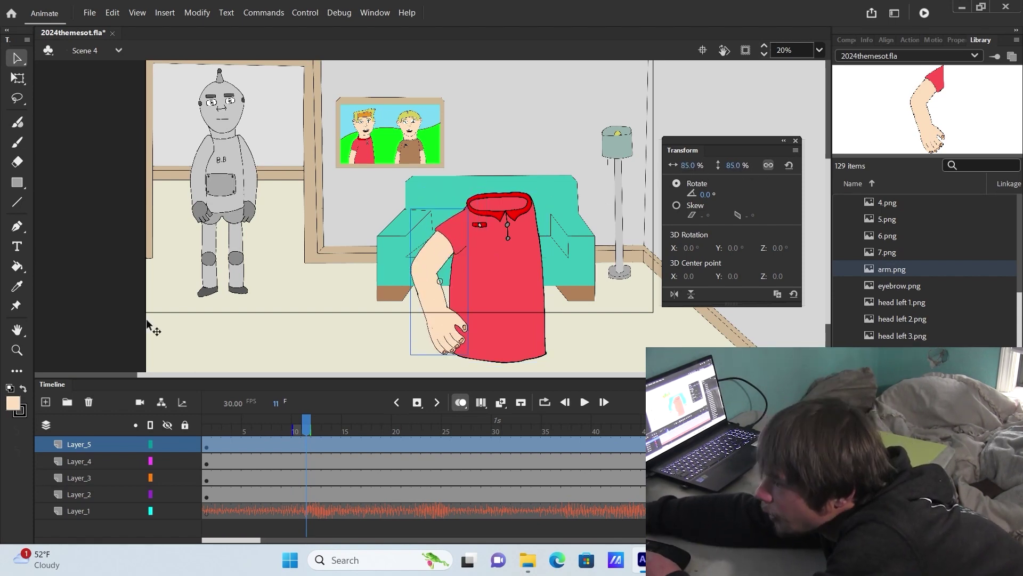
Step: Add Asset Warp pins along the arm at the shoulder, elbow and wrist
left_click(15, 306)
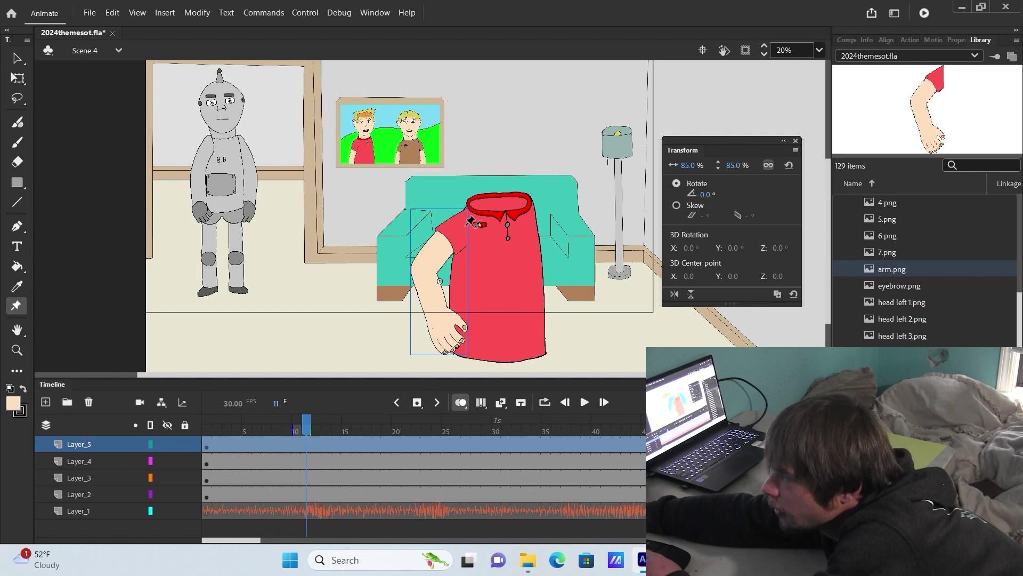
mouse_move(467, 224)
left_mouse_down()
mouse_move(423, 270)
mouse_move(442, 277)
left_mouse_up()
left_click(437, 313)
key("v")
Step: Duplicate the warped arm, flip the copy horizontally and position it at the torso's opposite shoulder
key("ctrl+c")
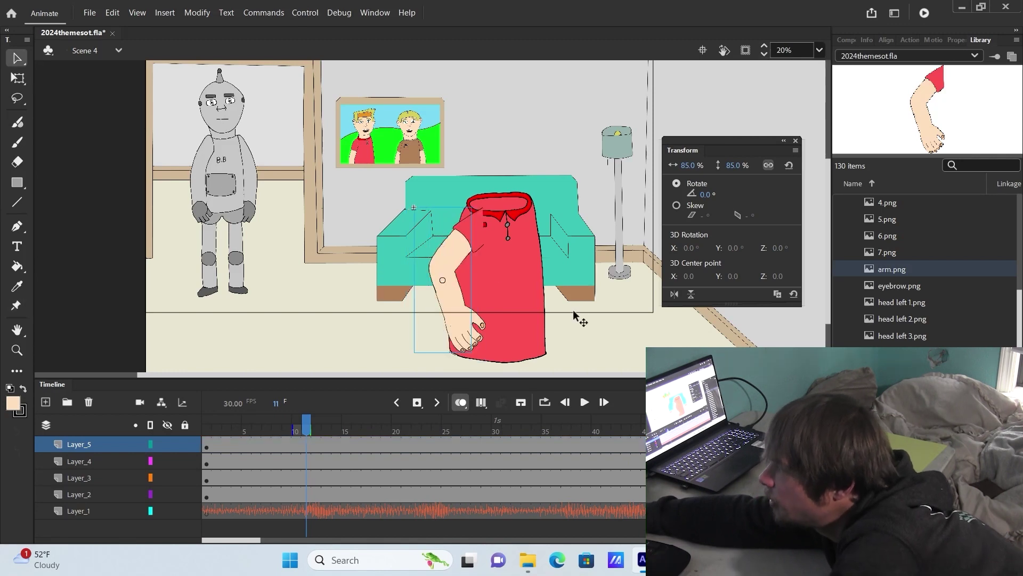
key("ctrl+v")
right_click(434, 226)
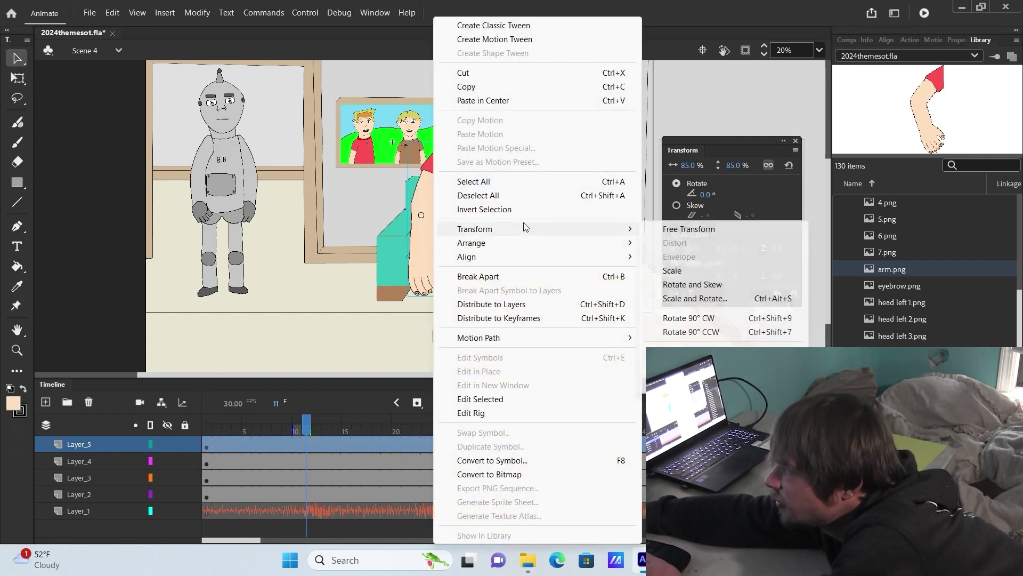
left_click(688, 365)
left_click_drag(414, 255, 551, 312)
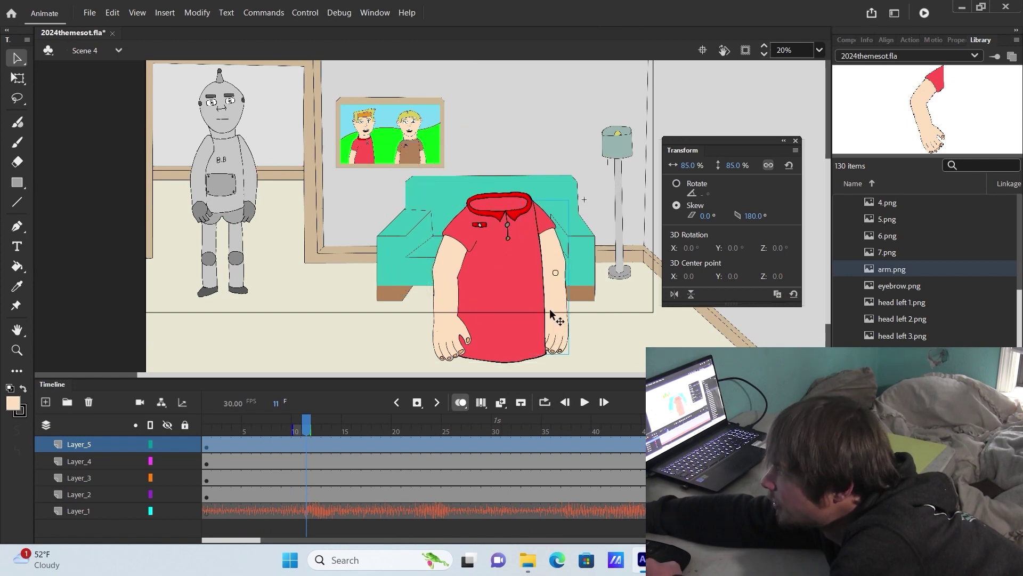
Step: Place the blond character's head on the red torso's collar and scale it to 70%
scroll(550, 303, "up", 3)
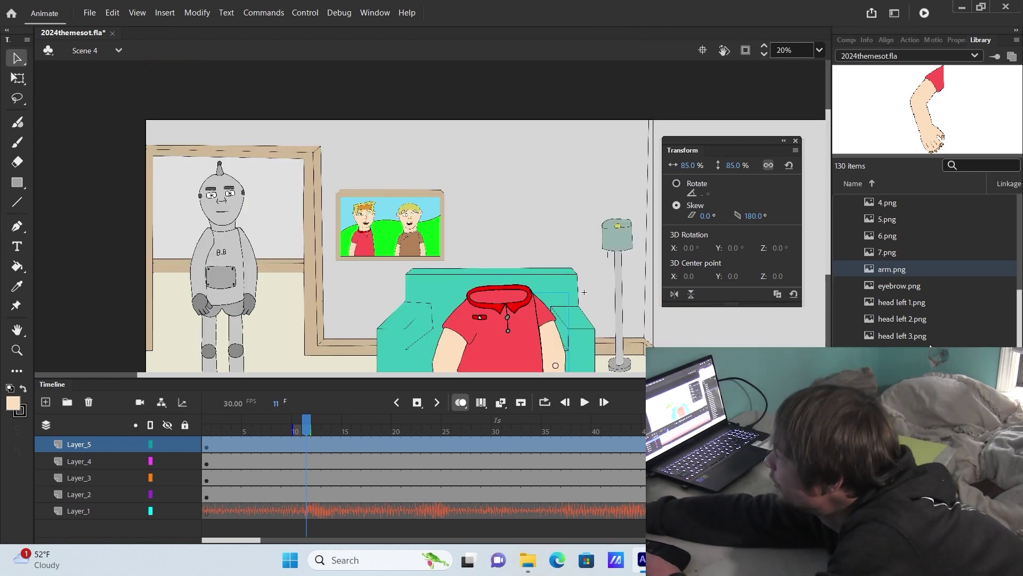
scroll(569, 246, "down", 3)
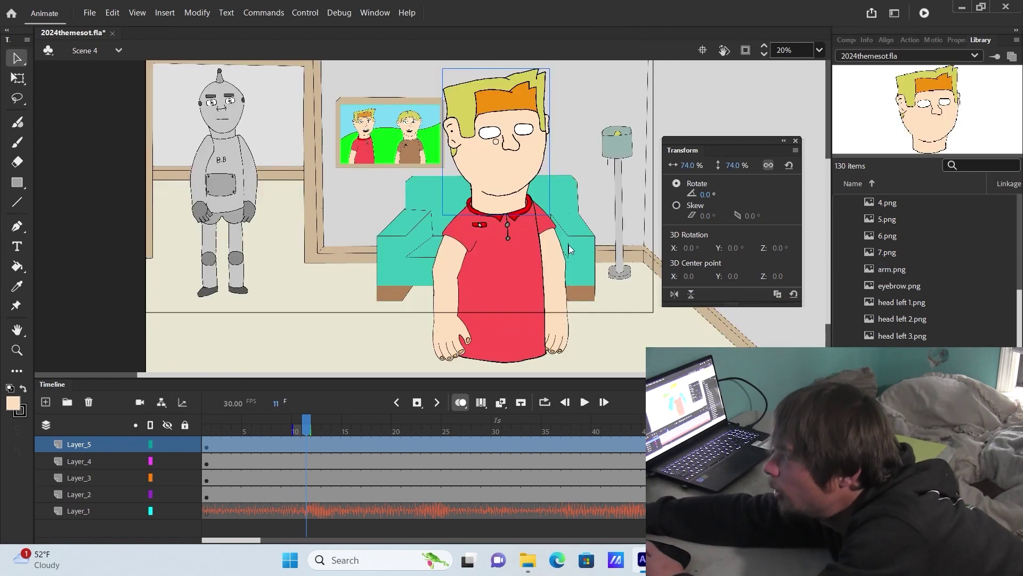
left_click(506, 256)
left_click(502, 191)
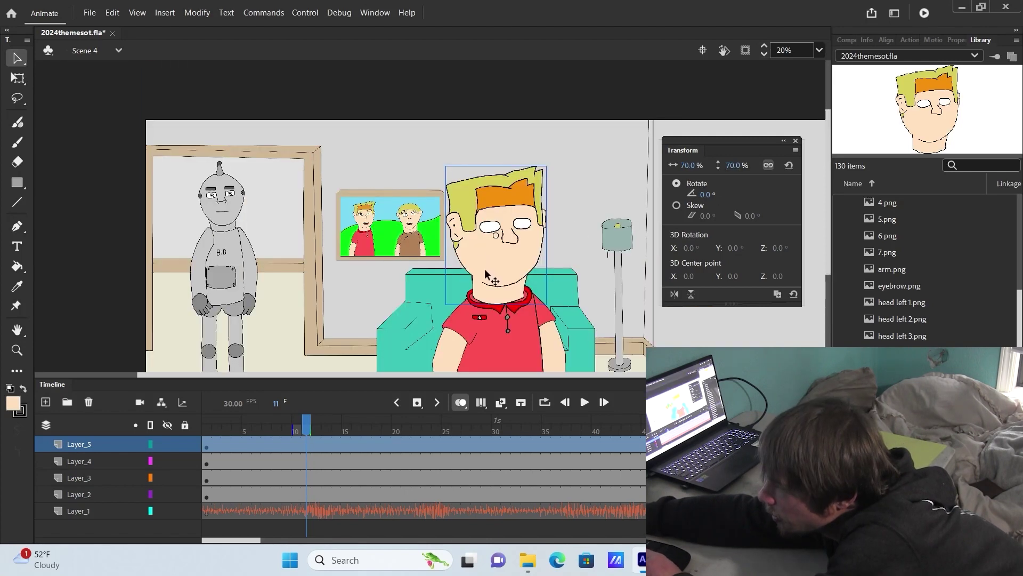
scroll(576, 265, "down", 3)
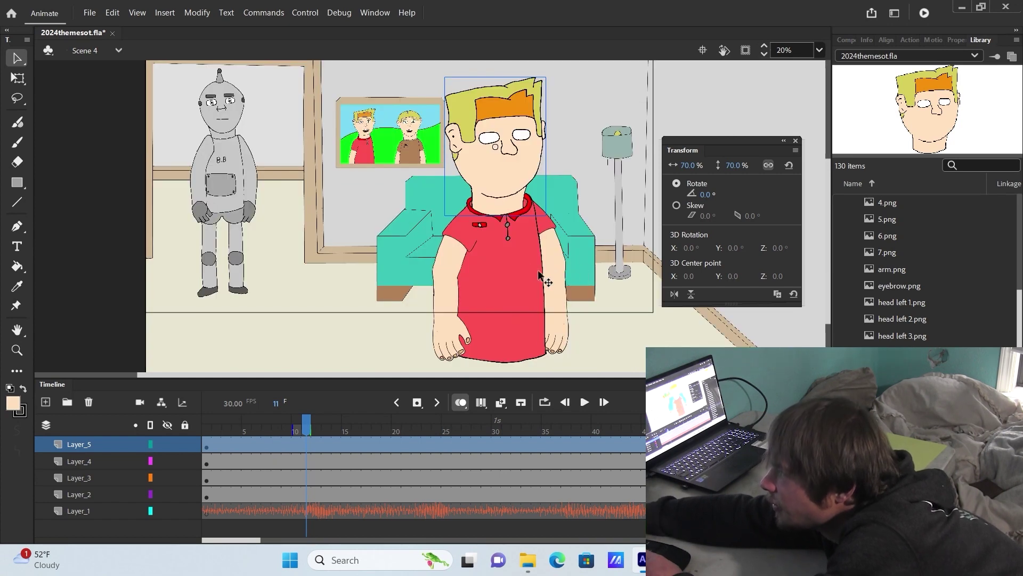
Step: Add a layer above Layer_5 and place teal pupils at 24% scale in both of the blond character's eyes
left_click(45, 402)
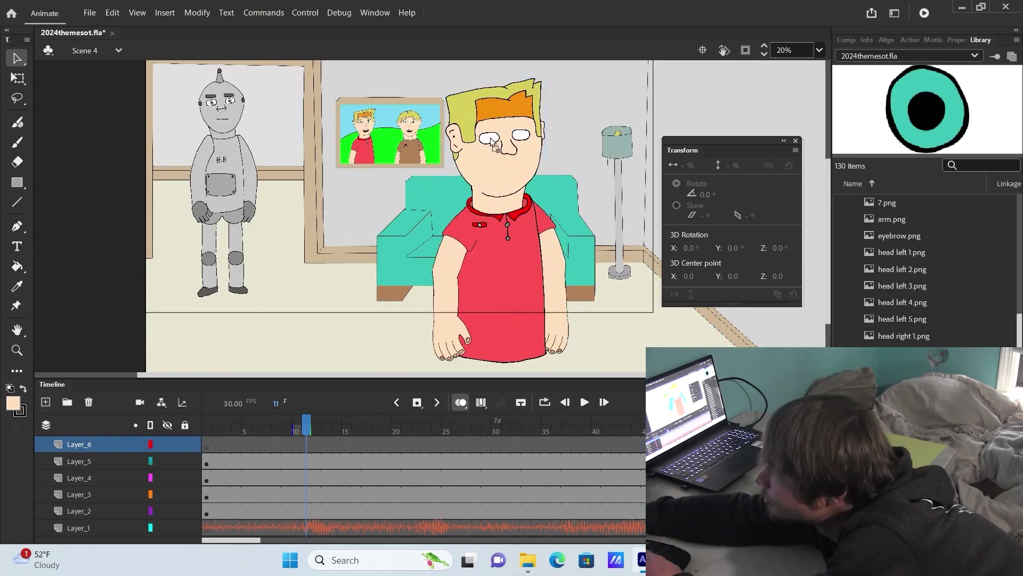
left_click_drag(903, 403, 489, 138)
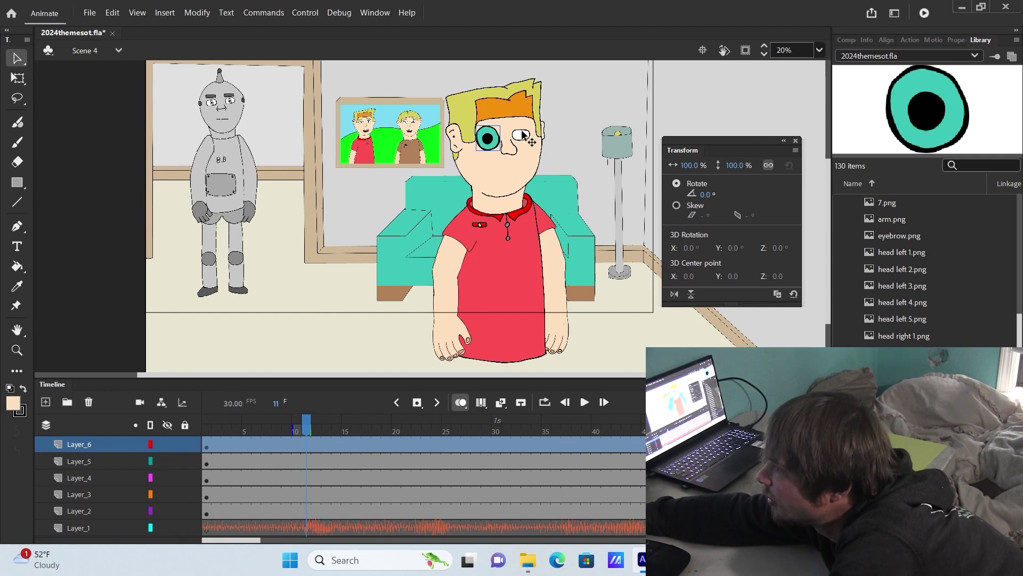
scroll(502, 133, "up", 5)
left_click_drag(736, 166, 728, 166)
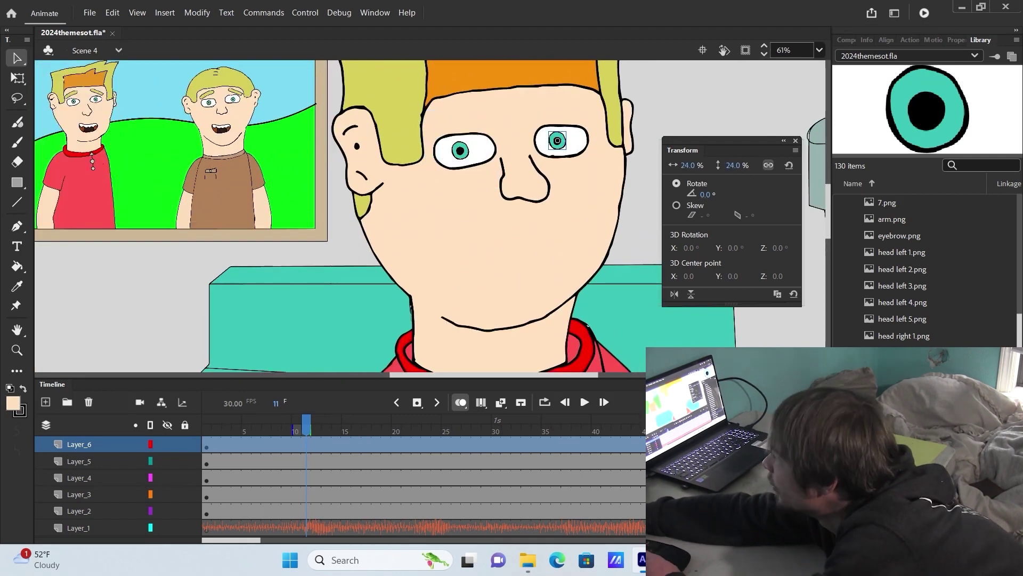
Step: Place eyebrow.png above both of the blond character's eyes on Layer_6 and save the file
scroll(910, 320, "up", 1)
left_click_drag(901, 287, 447, 218)
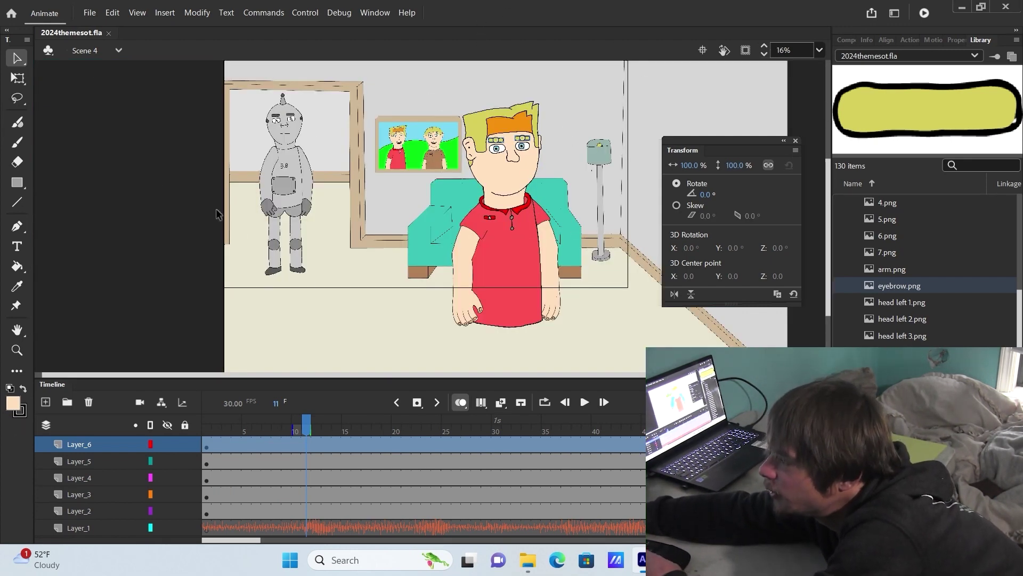
scroll(466, 261, "up", 1)
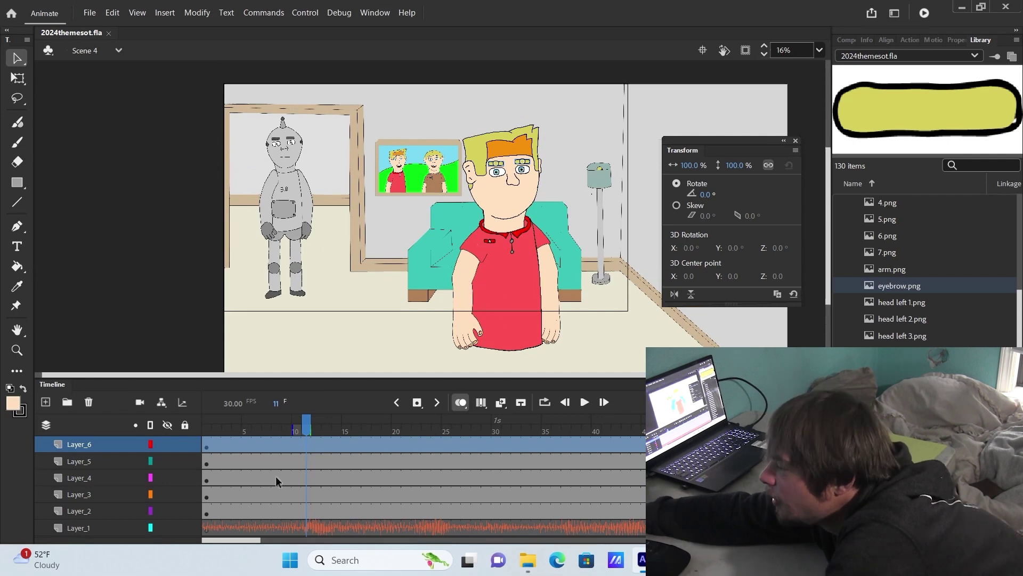
Step: Insert a keyframe at frame 20 on Layer_5 and delete the blond character's head from it
left_click_drag(210, 429, 316, 438)
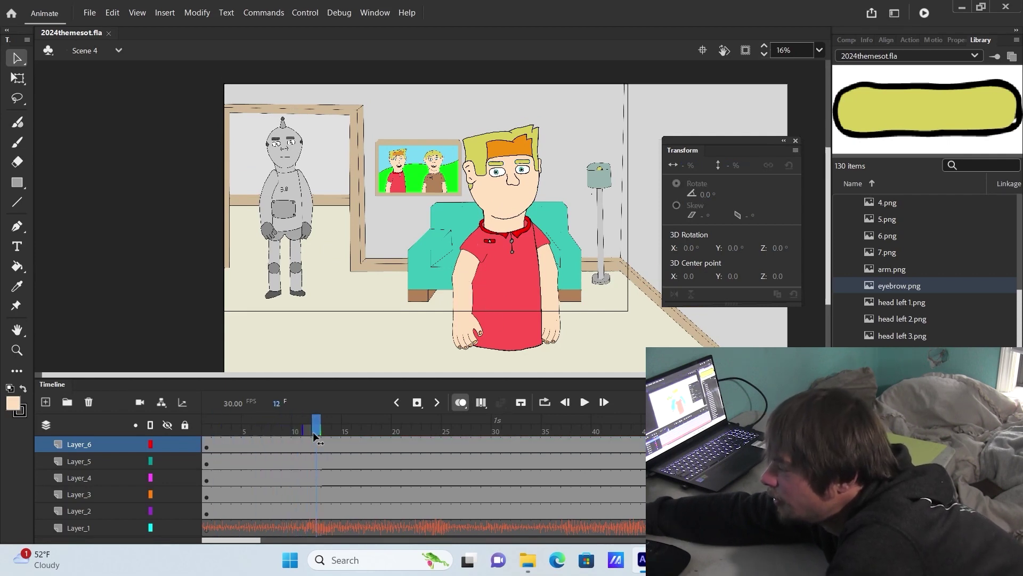
left_click_drag(403, 446, 433, 447)
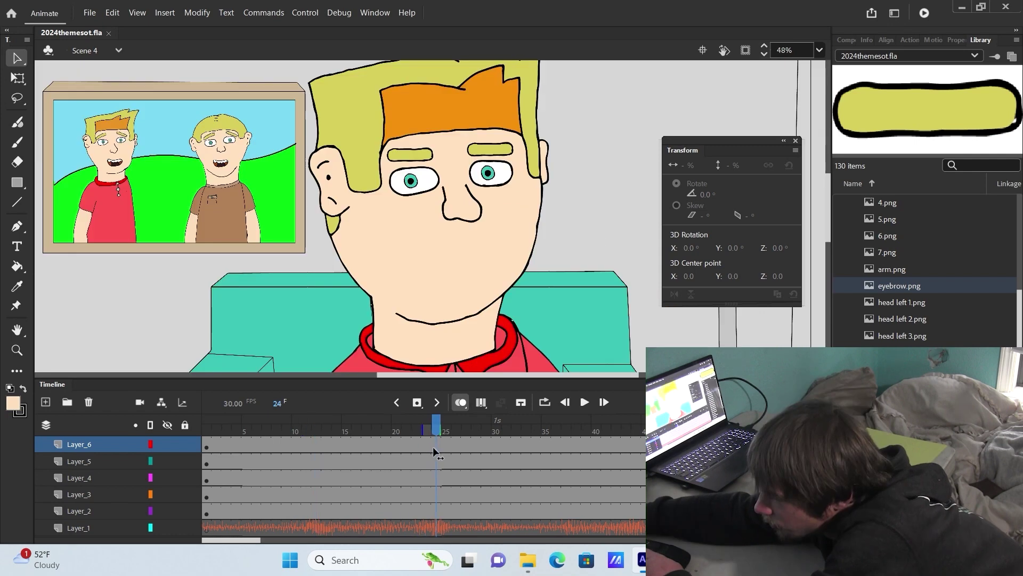
scroll(522, 219, "down", 1)
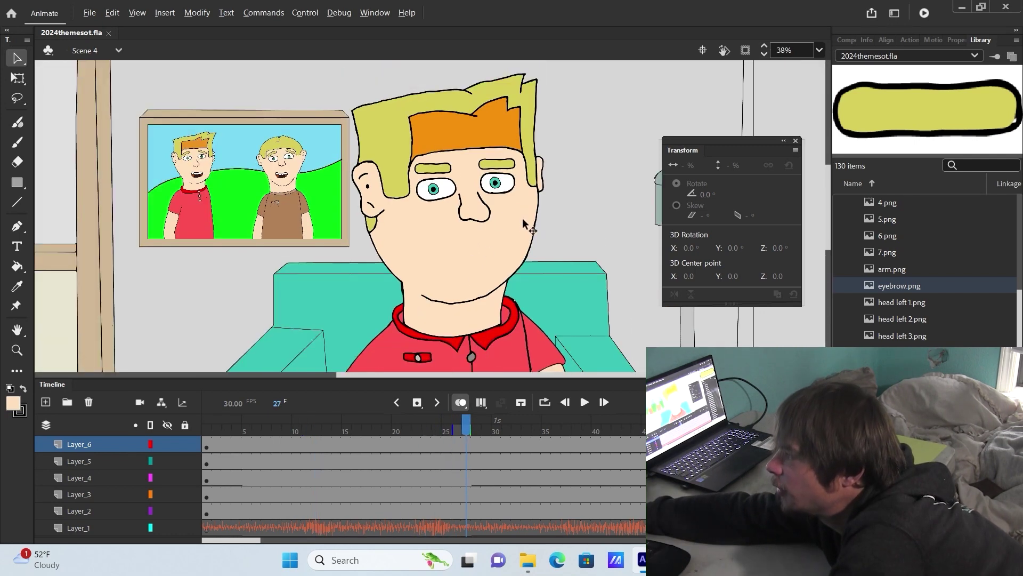
left_click(487, 276)
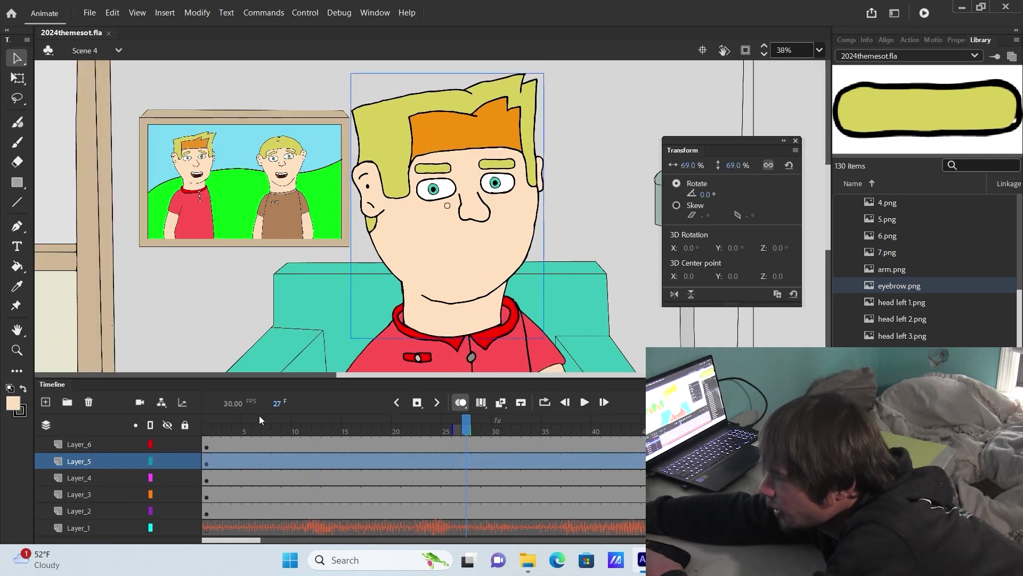
left_click(396, 427)
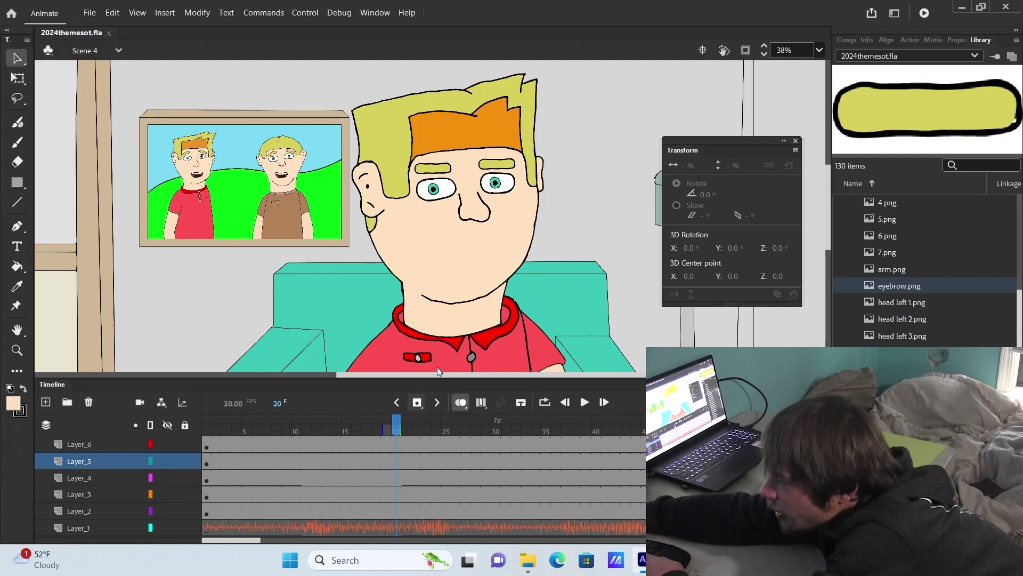
left_click(417, 247)
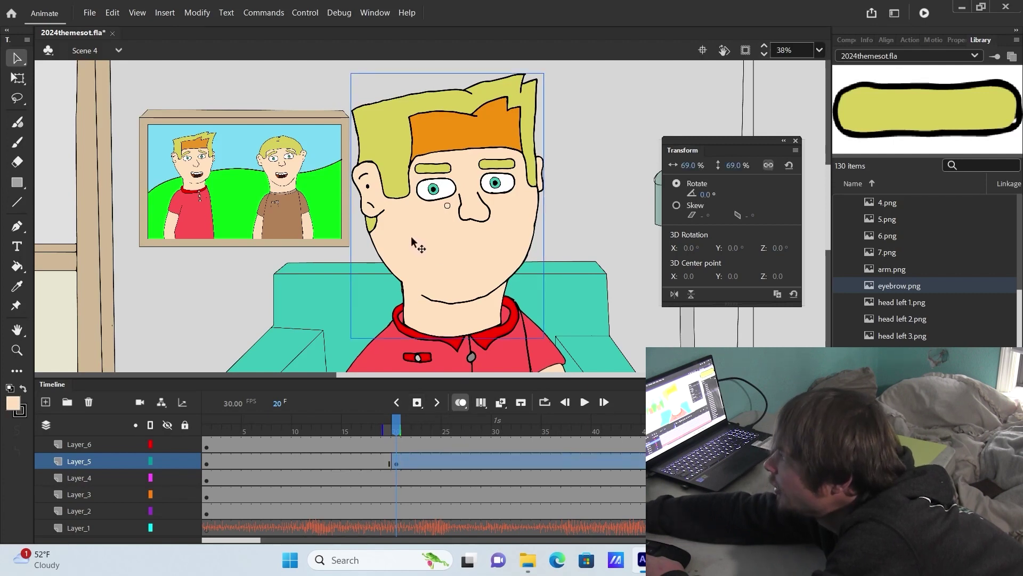
key("Delete")
Step: Insert a keyframe at frame 20 on Layer_6 and place the next head-turn drawing from the library on Layer_5 there
left_click(436, 192)
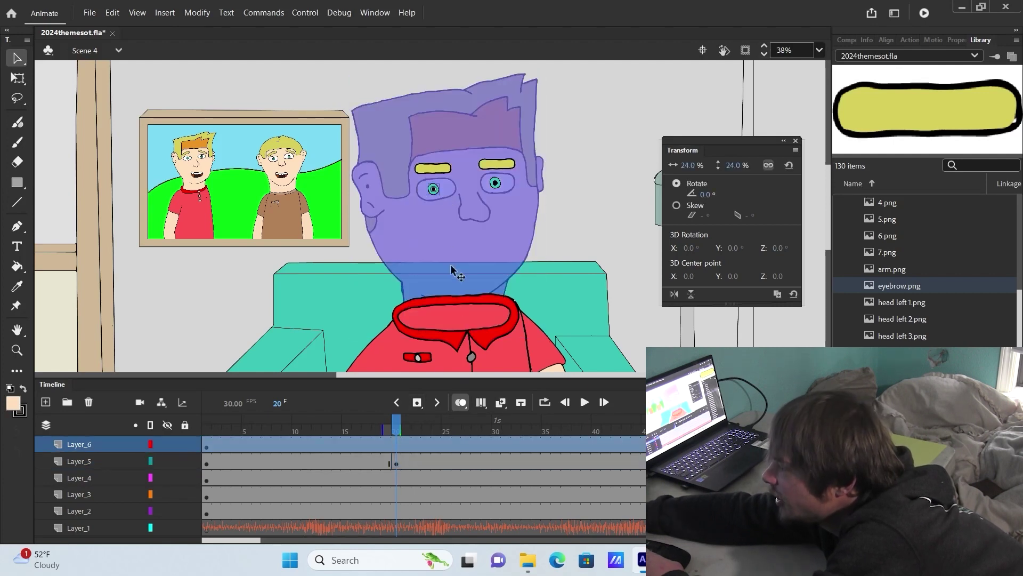
left_click(397, 464)
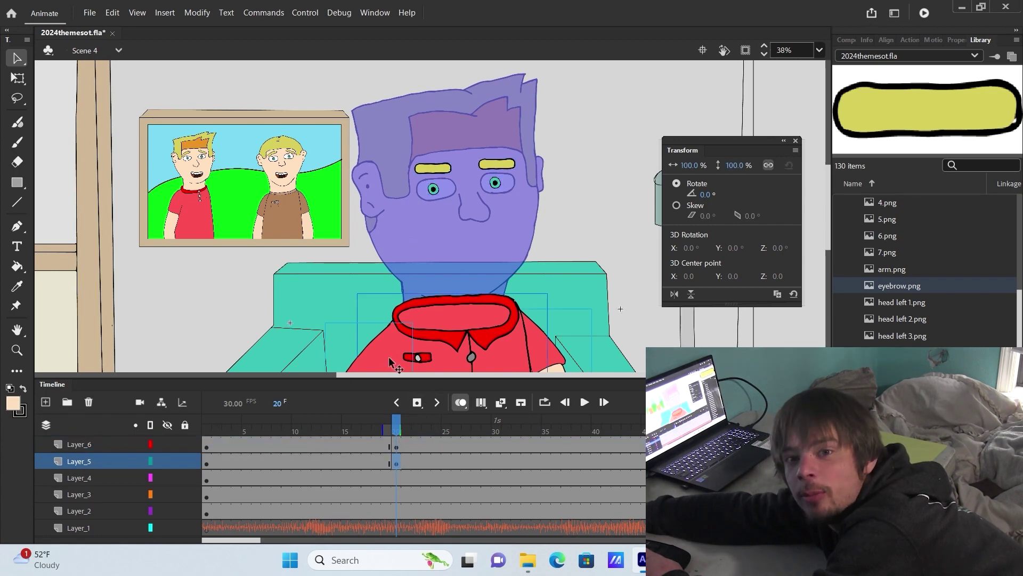
left_click(902, 369)
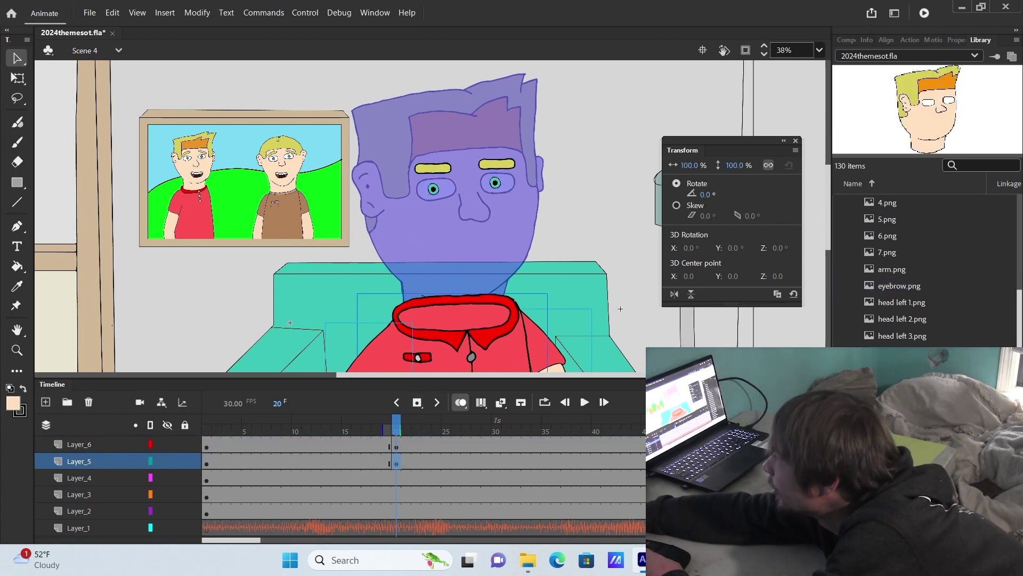
left_click(903, 352)
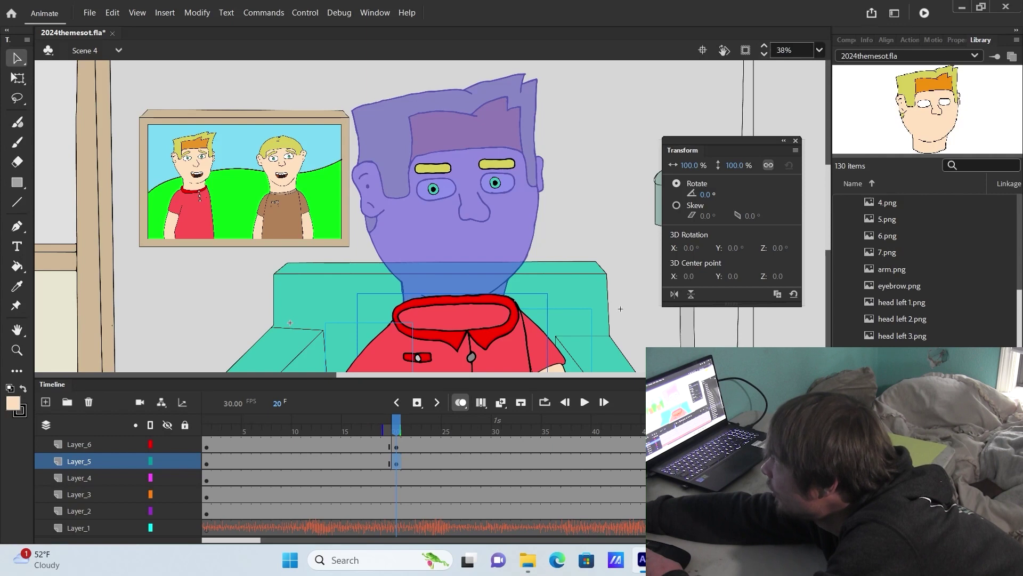
key("Down")
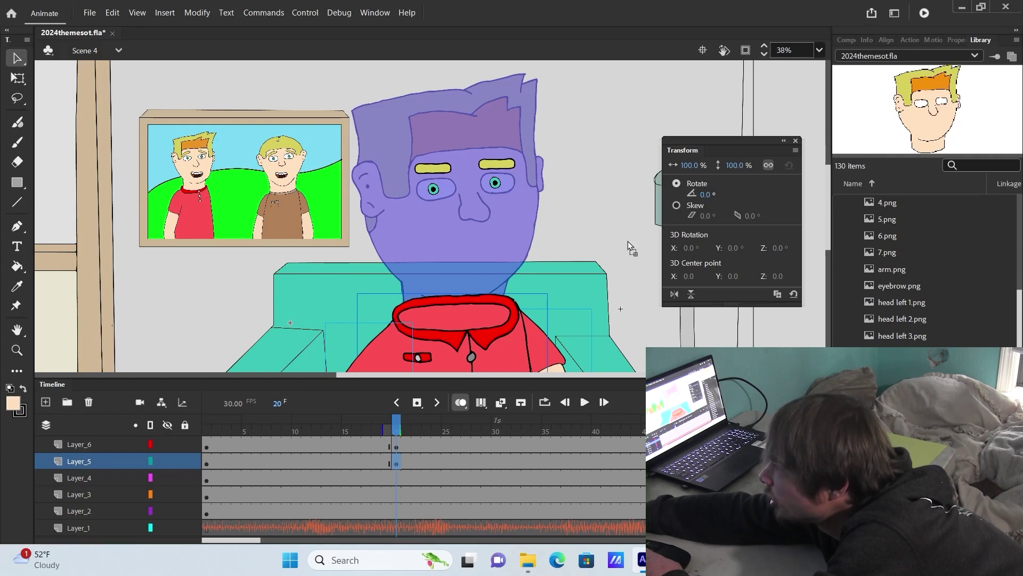
left_click_drag(473, 208, 474, 208)
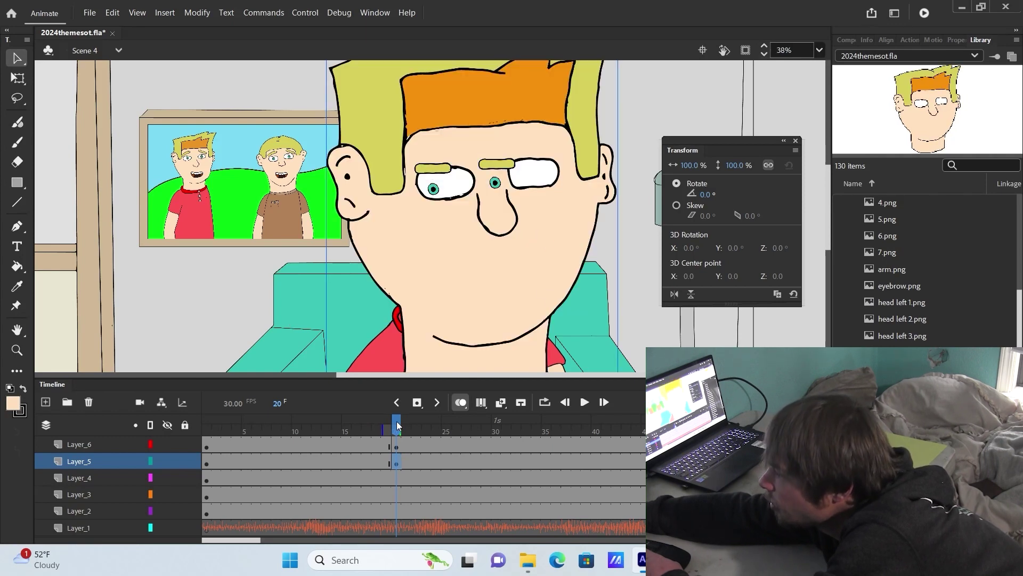
Step: Scale the new head at frame 20 to 69% like the head in frame 19 and seat it on the collar
left_click_drag(397, 425, 388, 424)
left_click(469, 272)
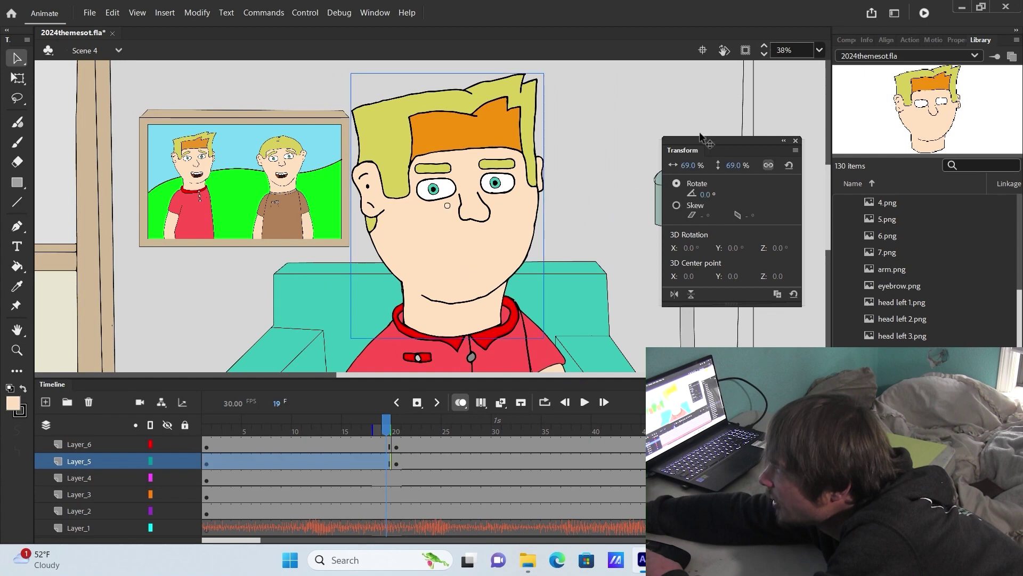
left_click(396, 428)
left_click(741, 165)
type("6")
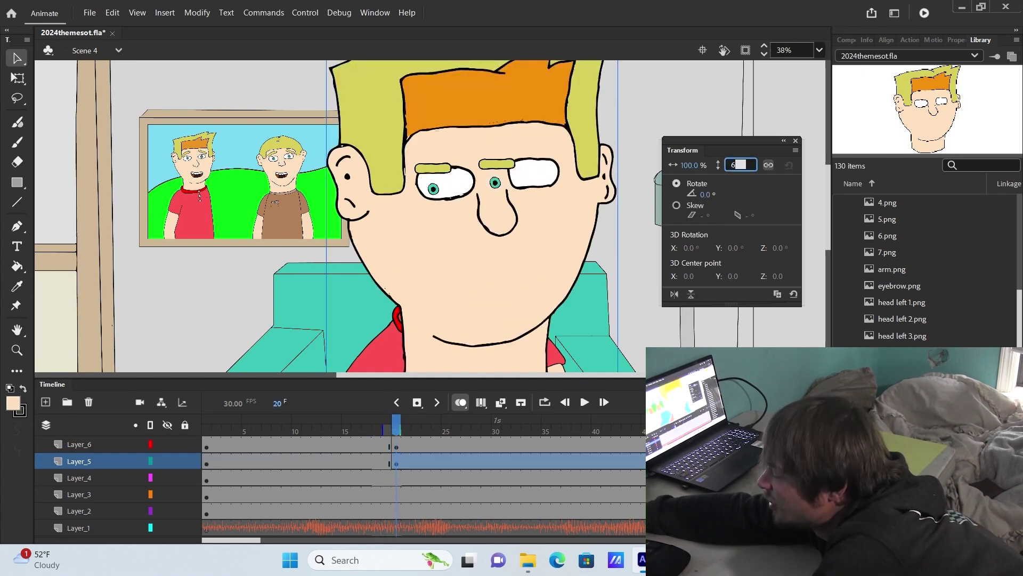
type("9")
key("Return")
left_click_drag(465, 334, 432, 323)
Step: Shift the pupils and eyebrows on Layer_6 at frame 20 to line up with the turned head's eyes
left_click(396, 445)
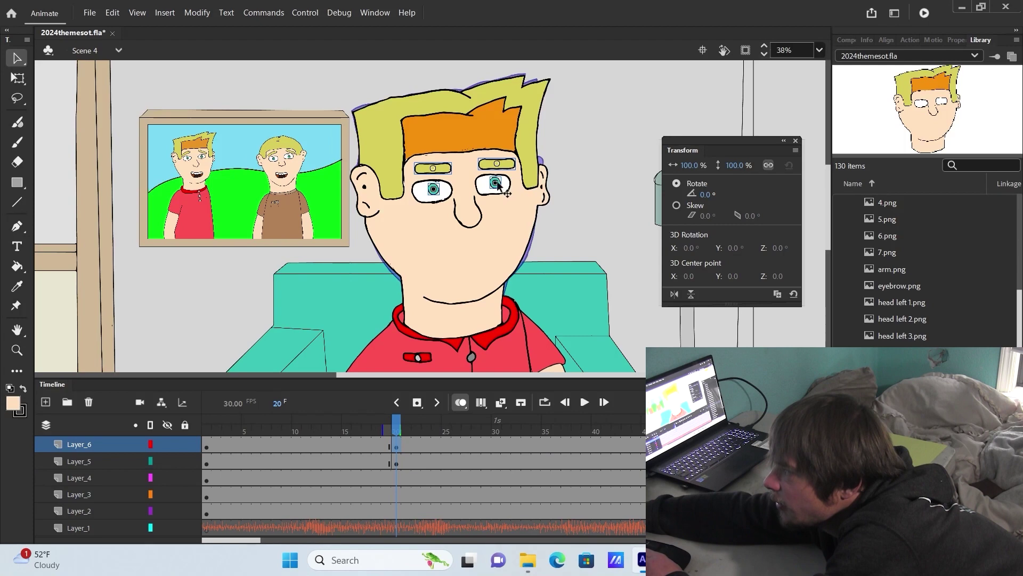
left_click_drag(497, 185, 491, 187)
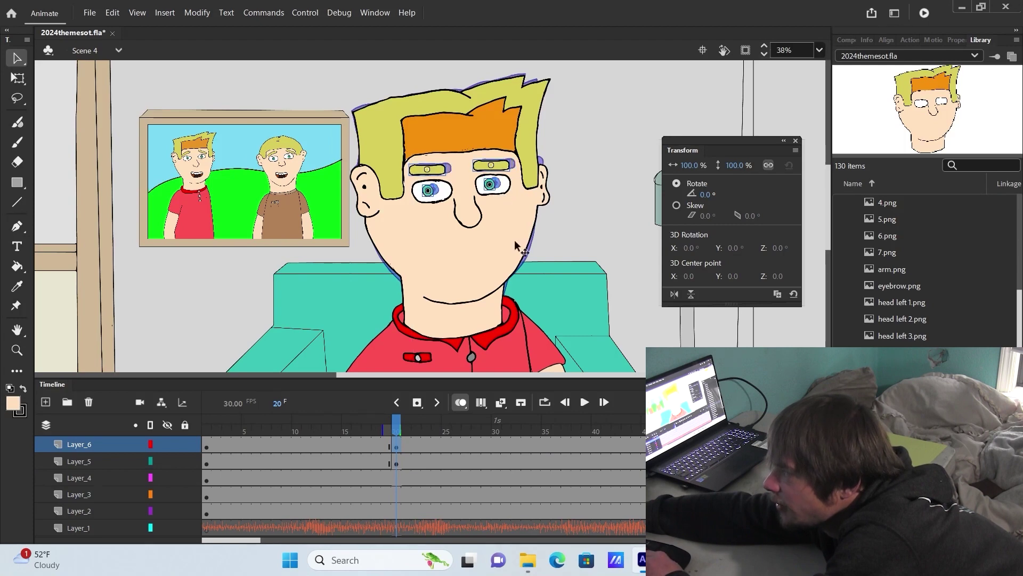
key("shift+Right")
Step: Insert keyframes at frame 23 on Layer_6 and Layer_5 and delete the head from Layer_5 there
left_click_drag(397, 424, 427, 445)
left_click(426, 446)
left_click(418, 403)
left_click(425, 460)
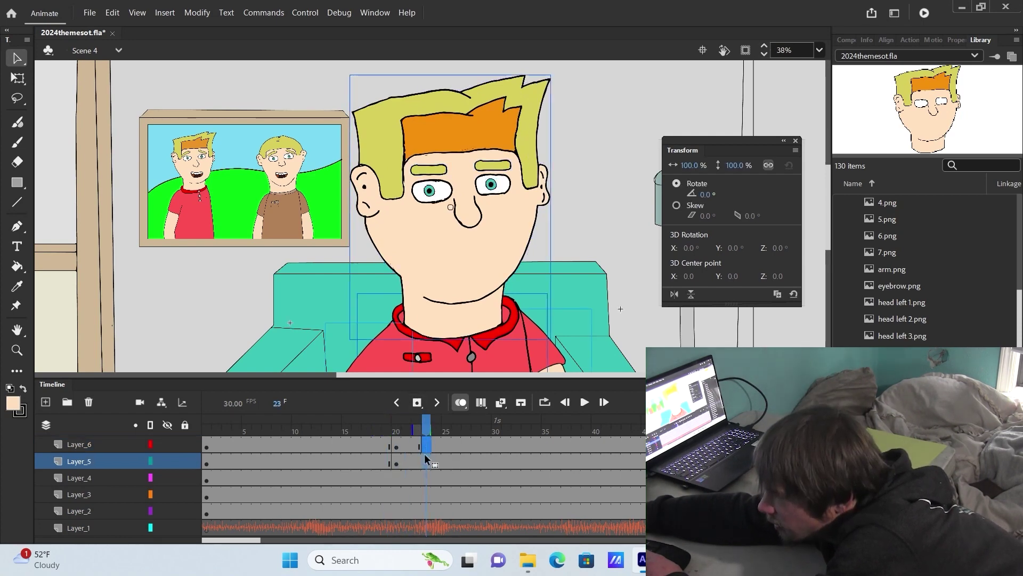
left_click(418, 402)
key("Delete")
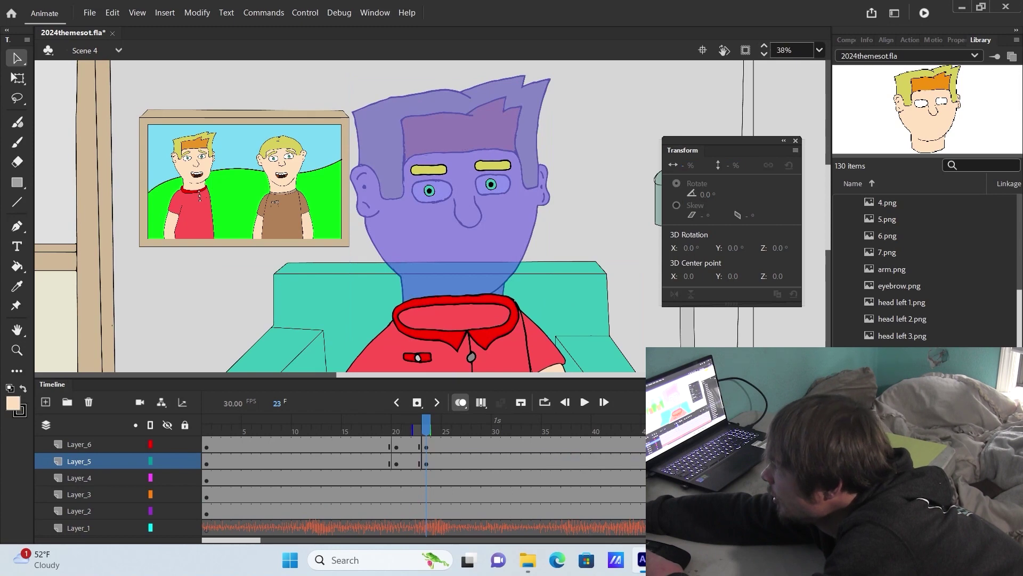
Step: Place the front-facing head on Layer_5 at frame 23 and scale it to 69%, matching the previous head
left_click(417, 425)
left_click(490, 264)
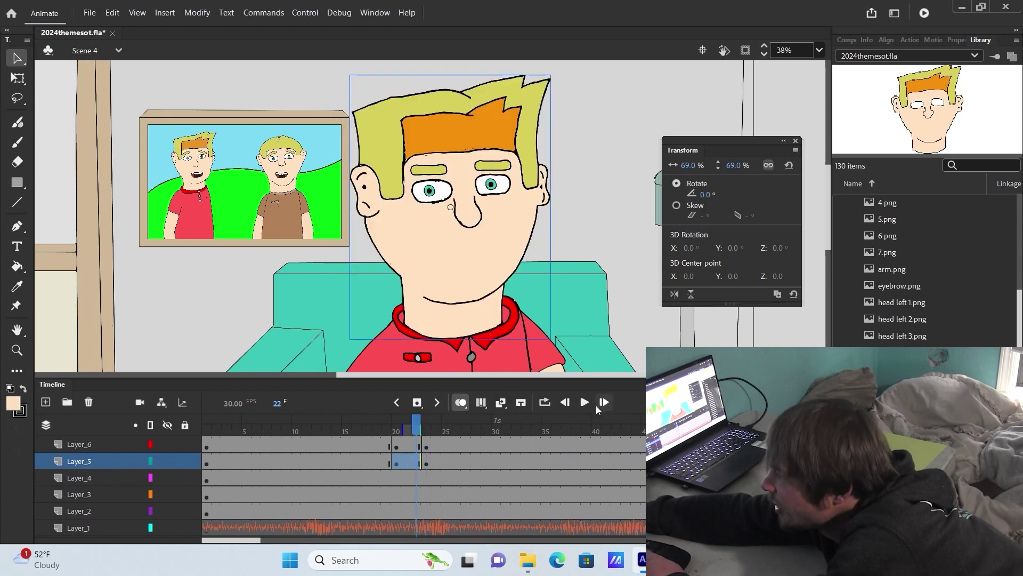
left_click(598, 406)
left_click(740, 164)
type("6")
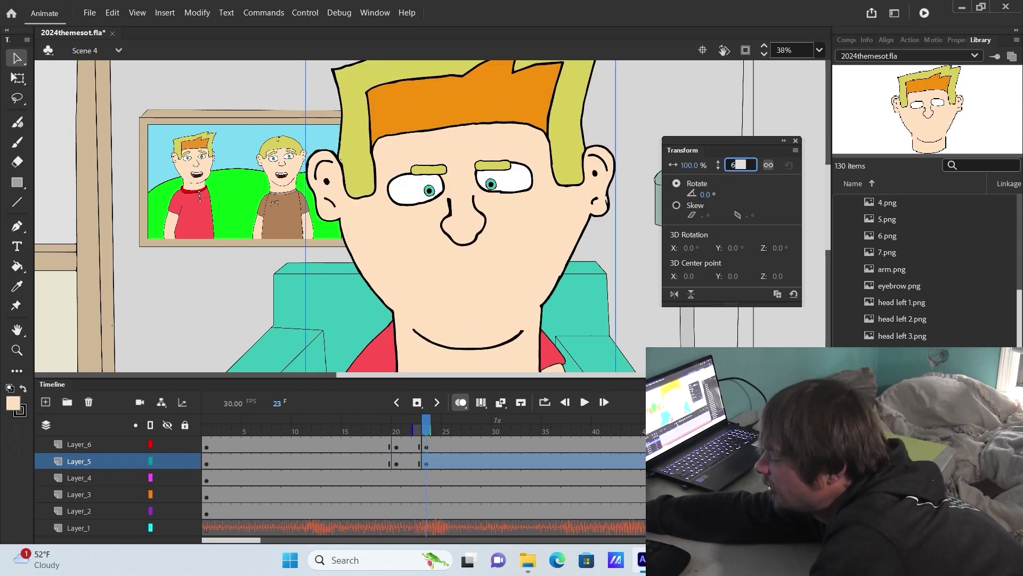
type("9")
key("Return")
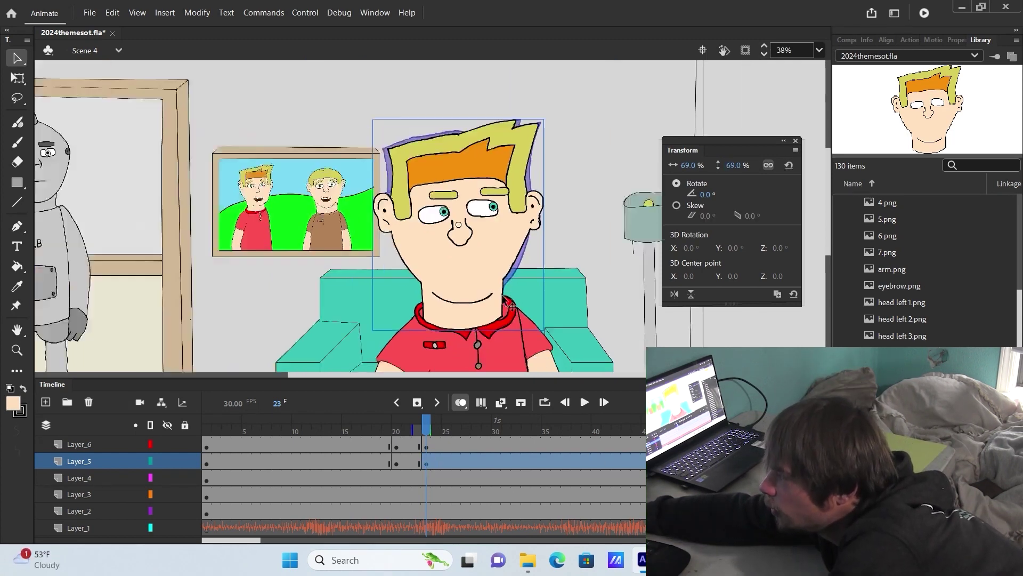
Step: Replace the blond character's torso on Layer_5 at frame 23 with the front-facing red torso from the library
scroll(503, 296, "down", 1)
scroll(503, 296, "down", 3)
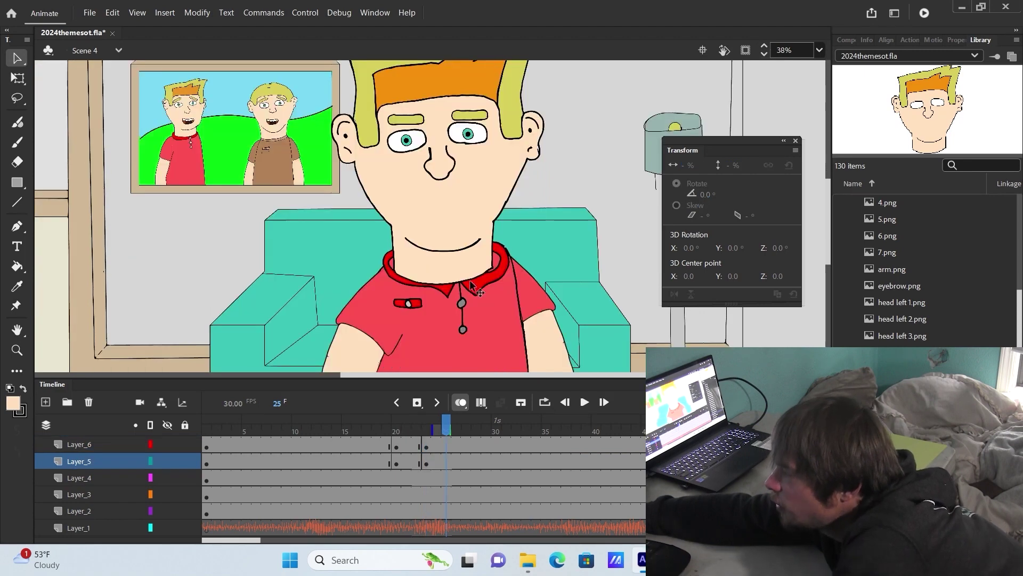
scroll(463, 293, "down", 3)
left_click(352, 247)
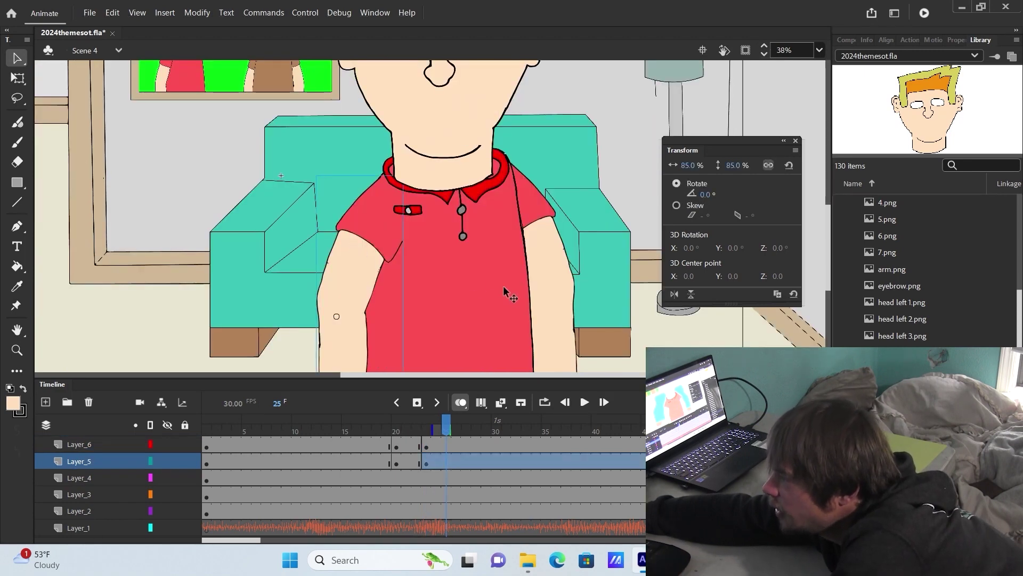
key("comma")
key("comma")
left_click(447, 262)
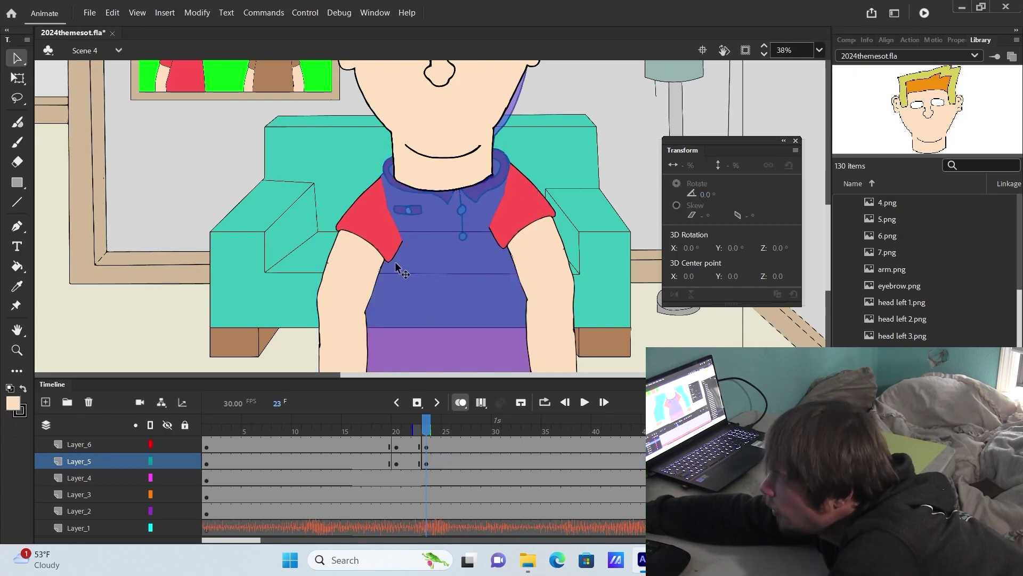
key("ctrl+z")
key("Delete")
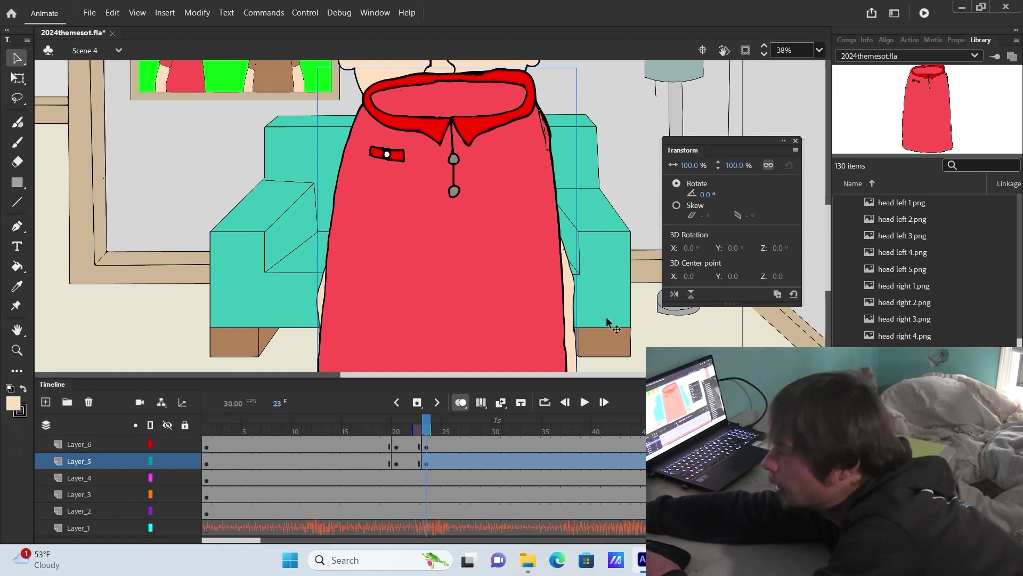
Step: Scale the front-facing torso at frame 23 to 73% and fit it between the arms below the neck
left_click(410, 432)
left_click(425, 431)
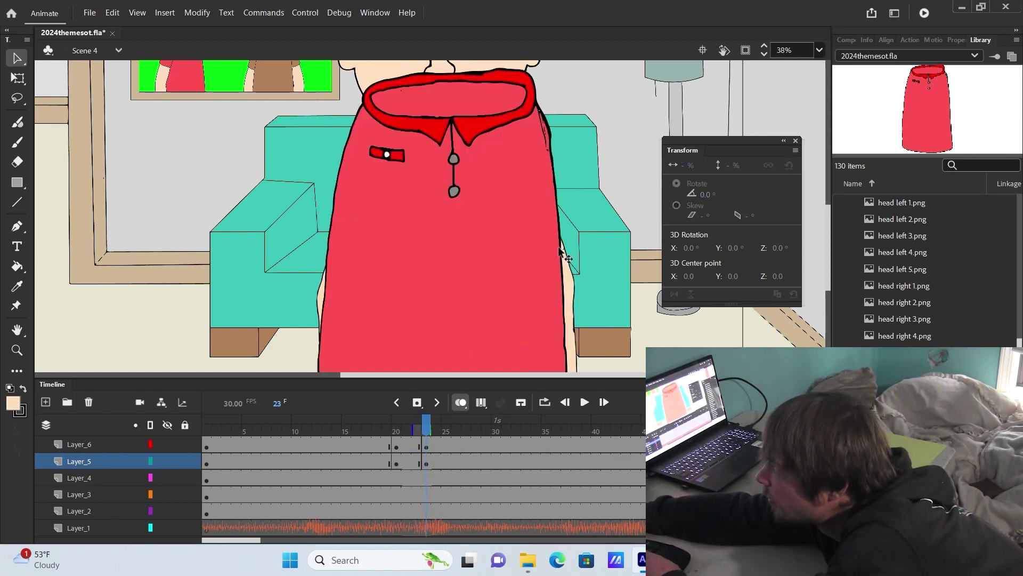
key("ctrl+z")
left_click_drag(444, 279, 445, 264)
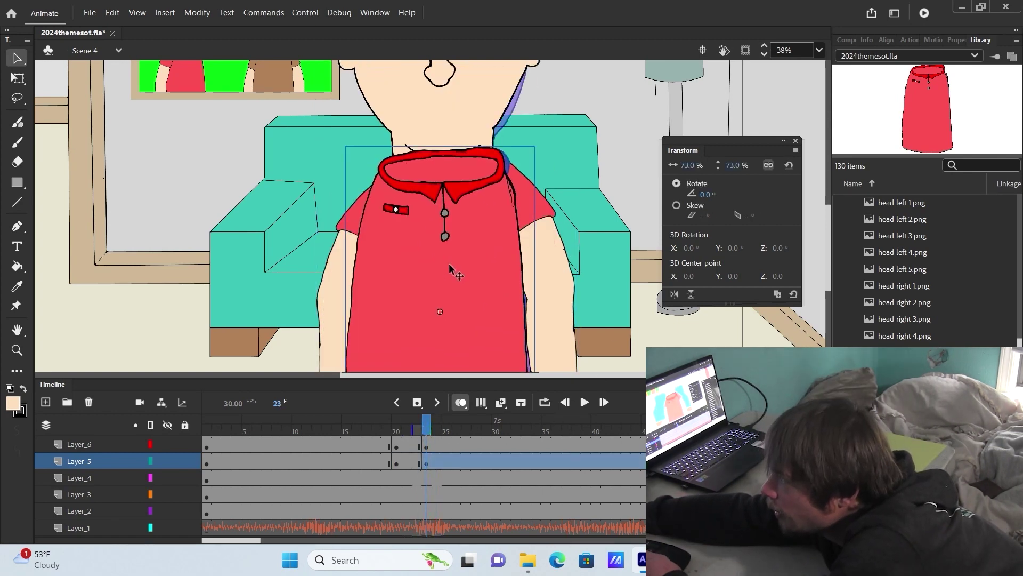
scroll(503, 254, "down", 2)
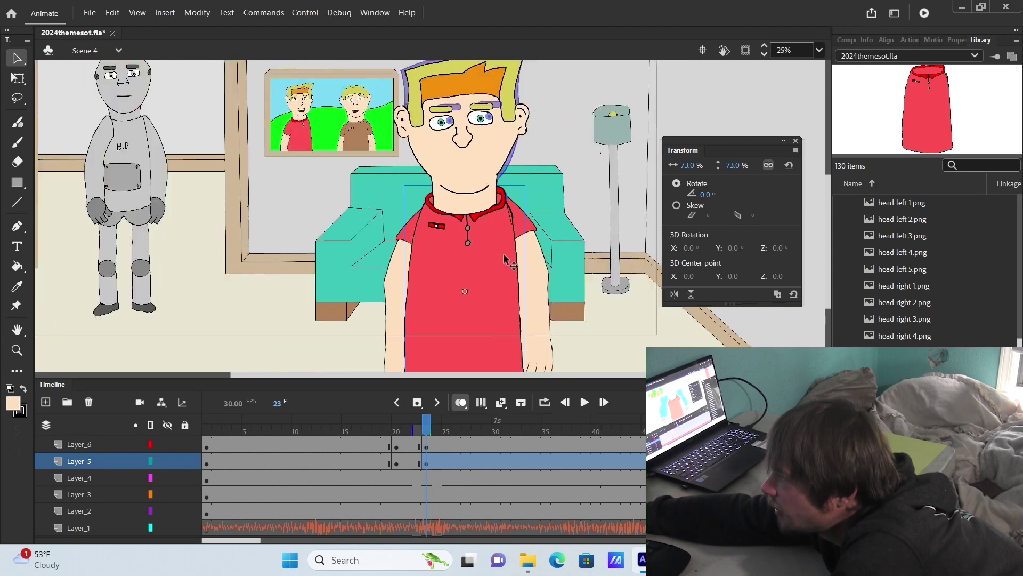
Step: Nudge the blond character's arms into line with the new front-facing torso
mouse_move(425, 433)
left_mouse_down()
mouse_move(396, 434)
mouse_move(433, 437)
left_mouse_up()
left_click(386, 316)
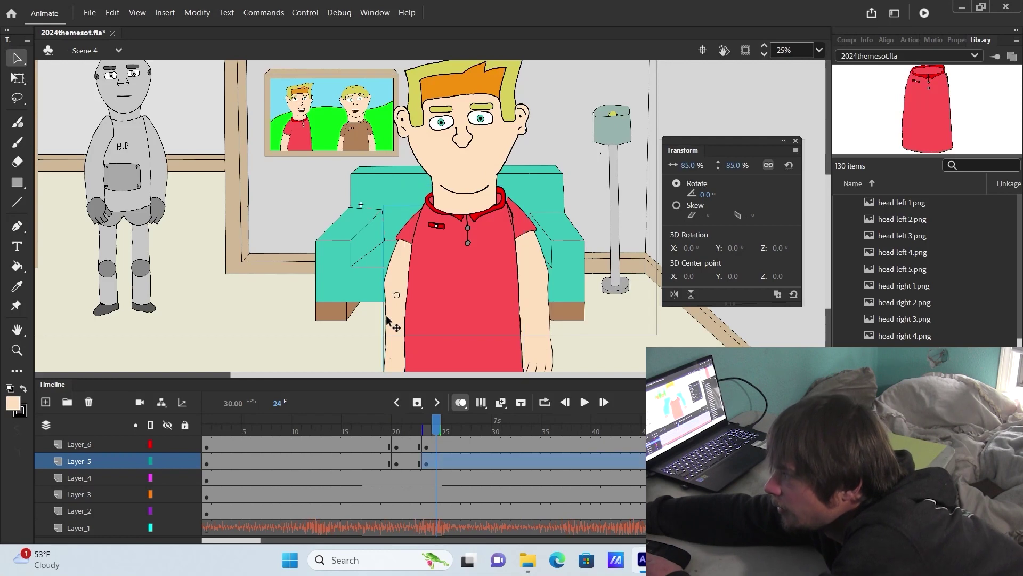
left_click_drag(386, 320, 386, 314)
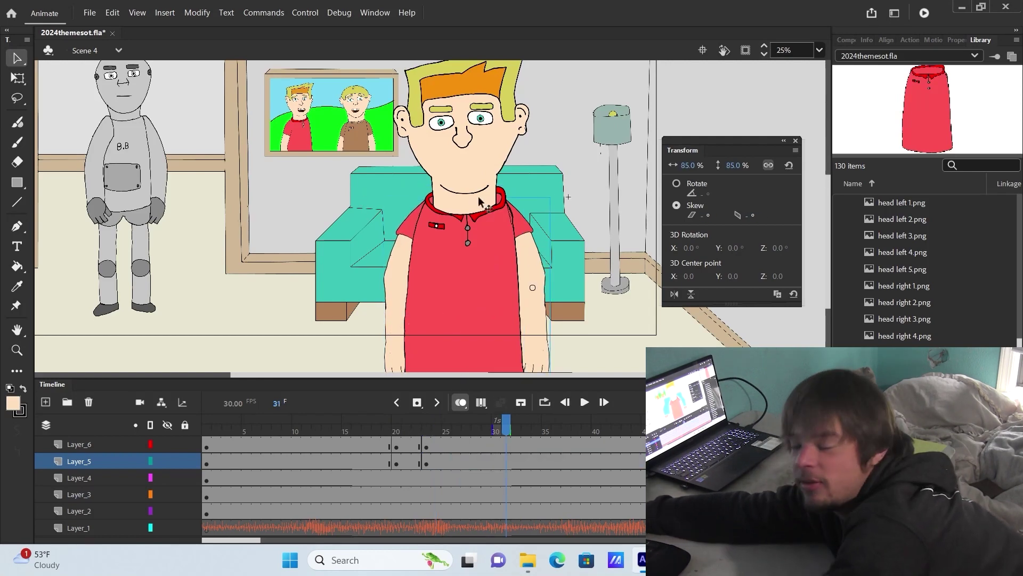
Step: Insert a keyframe at frame 33 on the eyebrow and pupil layer, Layer_6, keeping Layer_5 without one
scroll(489, 116, "up", 1)
scroll(489, 118, "up", 4)
key("period")
key("period")
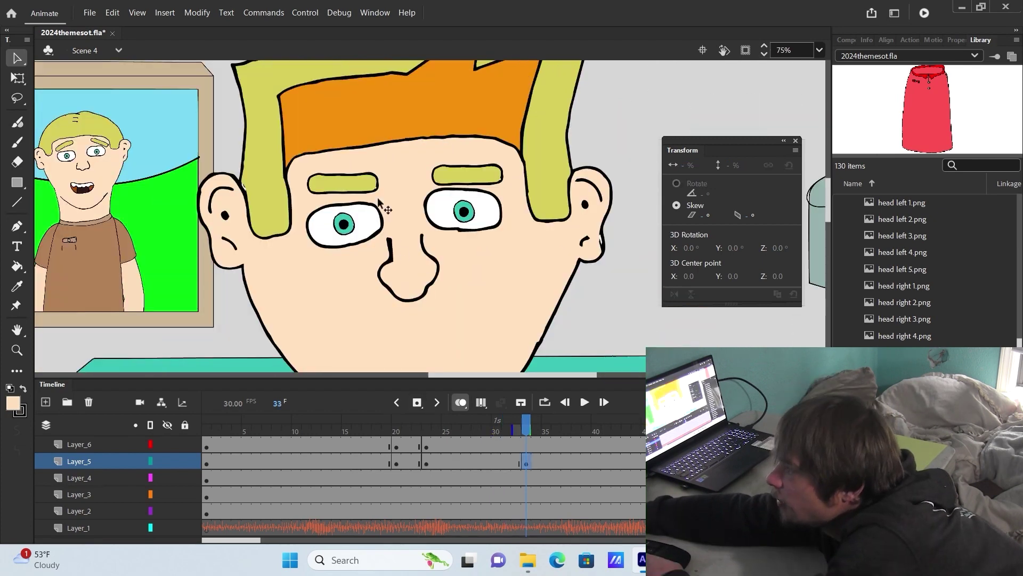
left_click(366, 190)
left_click(526, 462)
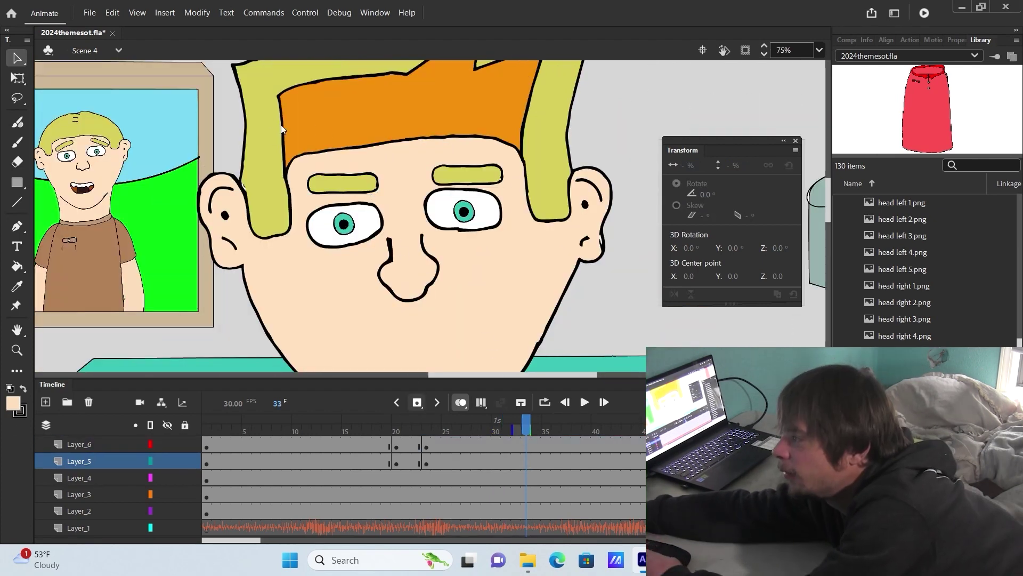
left_click(364, 182)
key("F6")
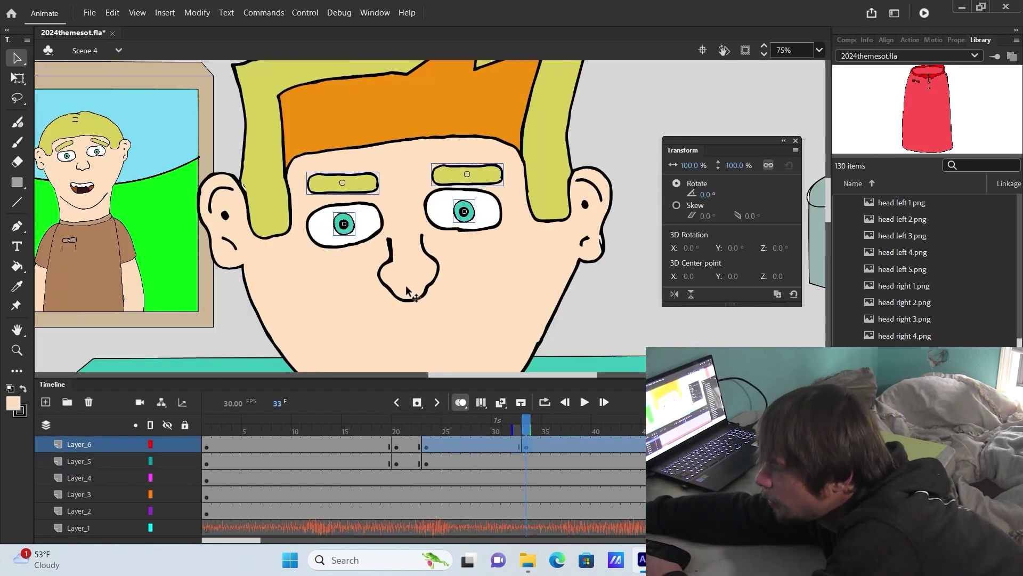
Step: Tilt the eyebrows at frame 33 into a worried look, rotating one to -11° and the other to 8°
left_click(376, 175)
left_click(368, 183)
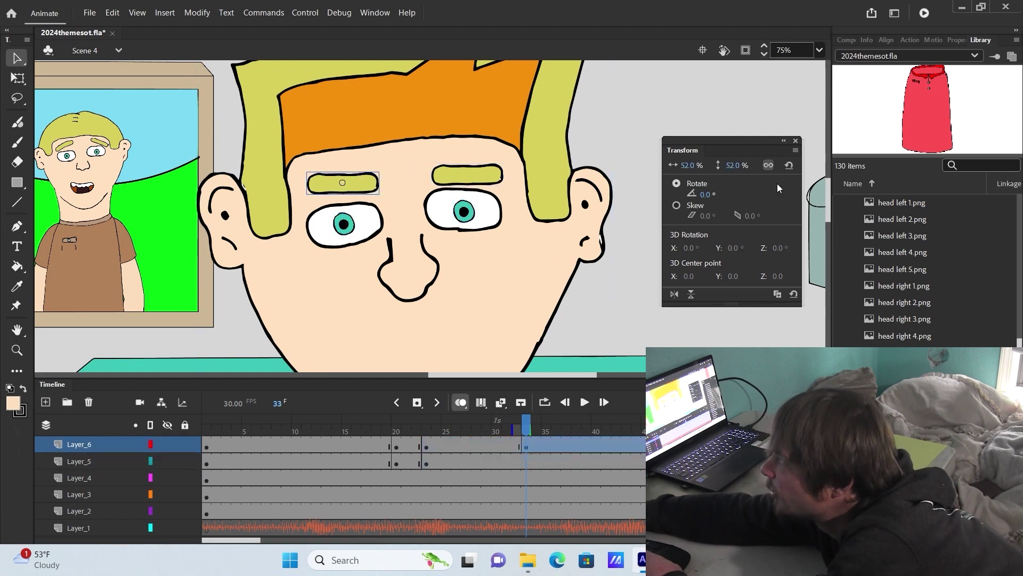
left_click_drag(716, 199, 707, 202)
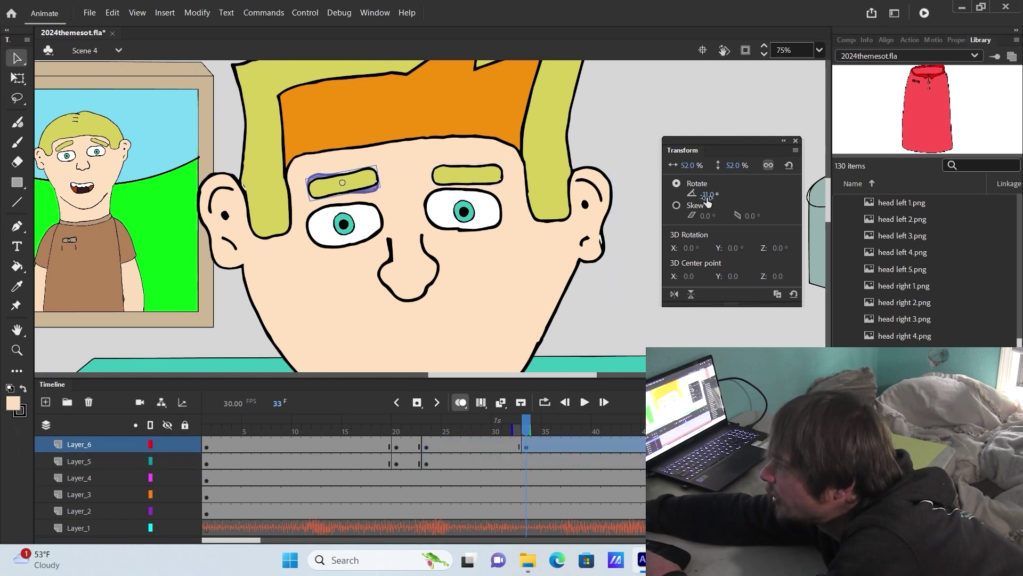
left_click(487, 181)
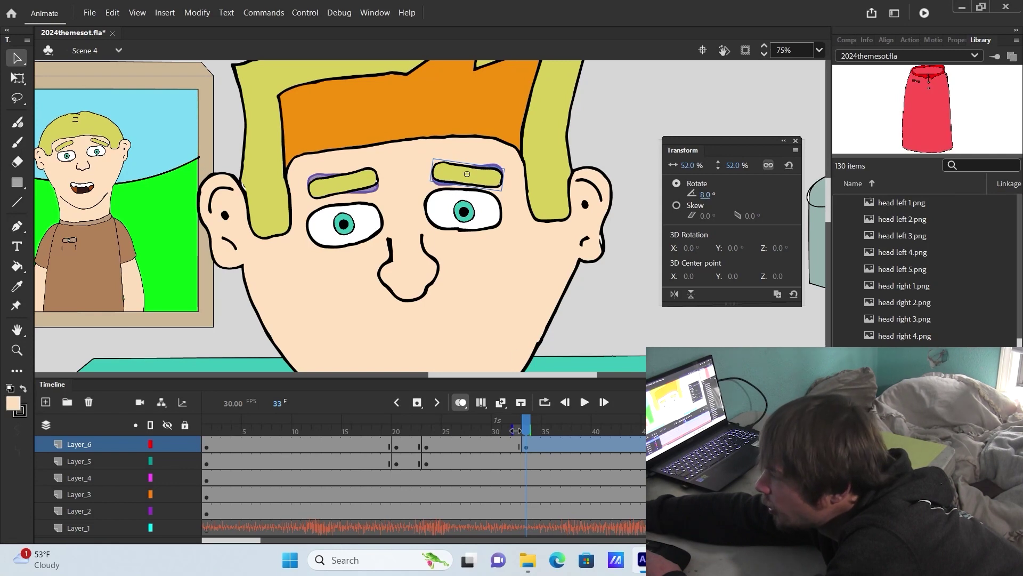
Step: Add Layer_6 keyframes at frames 34 and 35 and tilt both eyebrows further, the second one to 17° and 22°
left_click(535, 432)
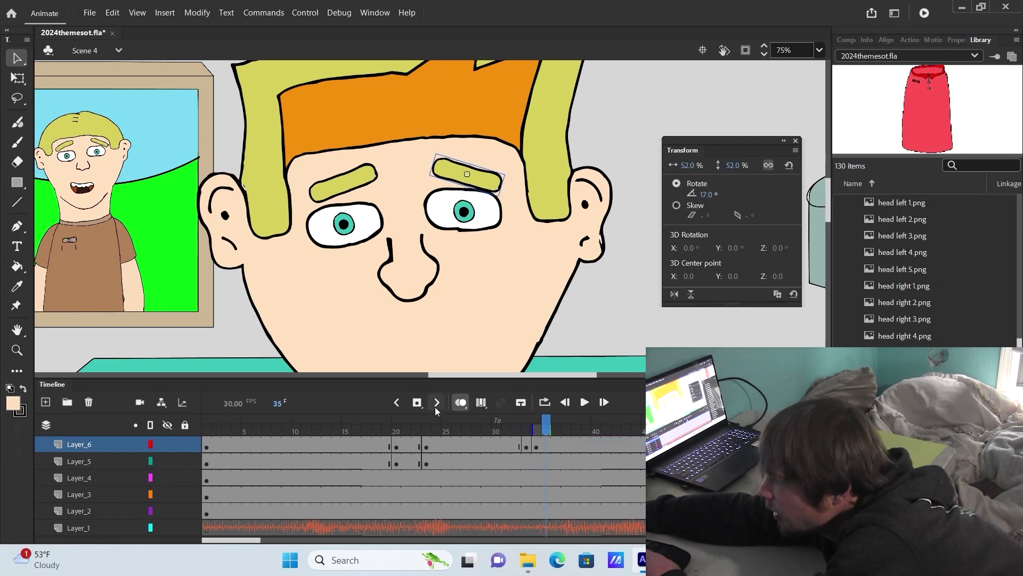
left_click(417, 403)
left_click(360, 187)
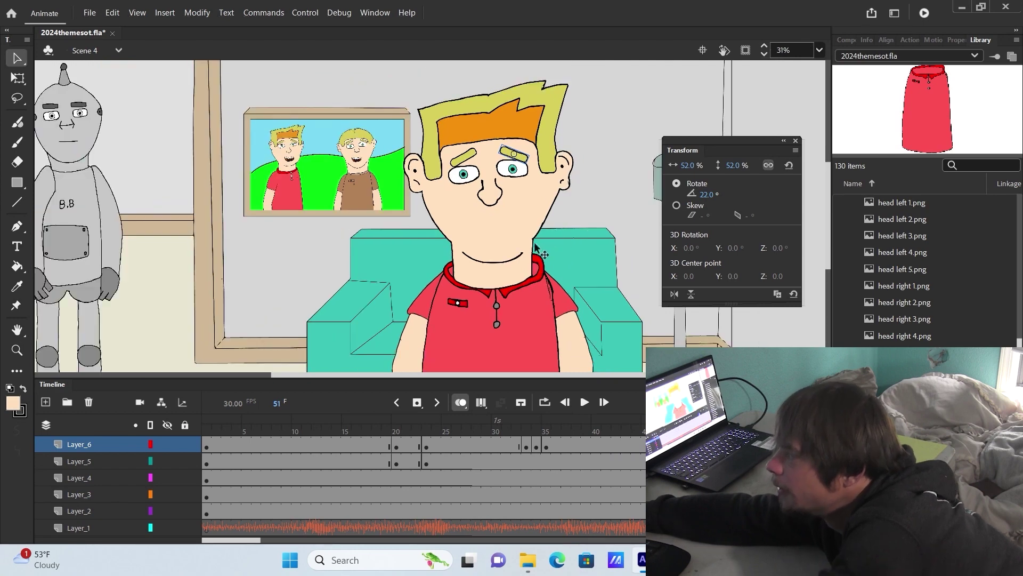
Step: Insert a keyframe at frame 51 on Layer_6 and place head left 1.png on Layer_5 at that frame
left_click(540, 449)
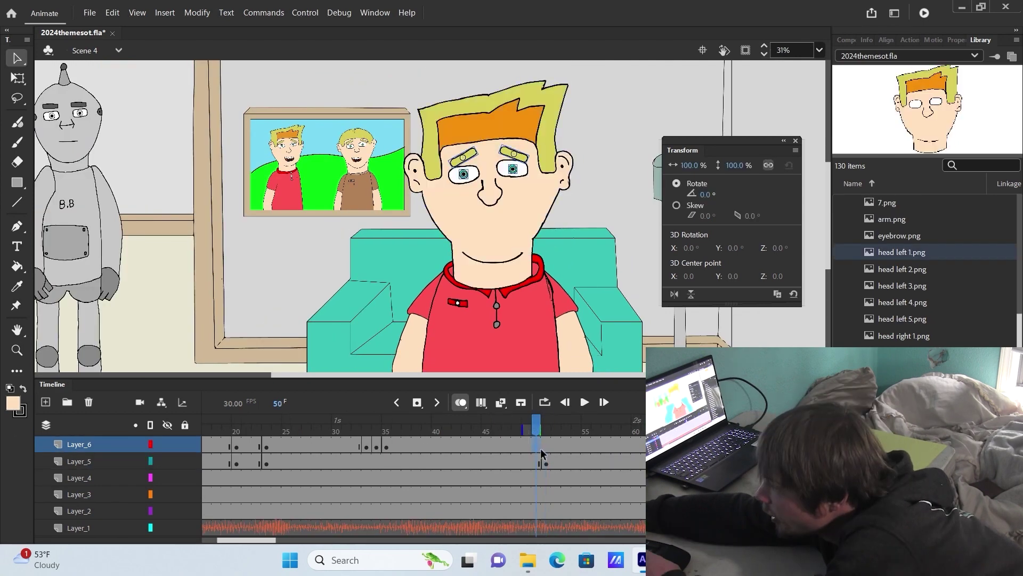
left_click(543, 449)
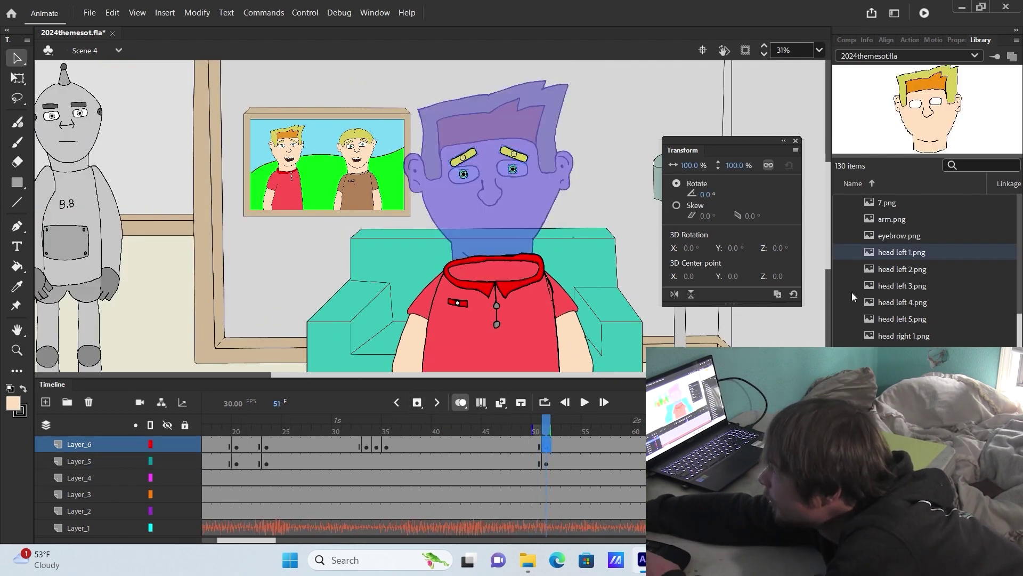
left_click_drag(907, 252, 519, 318)
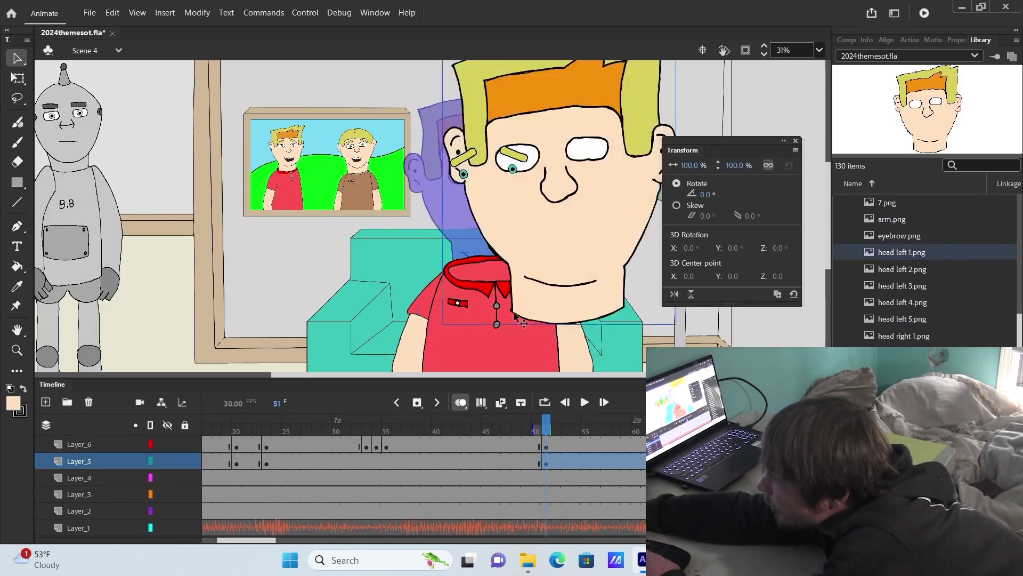
Step: Scale head left 1.png on Layer_5 at frame 51 to 69%, matching the head in the previous frame
key("comma")
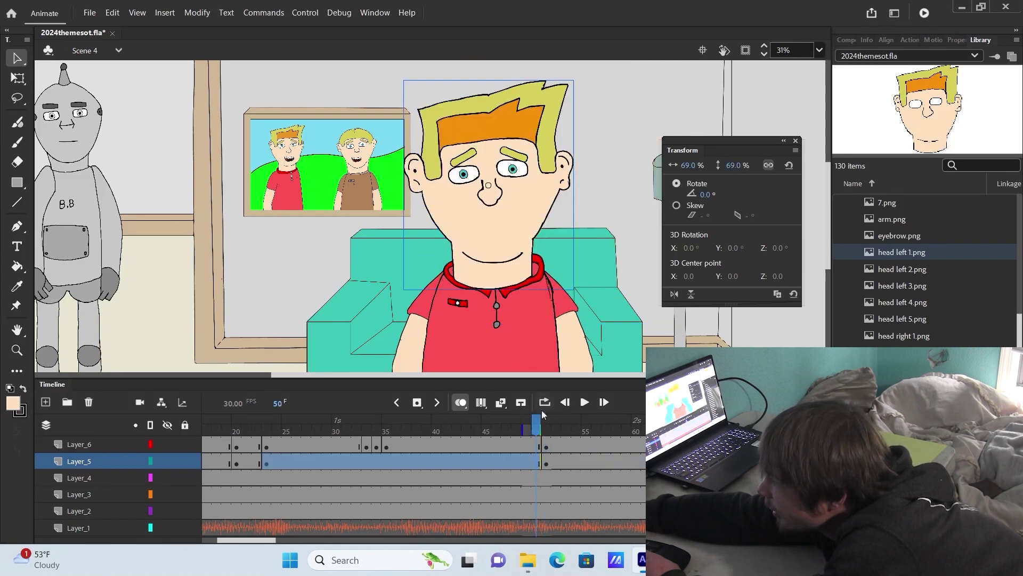
left_click(543, 416)
left_click(736, 161)
type("69")
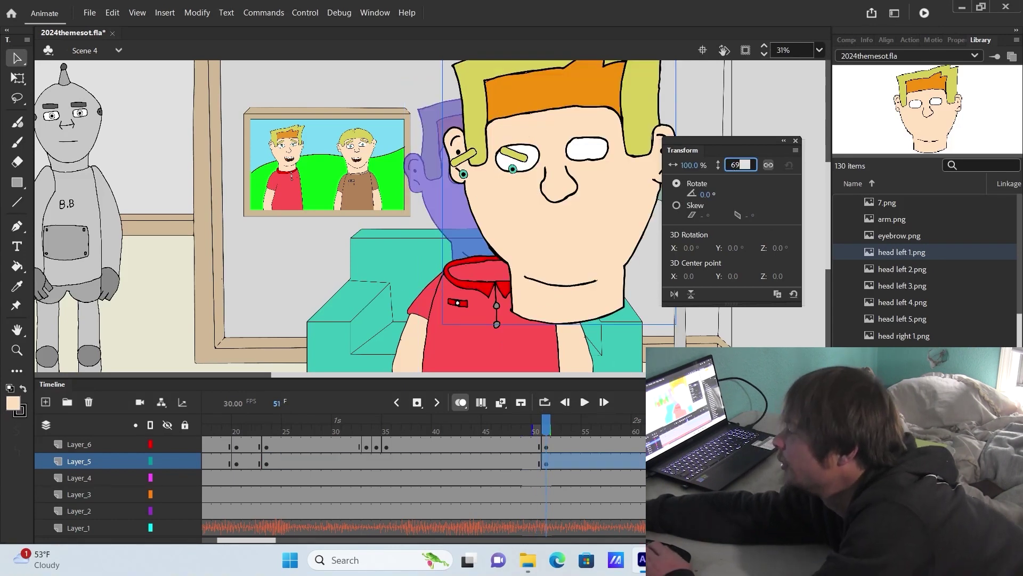
key("Return")
Step: Position the frame 51 head over the character's neck and align the eyebrows and pupils with its eye openings
left_click(433, 203)
left_click_drag(587, 243, 512, 253)
left_click_drag(519, 175, 514, 171)
scroll(515, 176, "up", 3)
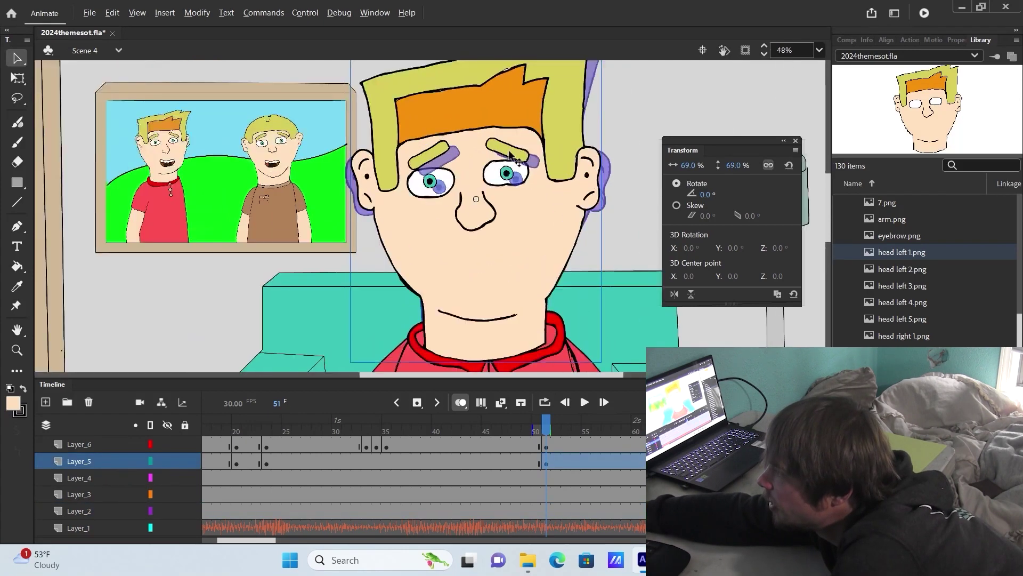
Step: Add keyframes at frame 53 and replace the head on Layer_5 with head left 2.png
left_click(411, 192)
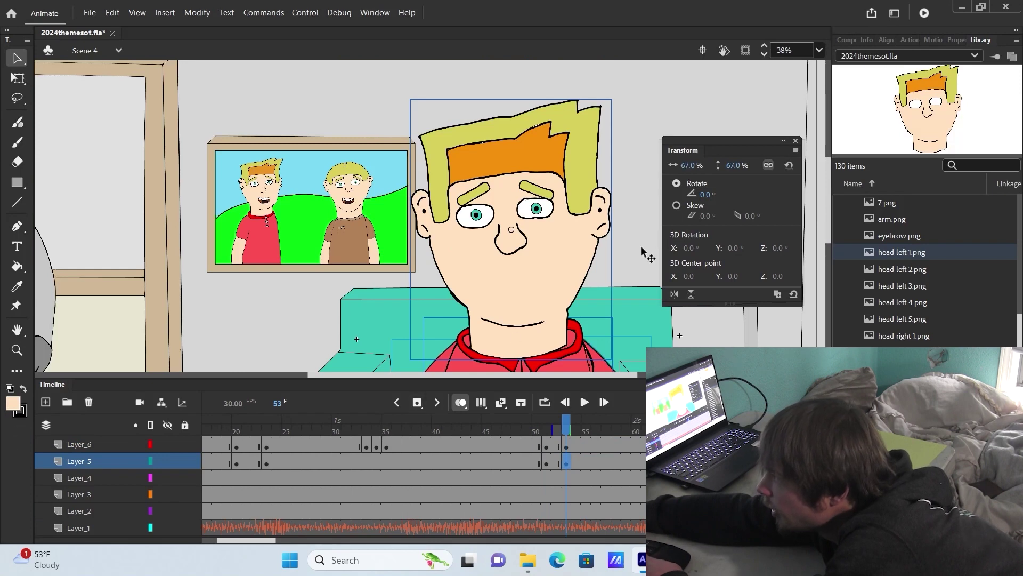
key("Delete")
left_click_drag(916, 270, 542, 234)
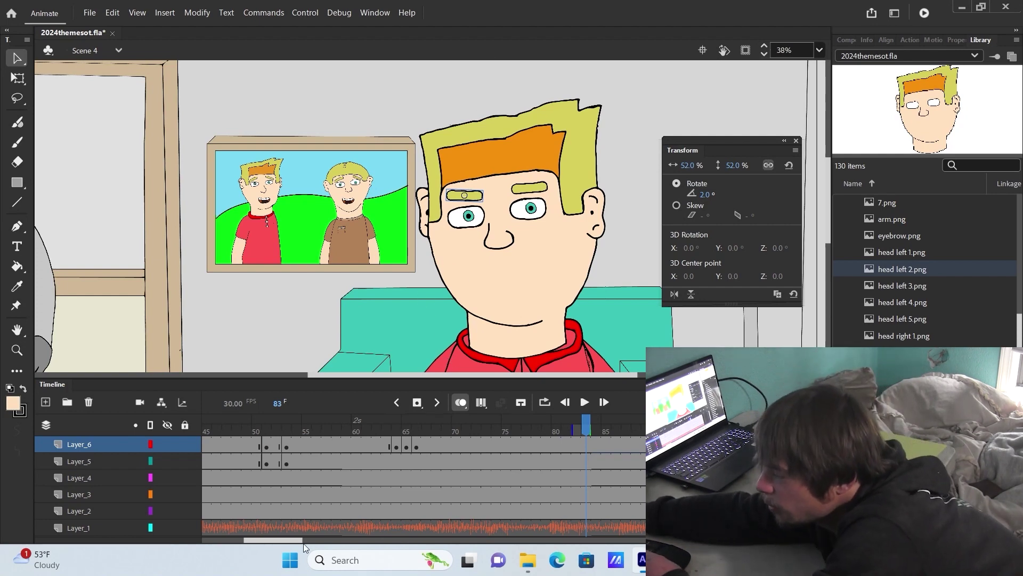
Step: Insert Layer_6 keyframes at frames 82 and 68, and cover both eyes at frame 68 with blink 1.png scaled to 68%
left_click(418, 406)
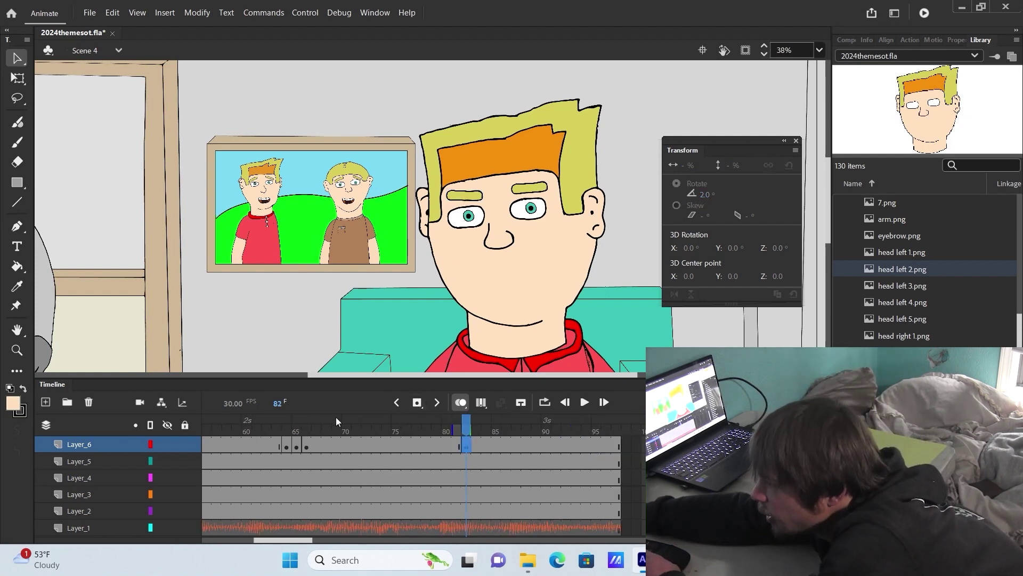
left_click(840, 236)
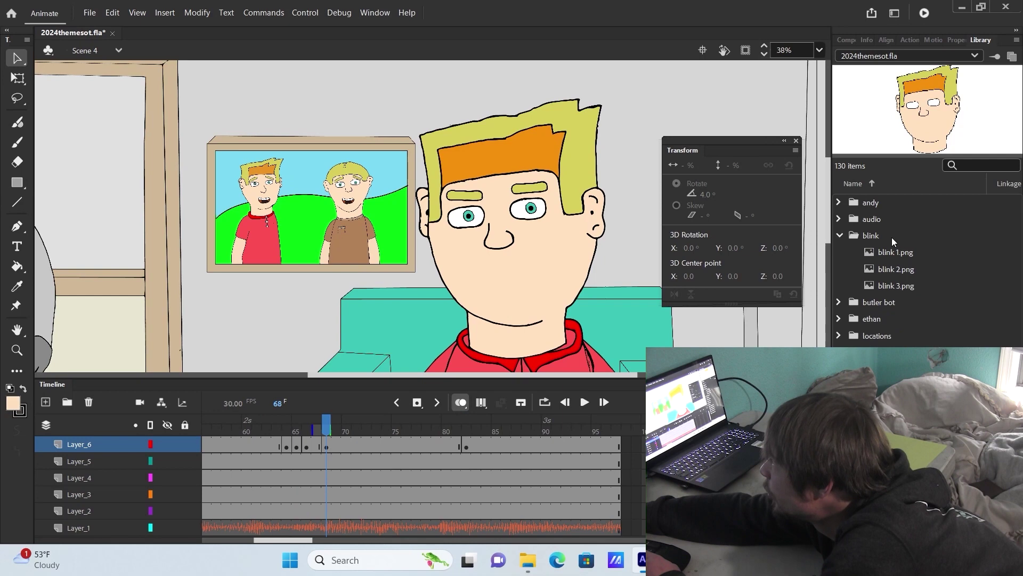
left_click_drag(894, 250, 467, 219)
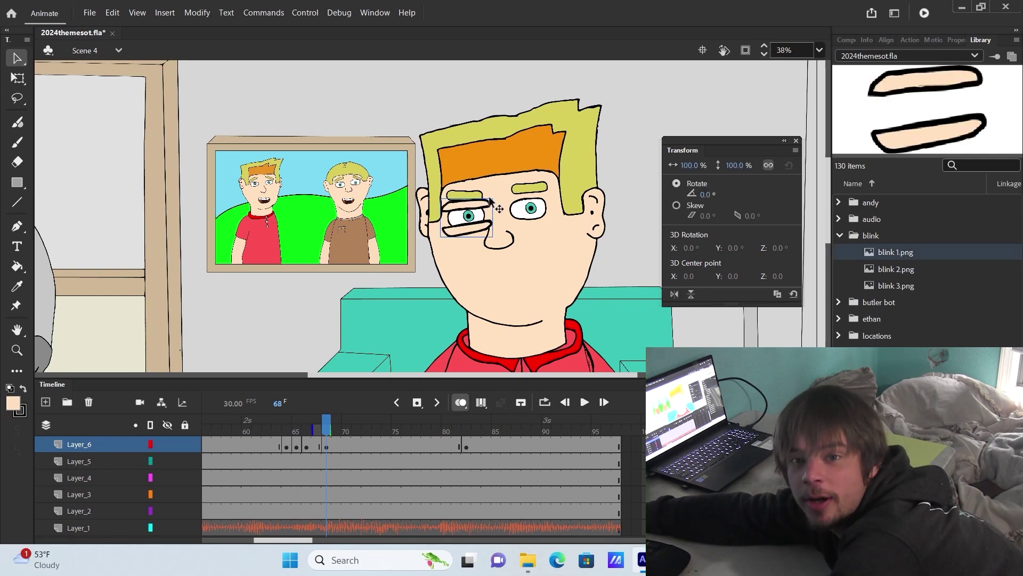
scroll(489, 199, "up", 5)
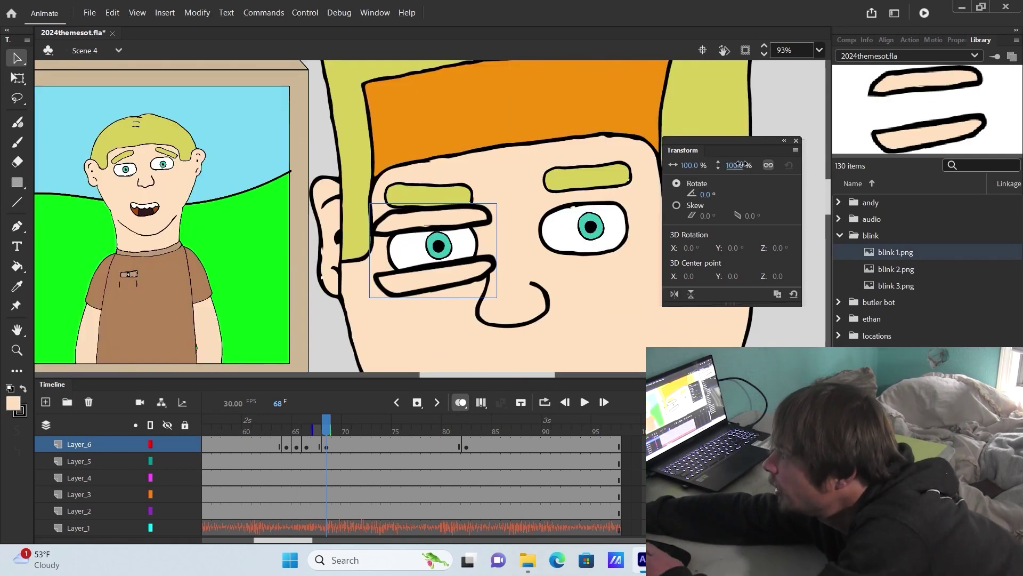
left_click_drag(739, 166, 726, 169)
left_click_drag(458, 254, 615, 231)
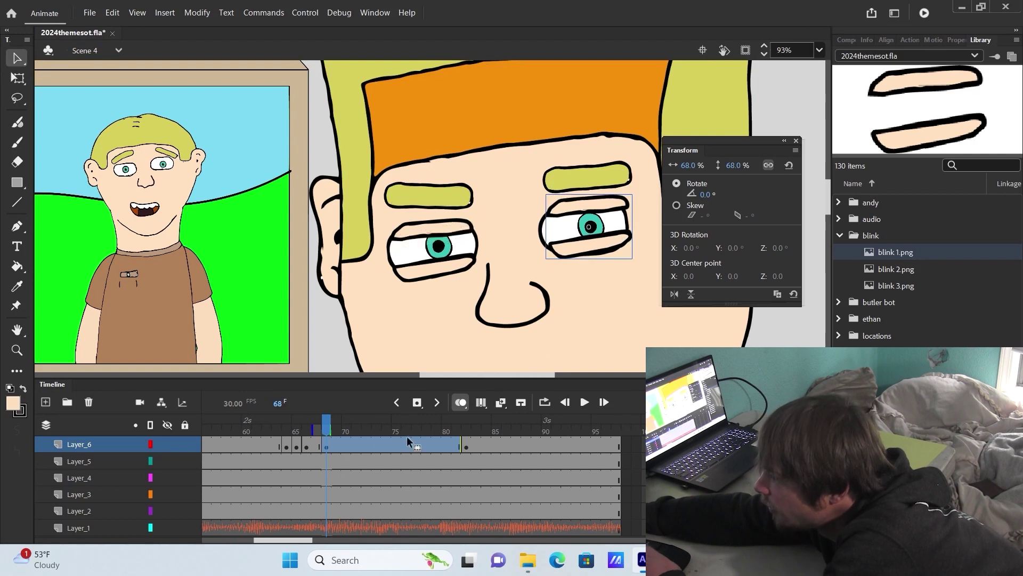
Step: Insert a Layer_6 keyframe at frame 69 and replace the eyelids with blink 2.png scaled to 72%
left_click(329, 426)
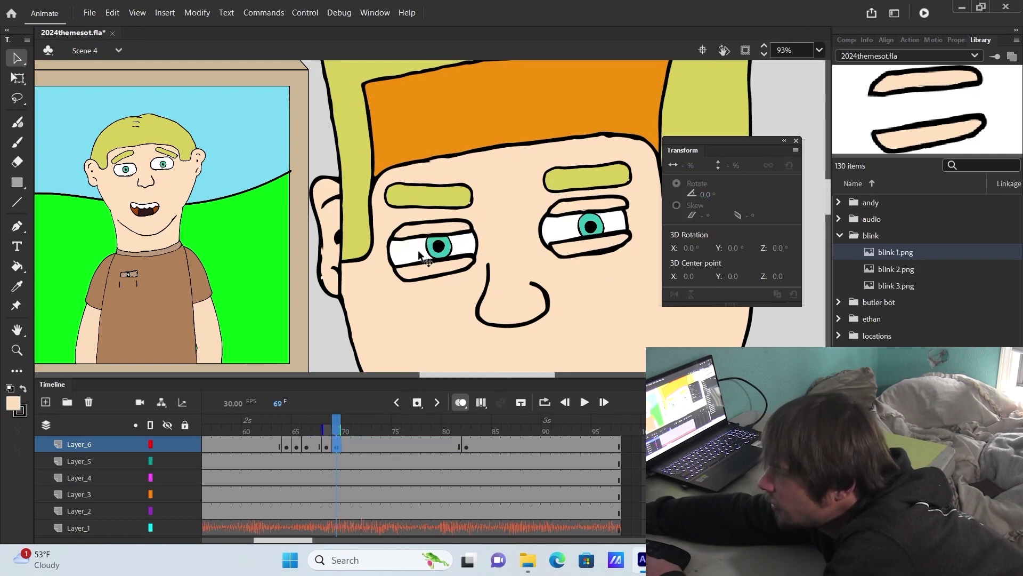
key("Delete")
left_click_drag(913, 268, 435, 250)
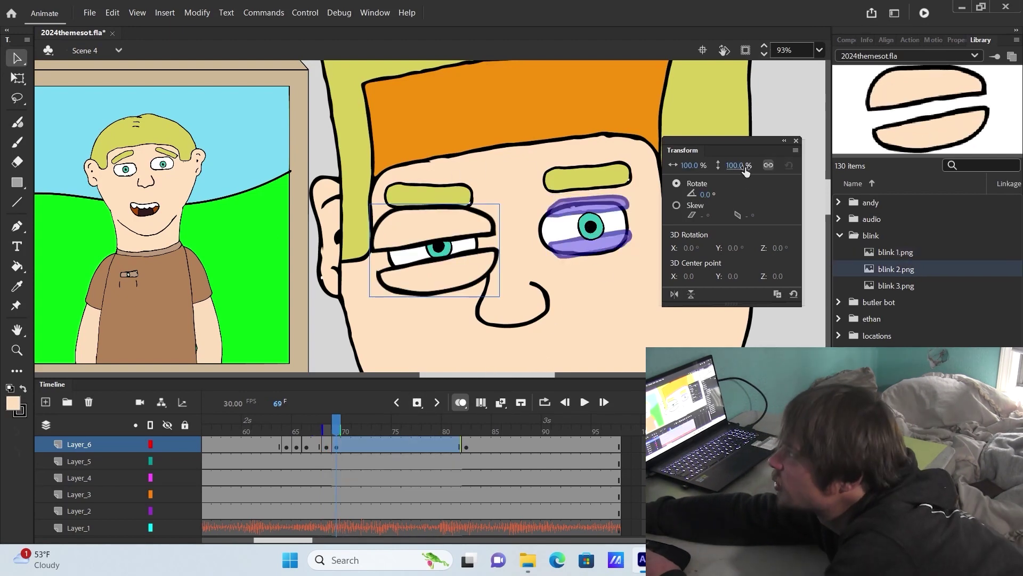
left_click_drag(745, 169, 729, 173)
Step: Insert a Layer_6 keyframe at frame 70, delete both half-closed eyelids and place the closed blink 3.png over the eyes
key("F6")
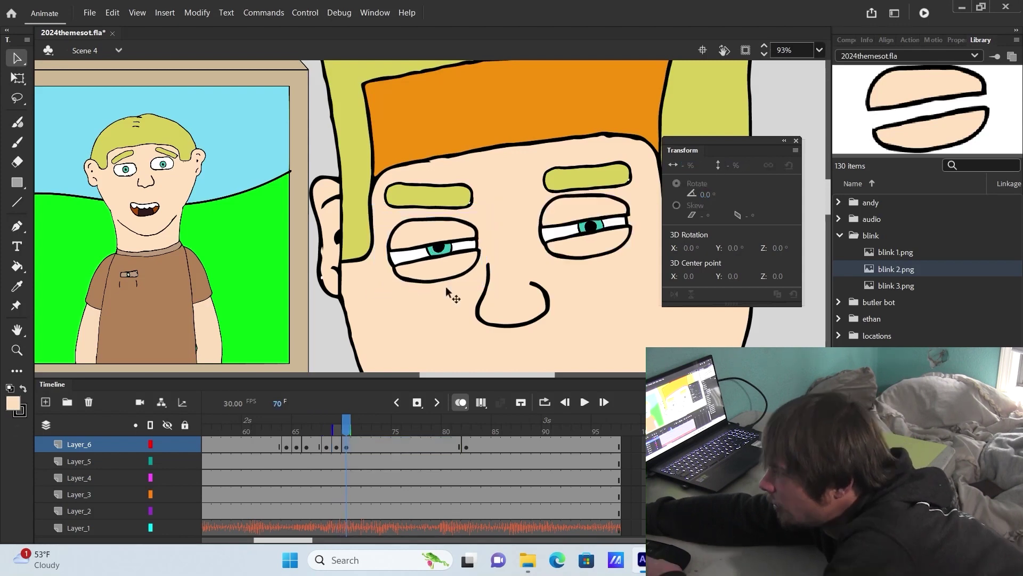
left_click(449, 264)
key("Delete")
left_click(588, 241)
key("Delete")
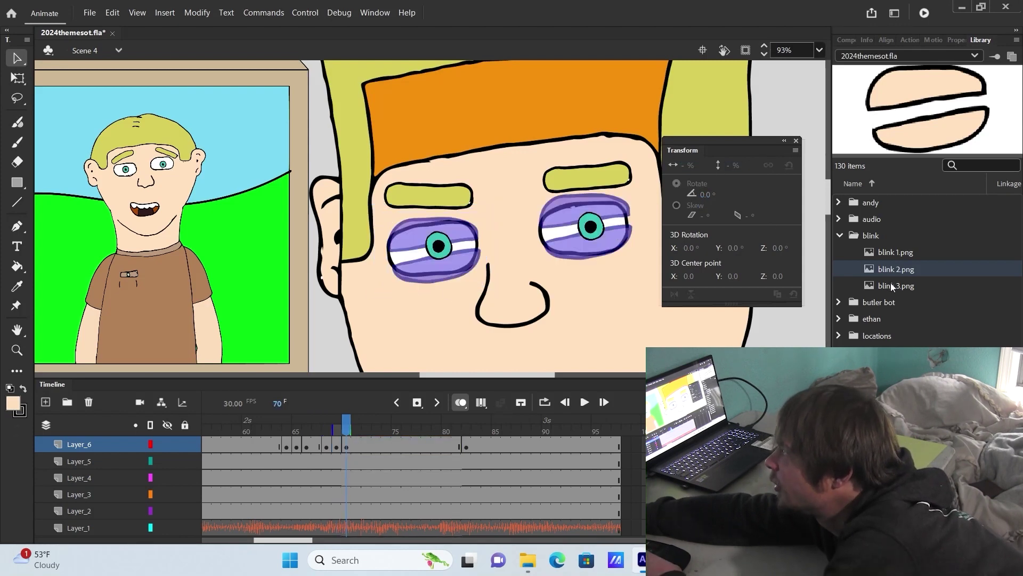
left_click_drag(893, 287, 516, 243)
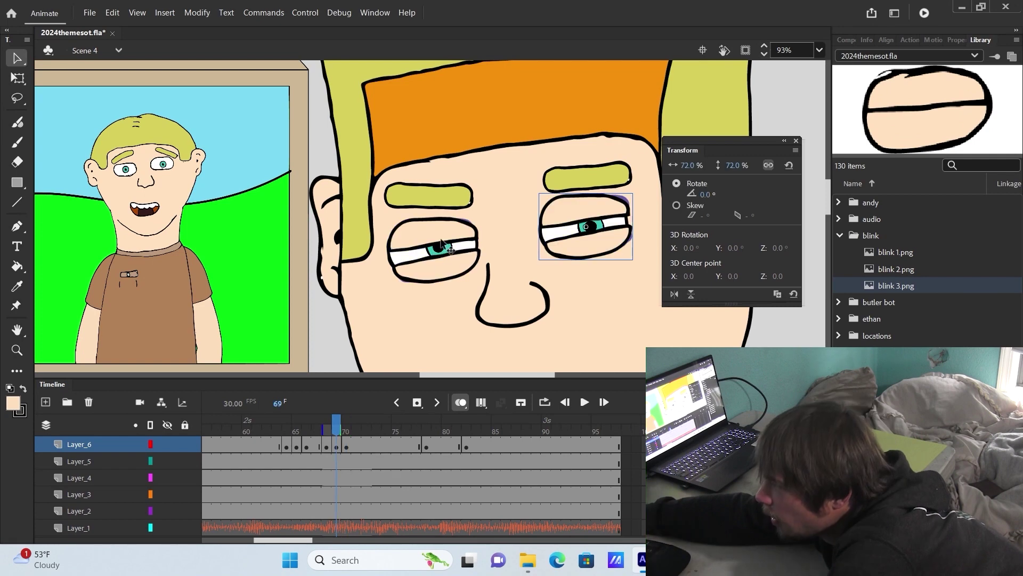
Step: Copy both blink 2.png eyelids from frame 69 and paste them at the frame 78 keyframe
left_click(464, 244, "shift")
left_click(427, 431)
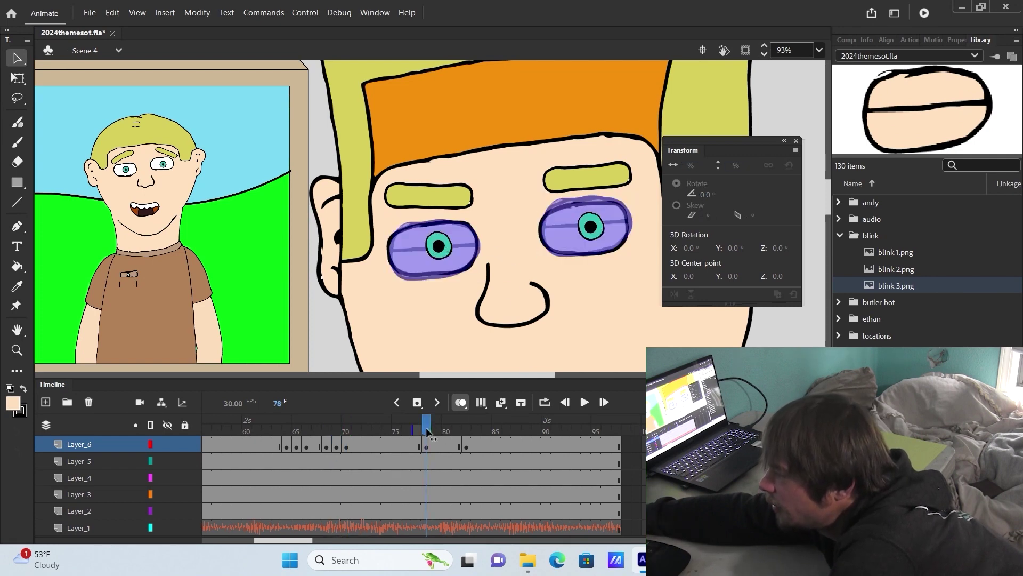
key("ctrl+v")
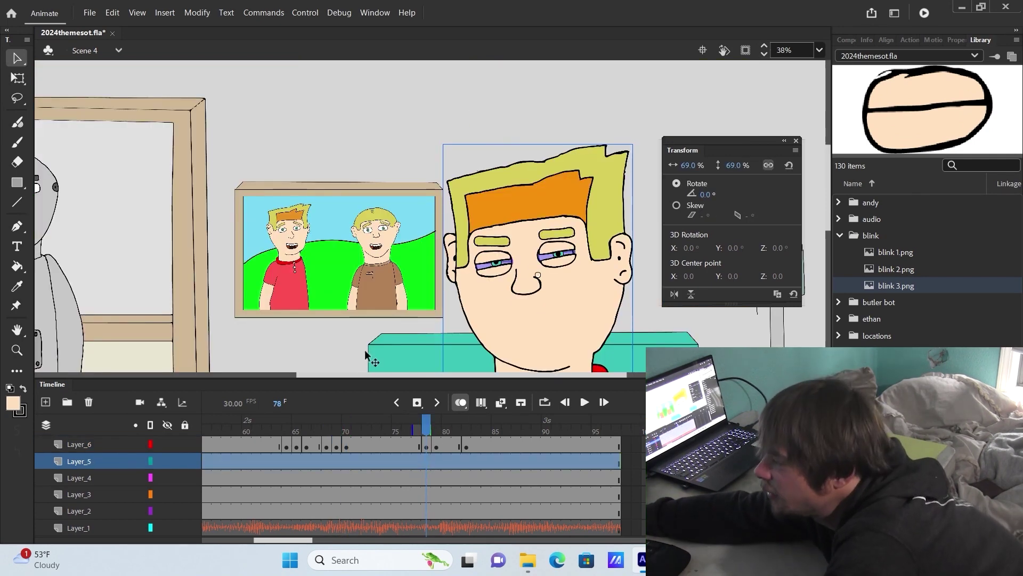
Step: Play back the closing frames of the scene to check the animation
left_click_drag(548, 442, 594, 434)
scroll(559, 334, "down", 2)
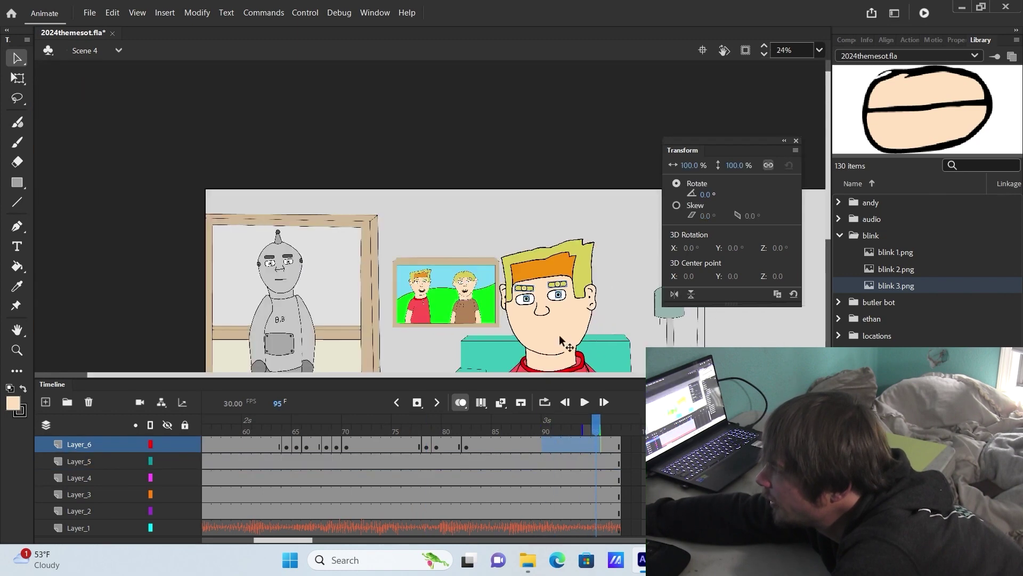
key("Return")
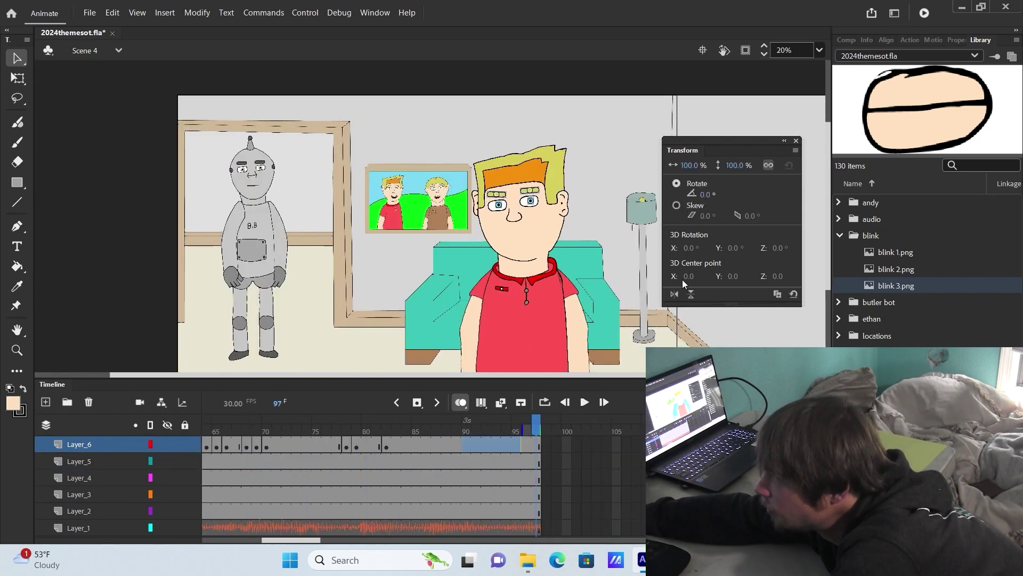
Step: Insert a keyframe at frame 9 on Layer_6 for the first mouth change
scroll(592, 233, "up", 2)
scroll(590, 232, "up", 3)
scroll(149, 252, "down", 2)
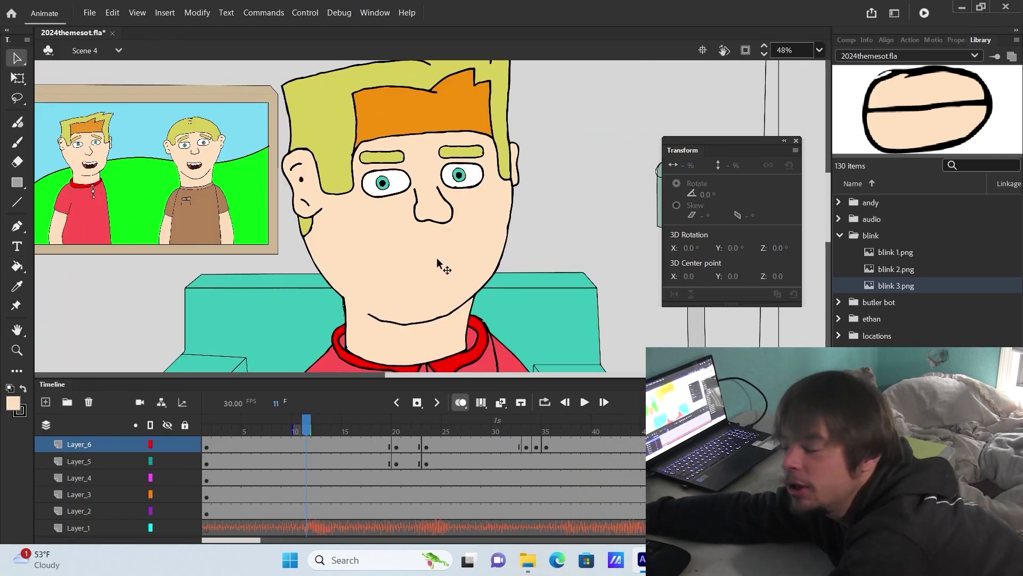
scroll(440, 259, "up", 2)
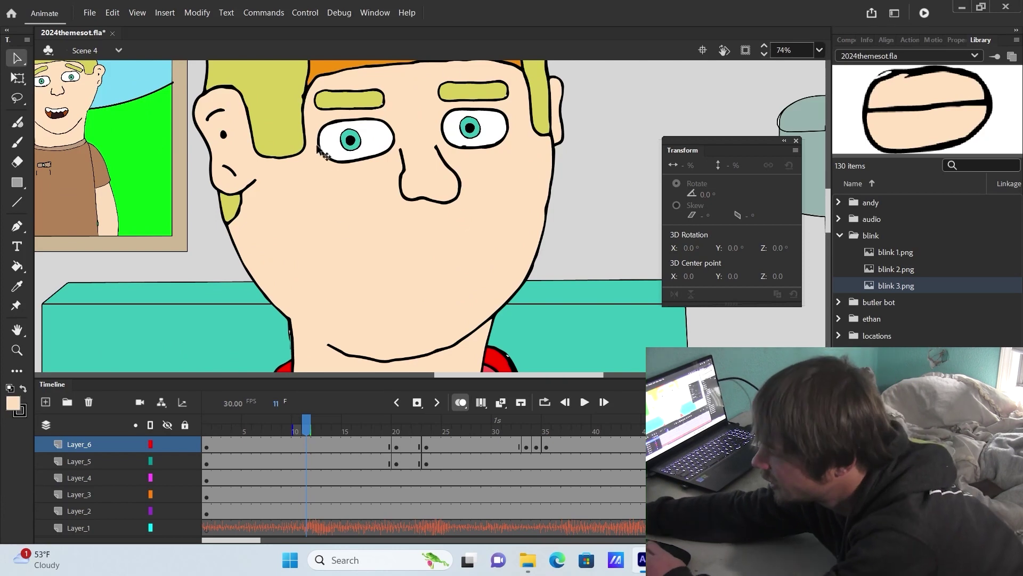
left_click(292, 429)
key("F7")
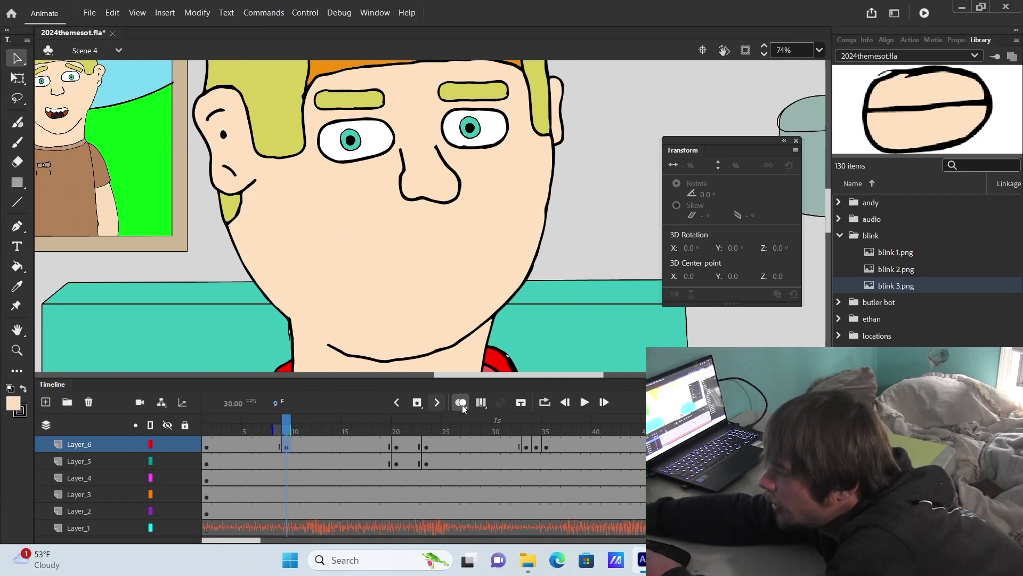
Step: Place the closed line mouth from the library's mouth folder on the face at frame 8 and scale it down to fit
left_click(847, 238)
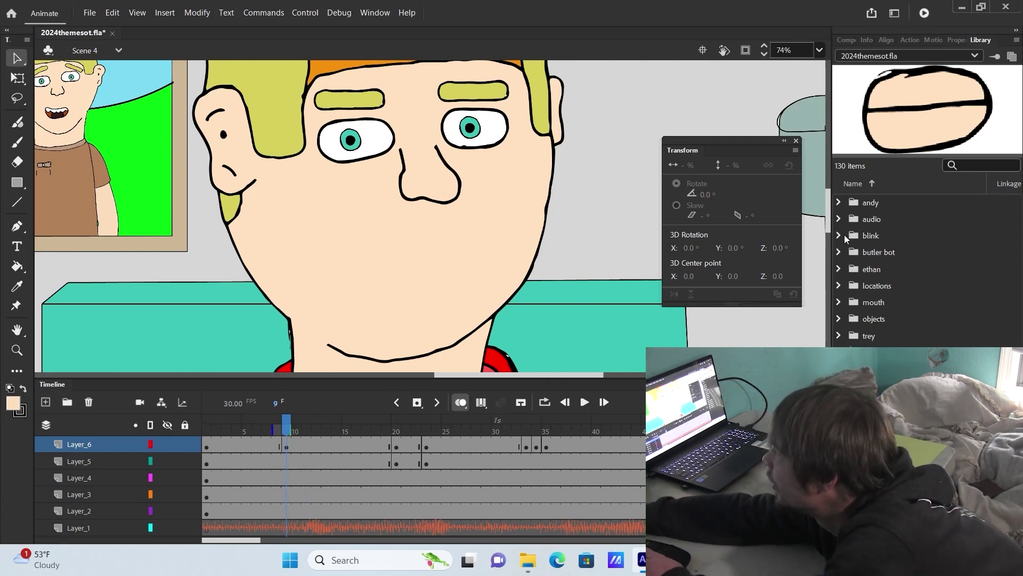
left_click(839, 302)
left_click(278, 428)
scroll(905, 341, "down", 2)
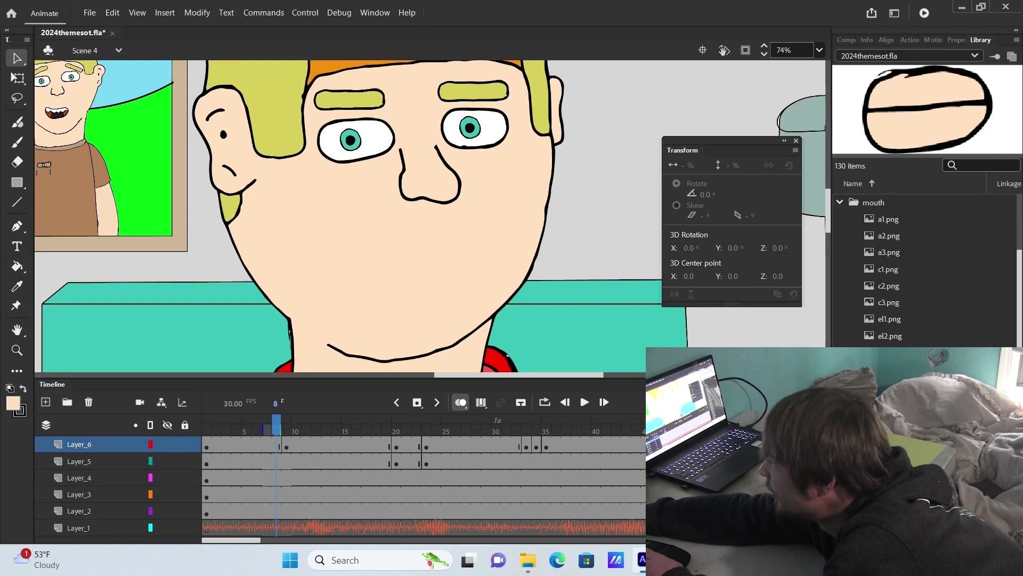
left_click(890, 402)
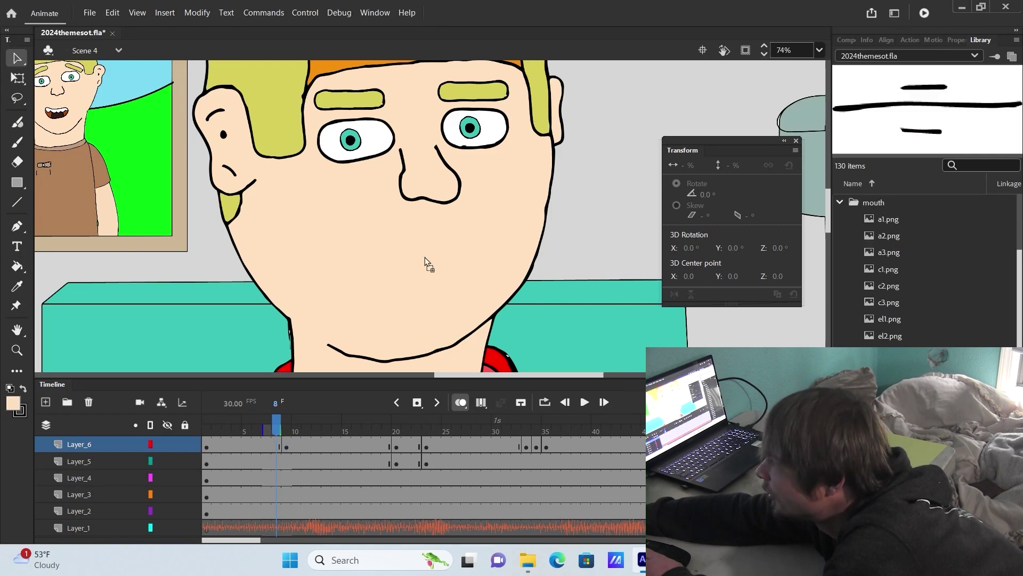
left_click_drag(429, 264, 429, 265)
left_click_drag(735, 158, 728, 162)
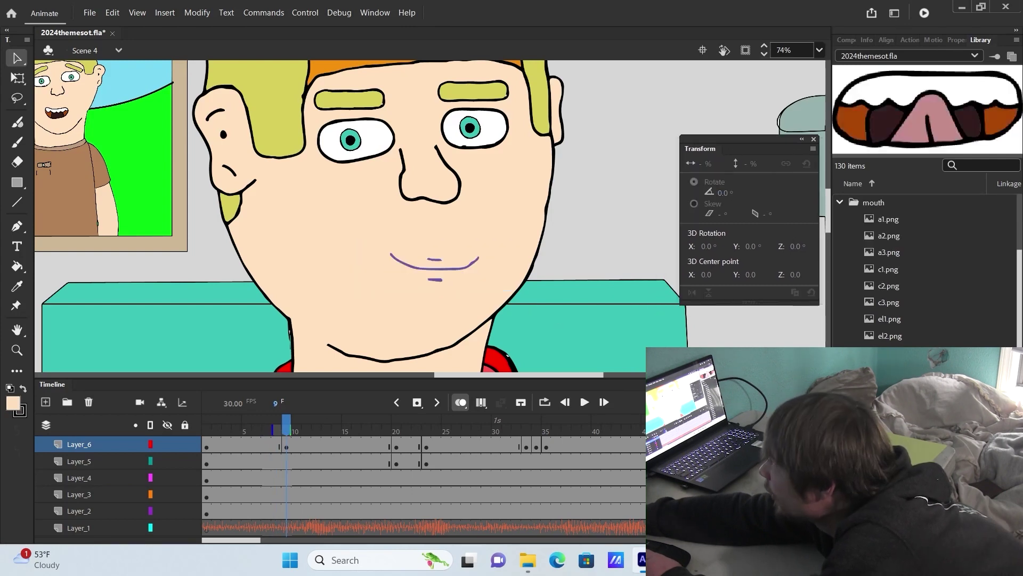
Step: Place and scale down the open mouth with raised tongue at frame 9, and position el1.png as the mouth at frame 11
left_click_drag(477, 259, 434, 261)
left_click_drag(761, 162, 746, 162)
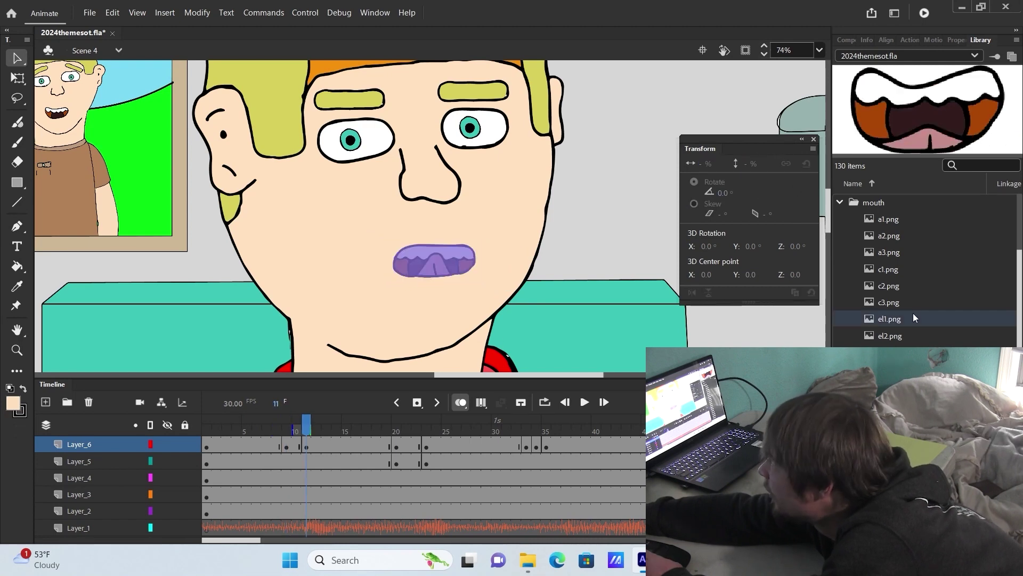
left_click_drag(433, 266, 432, 267)
Step: Insert a Layer_6 keyframe at frame 12 with a2.png as the mouth, and add another keyframe at frame 13
key("period")
key("F7")
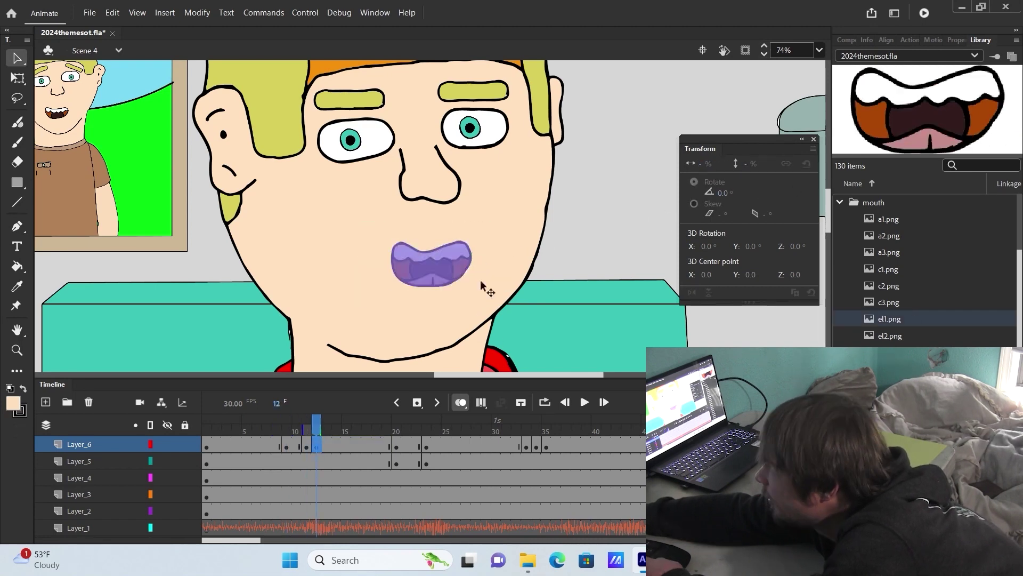
left_click(892, 224)
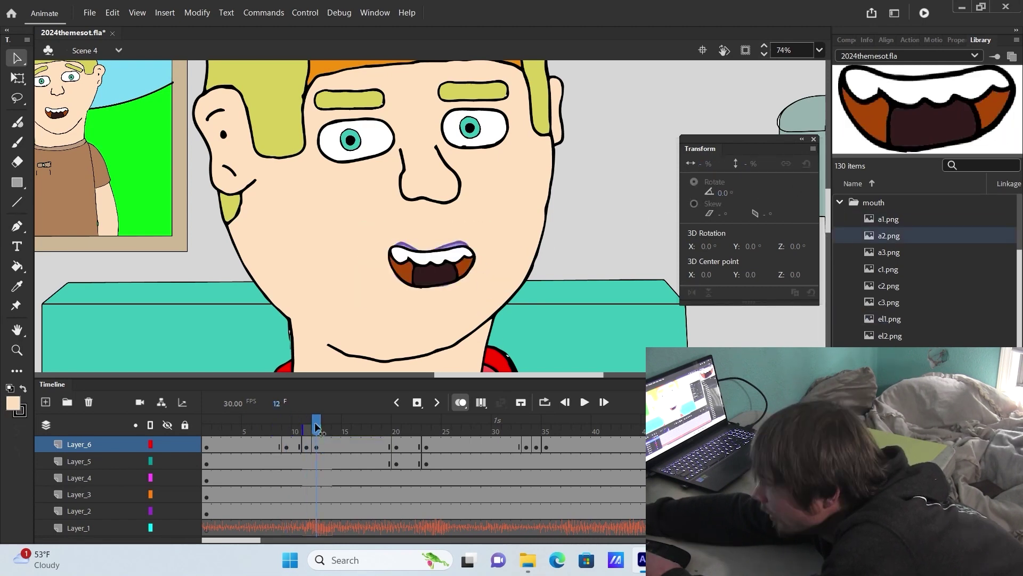
left_click_drag(316, 428, 326, 429)
left_click(417, 403)
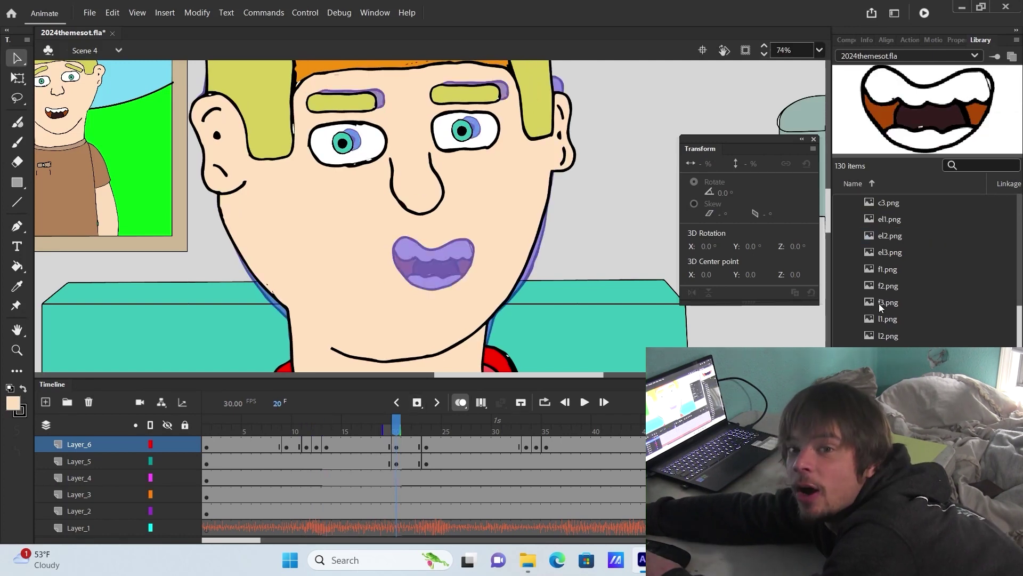
Step: Place the closed mouth f2.png on the face at frame 20 and scale it to 60%
left_click_drag(887, 269, 769, 253)
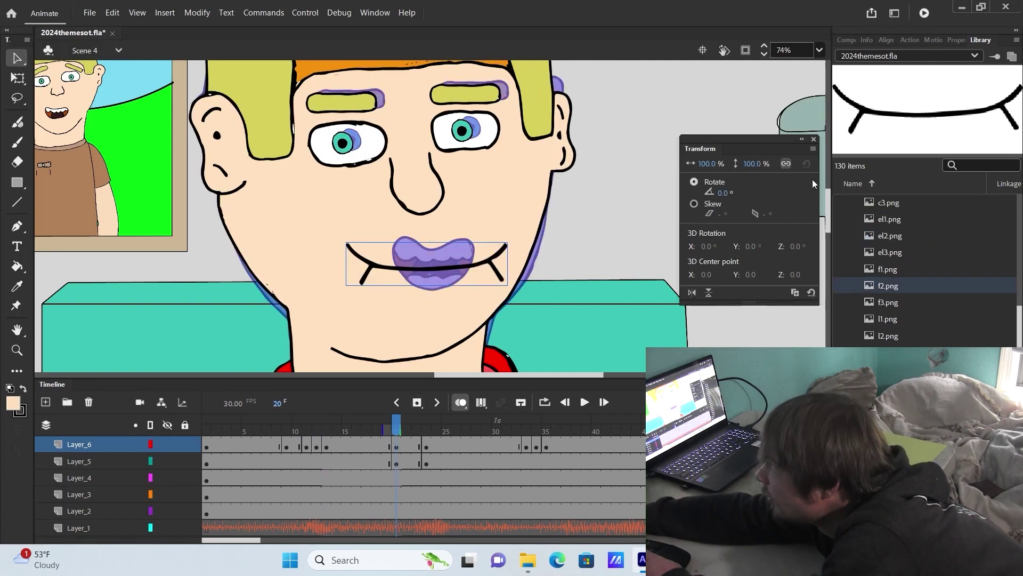
left_click_drag(752, 164, 730, 176)
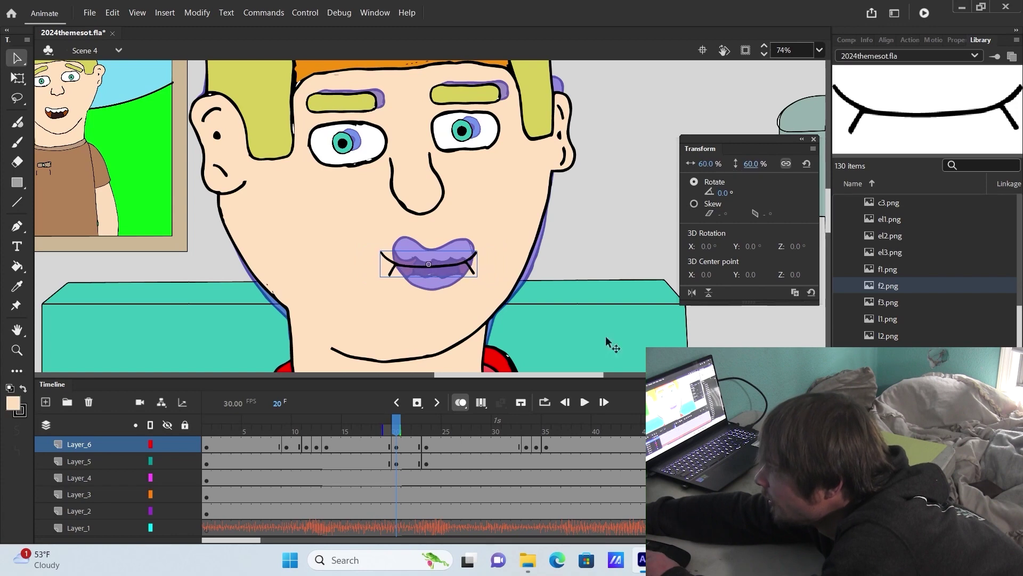